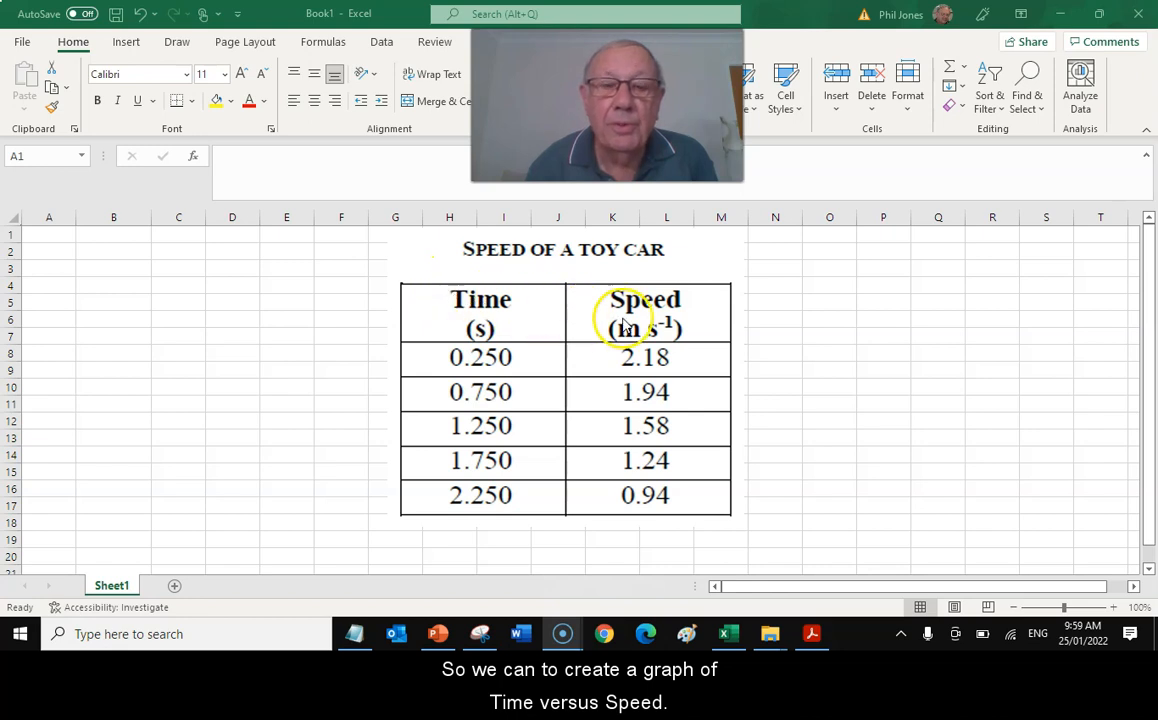
- Enter the title "Speed of a Toy Car" in cell A1 and the column heading "Time (s)" in cell A2
{"action": "left_click", "coordinate": [47, 236]}
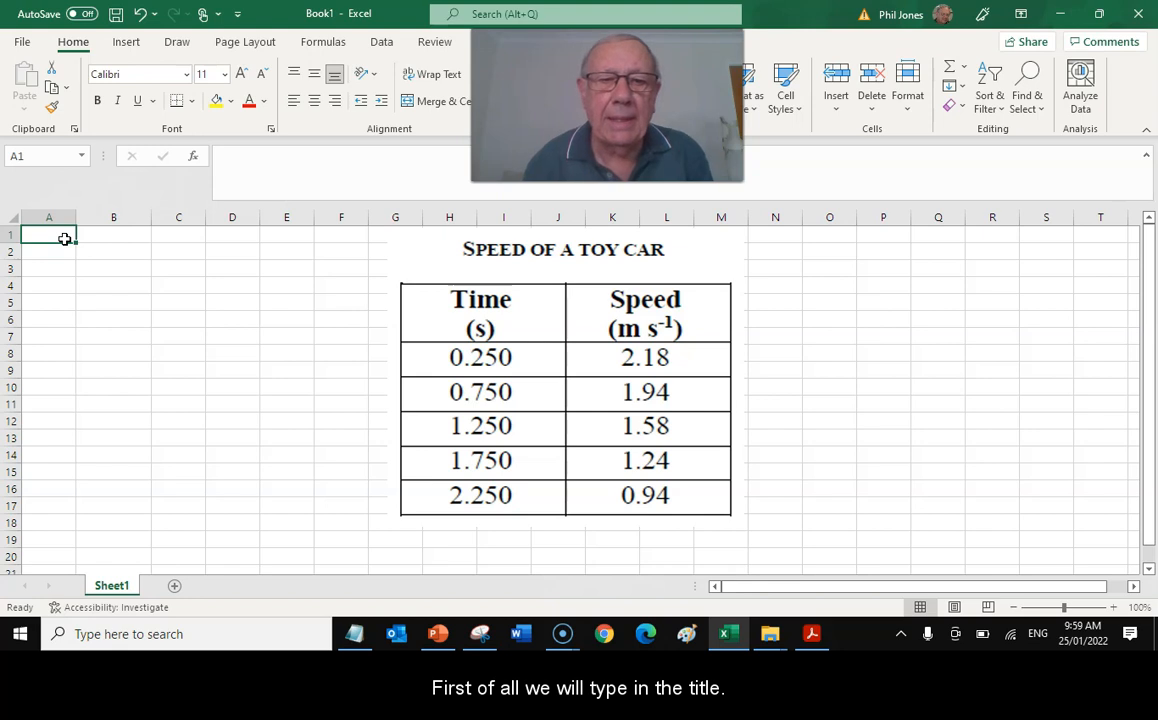
{"action": "type", "text": "Speed of a Toy Car"}
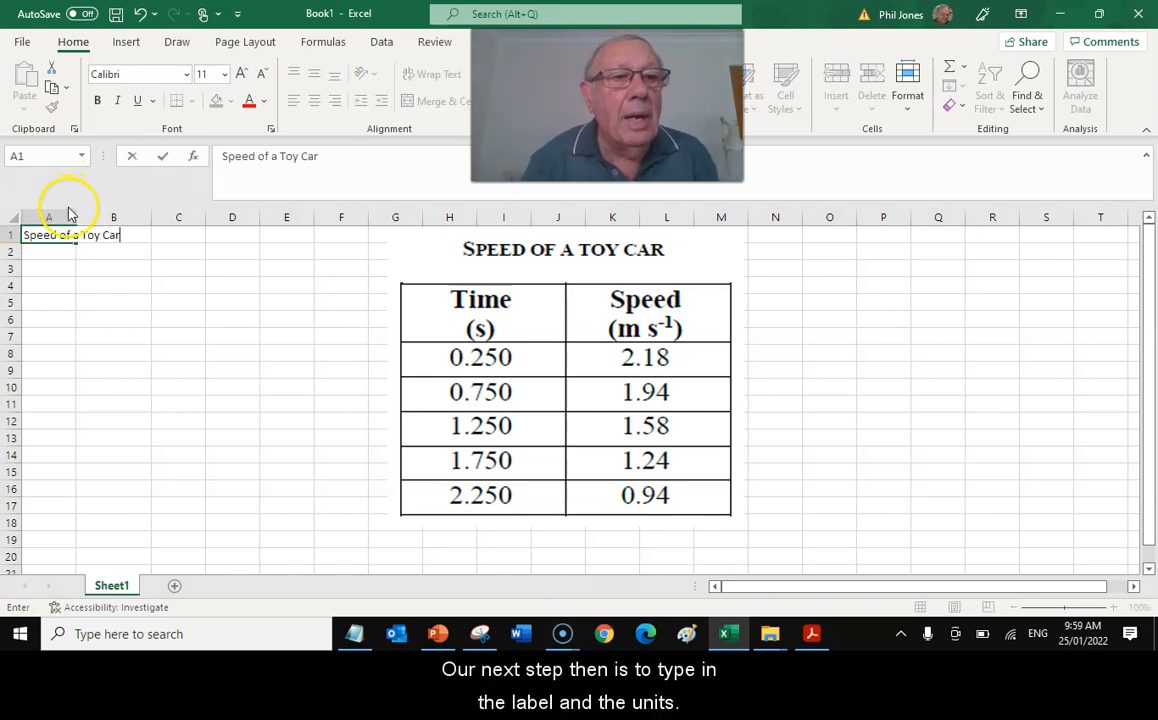
{"action": "left_click", "coordinate": [55, 254]}
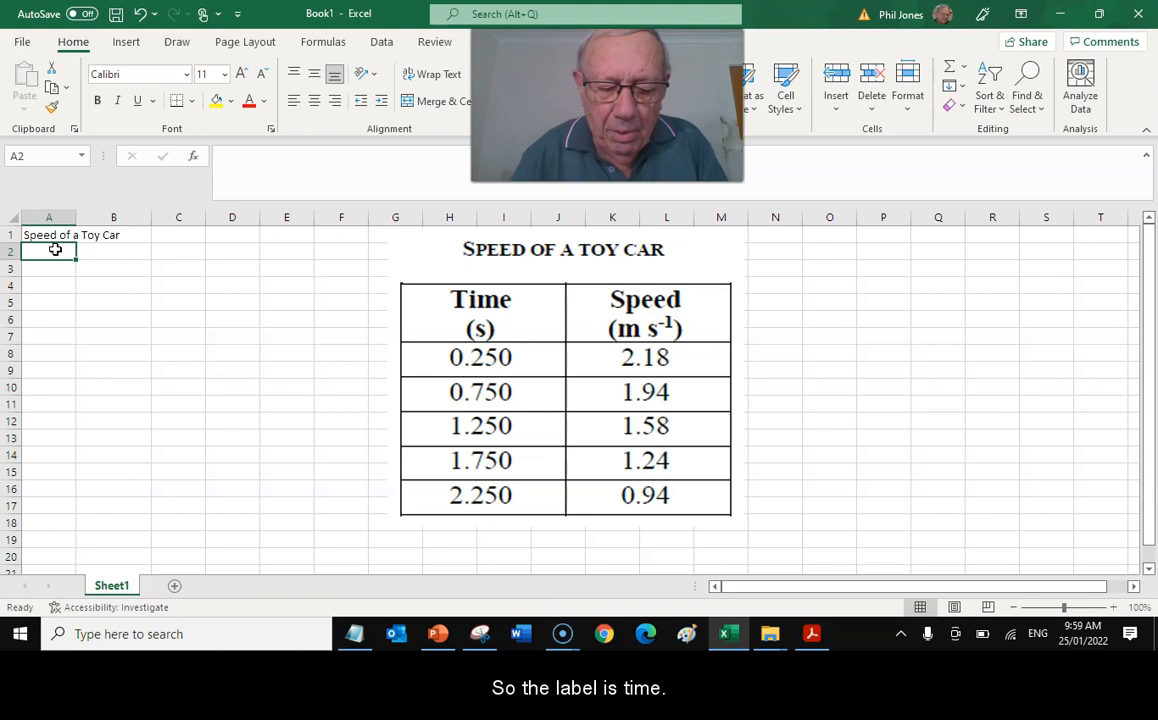
{"action": "type", "text": "Time "}
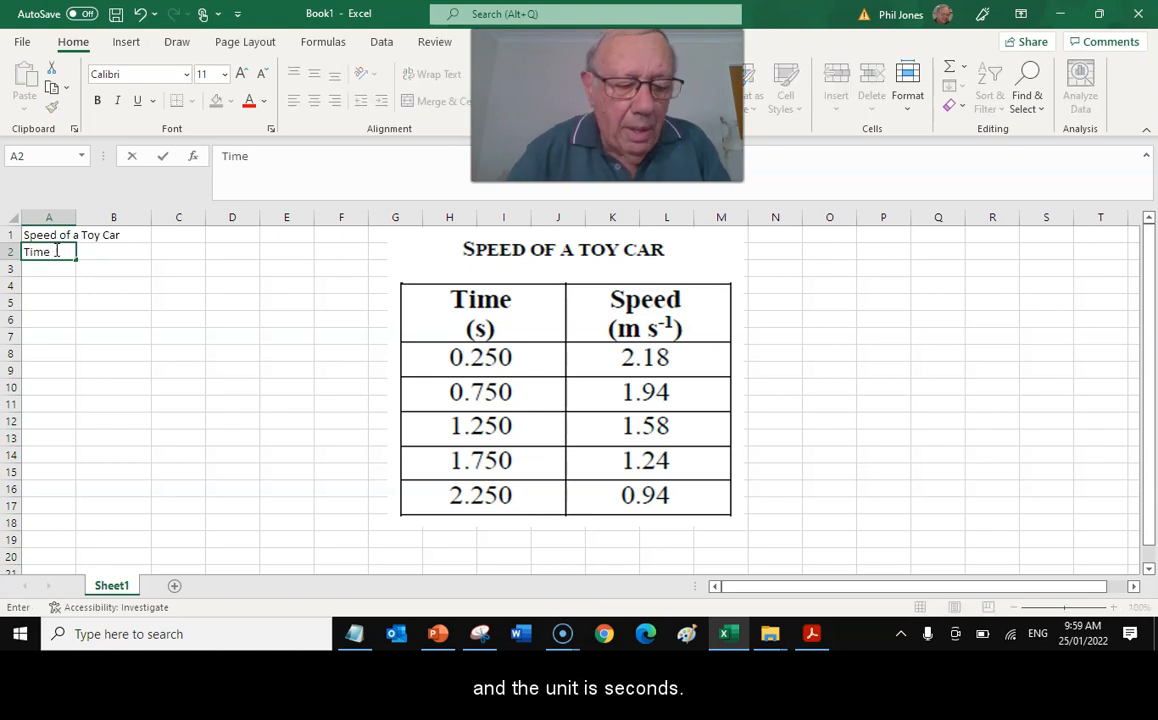
{"action": "type", "text": "(s)"}
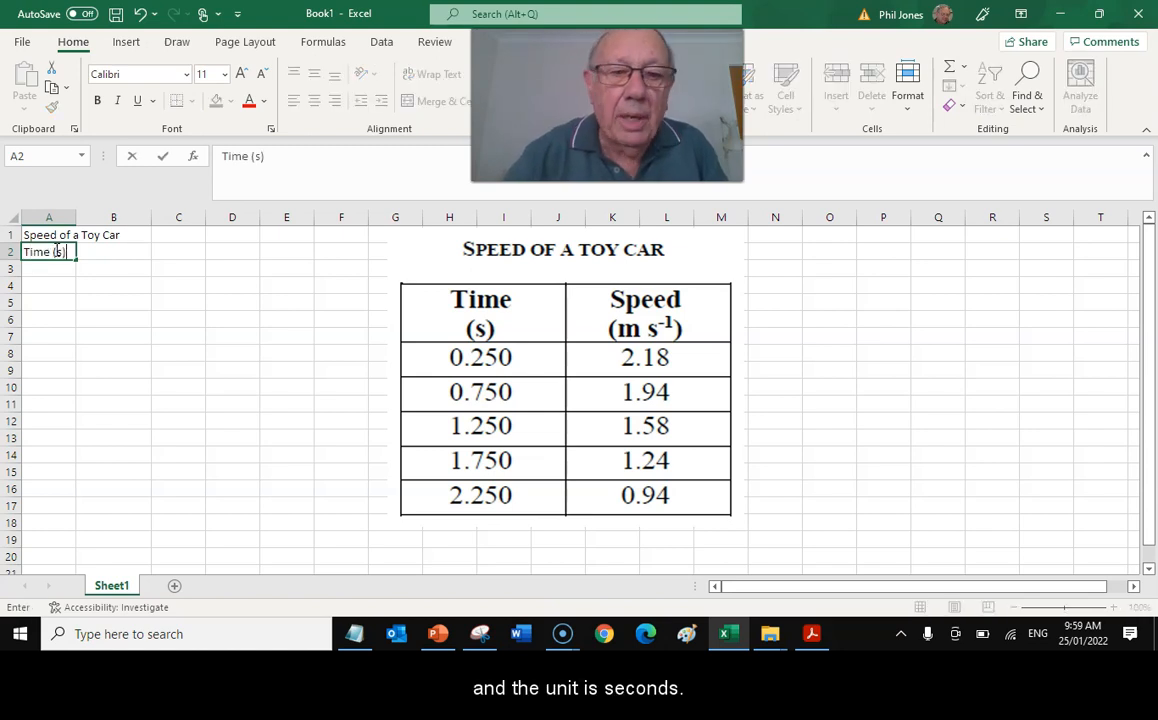
- Enter the column heading "Speed (ms-1)" in cell B2
{"action": "left_click", "coordinate": [121, 249]}
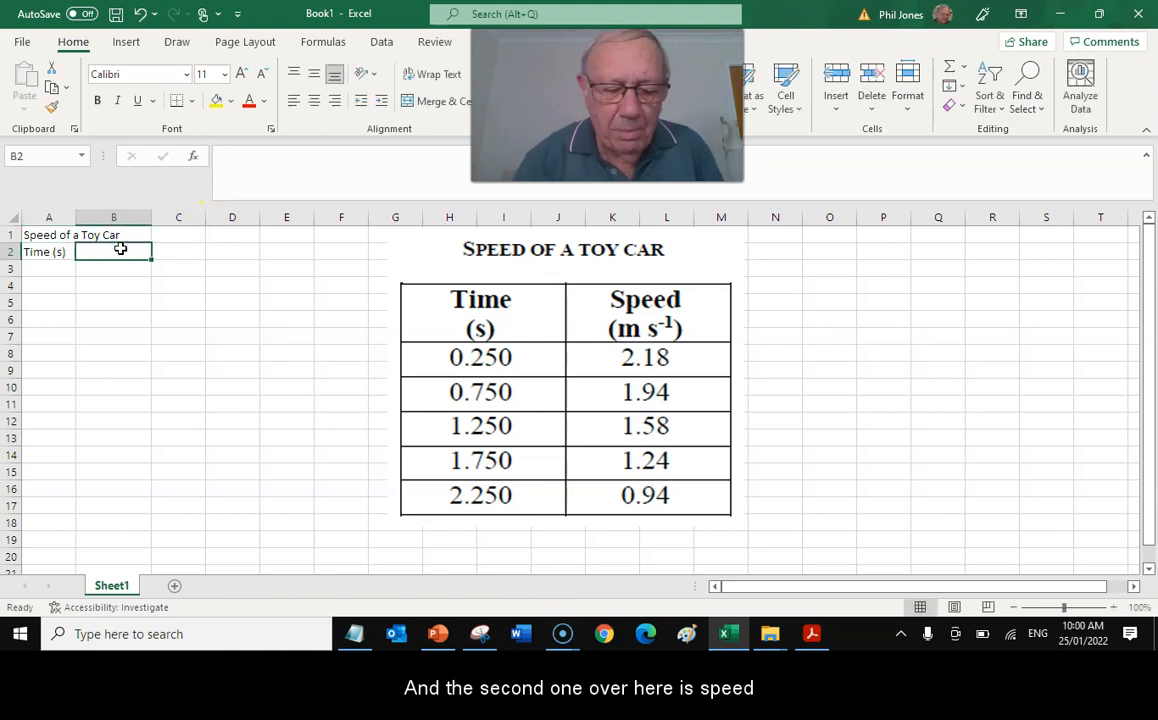
{"action": "type", "text": "Speed"}
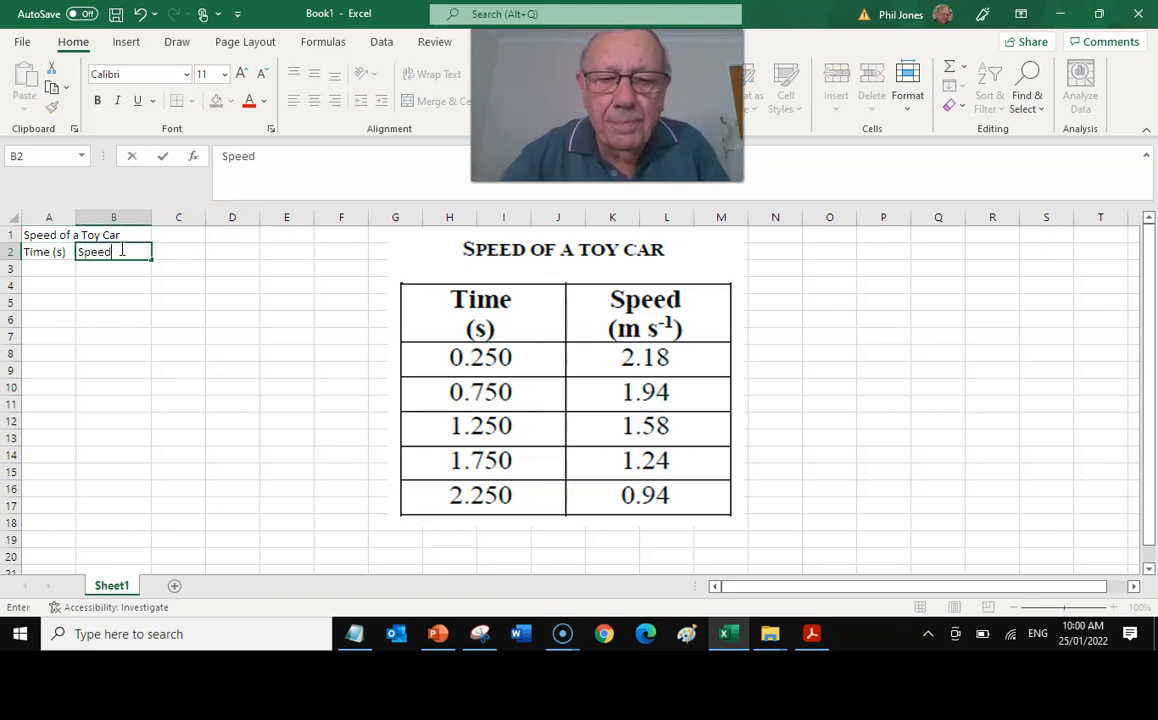
{"action": "type", "text": " ("}
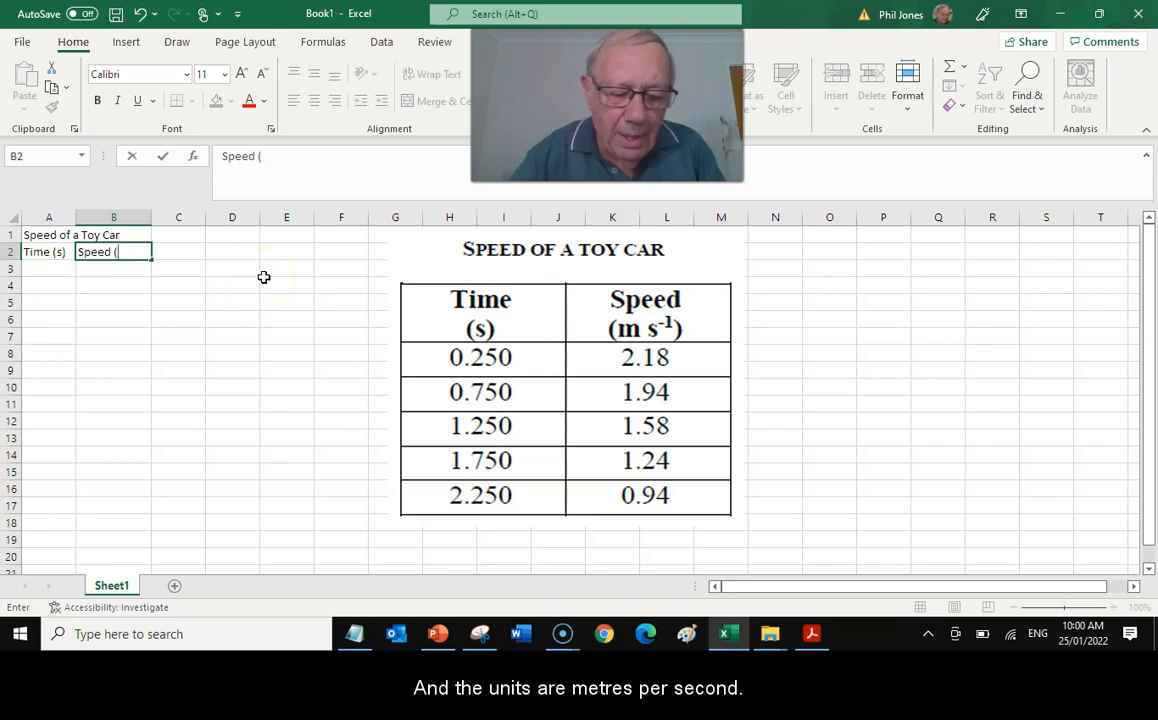
{"action": "type", "text": "m"}
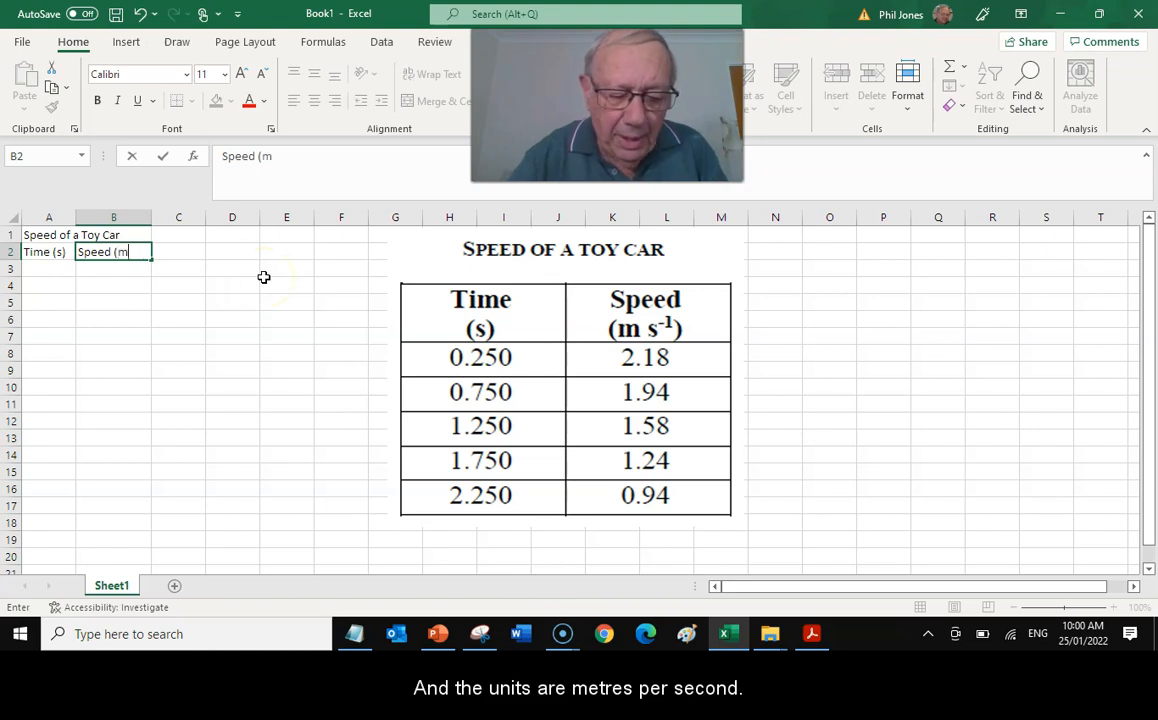
{"action": "type", "text": "s-1)"}
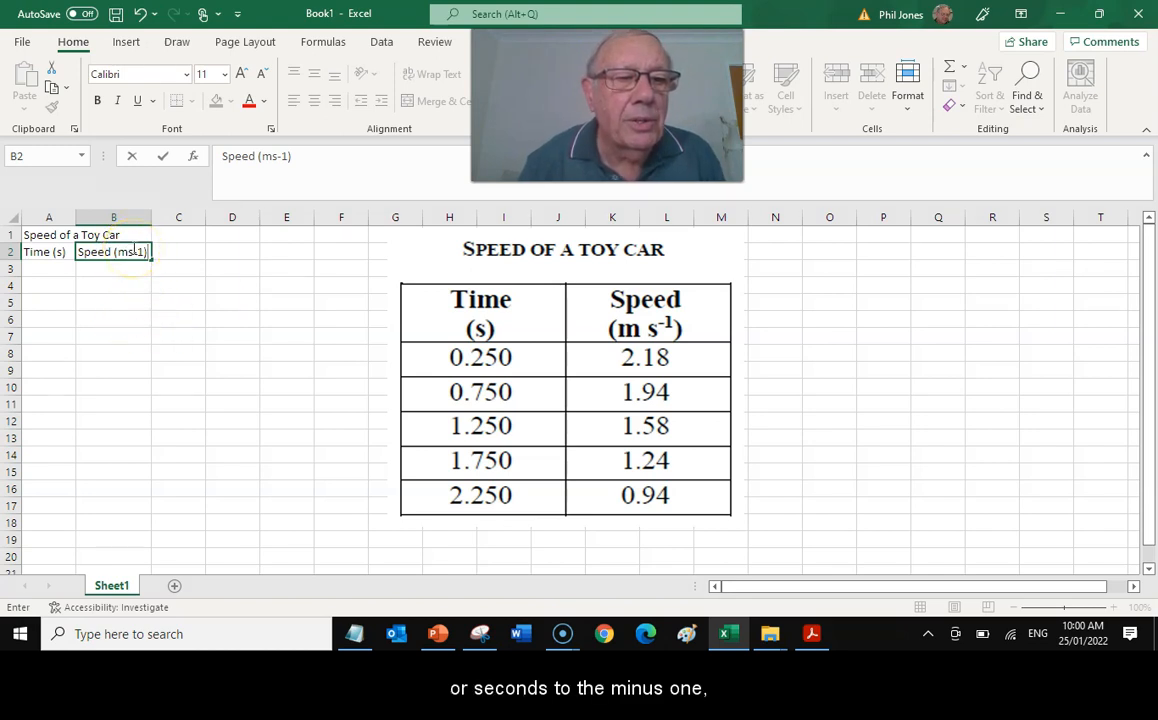
- Format the "-1" in the speed heading's unit in B2 as superscript
{"action": "left_click_drag", "start_coordinate": [141, 251], "coordinate": [134, 252]}
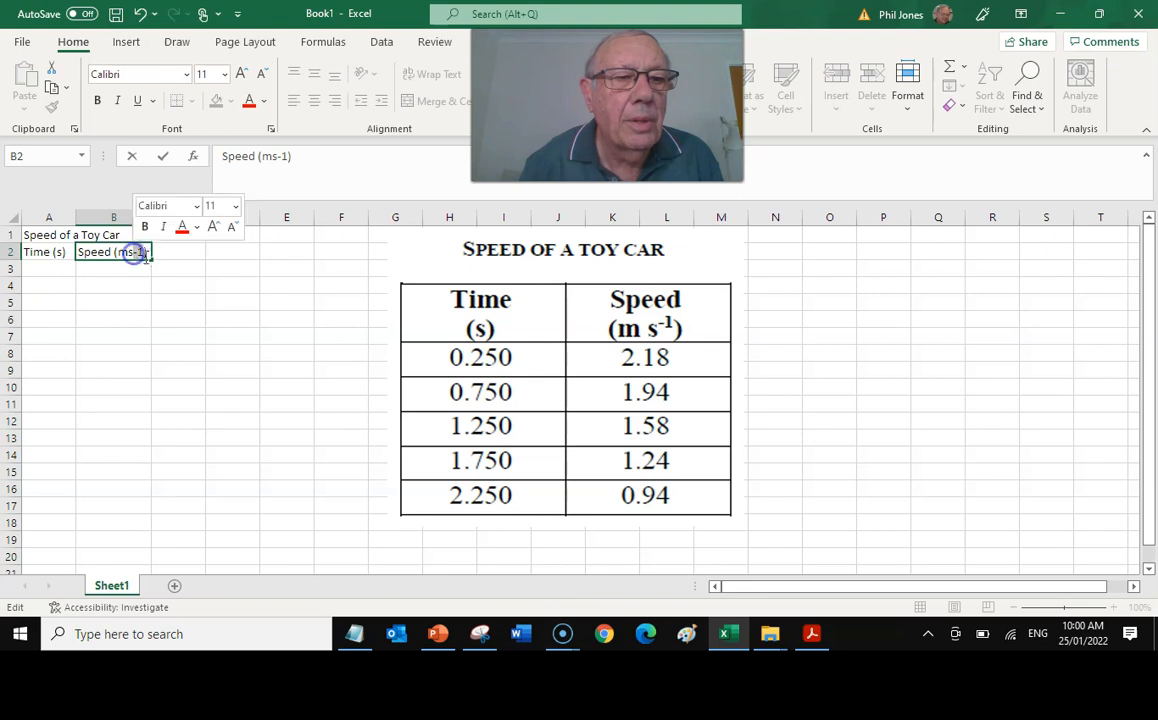
{"action": "left_click", "coordinate": [270, 130]}
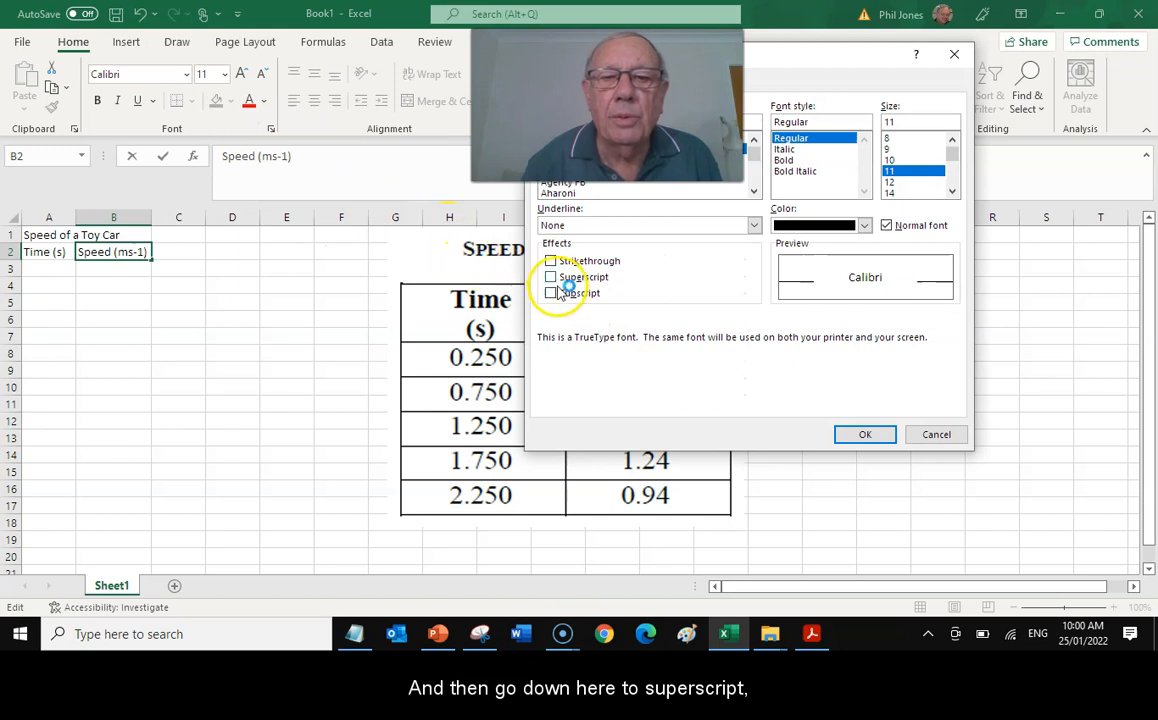
{"action": "left_click", "coordinate": [551, 277]}
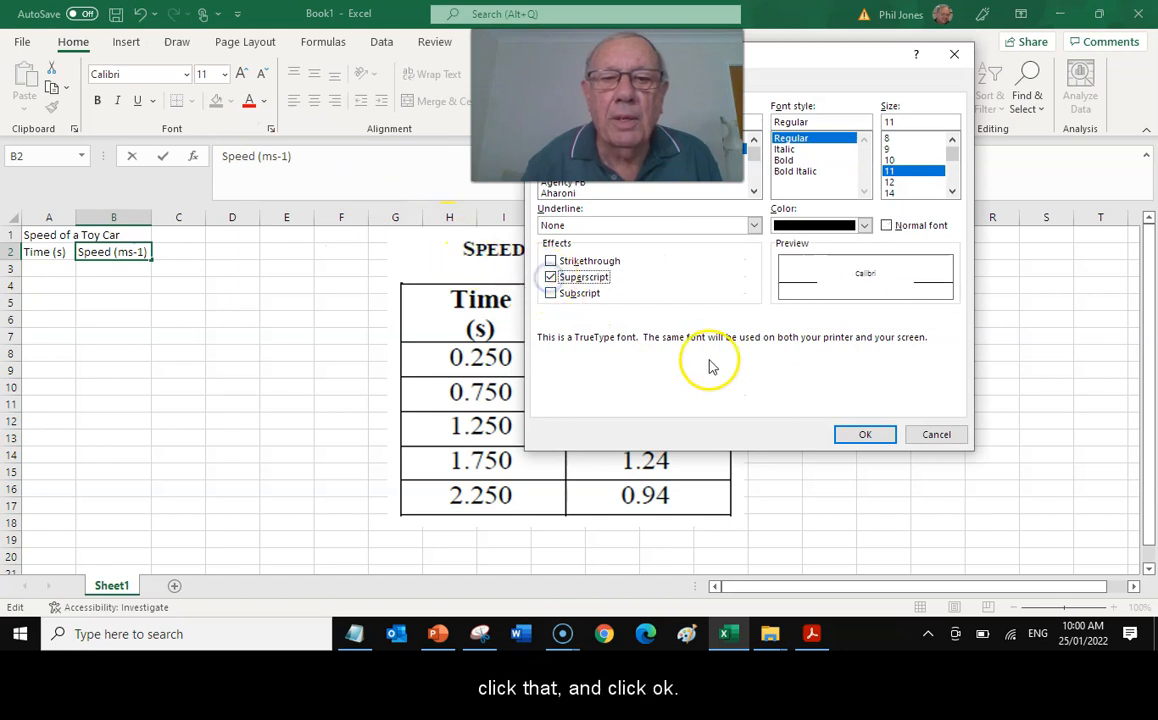
{"action": "left_click", "coordinate": [866, 435]}
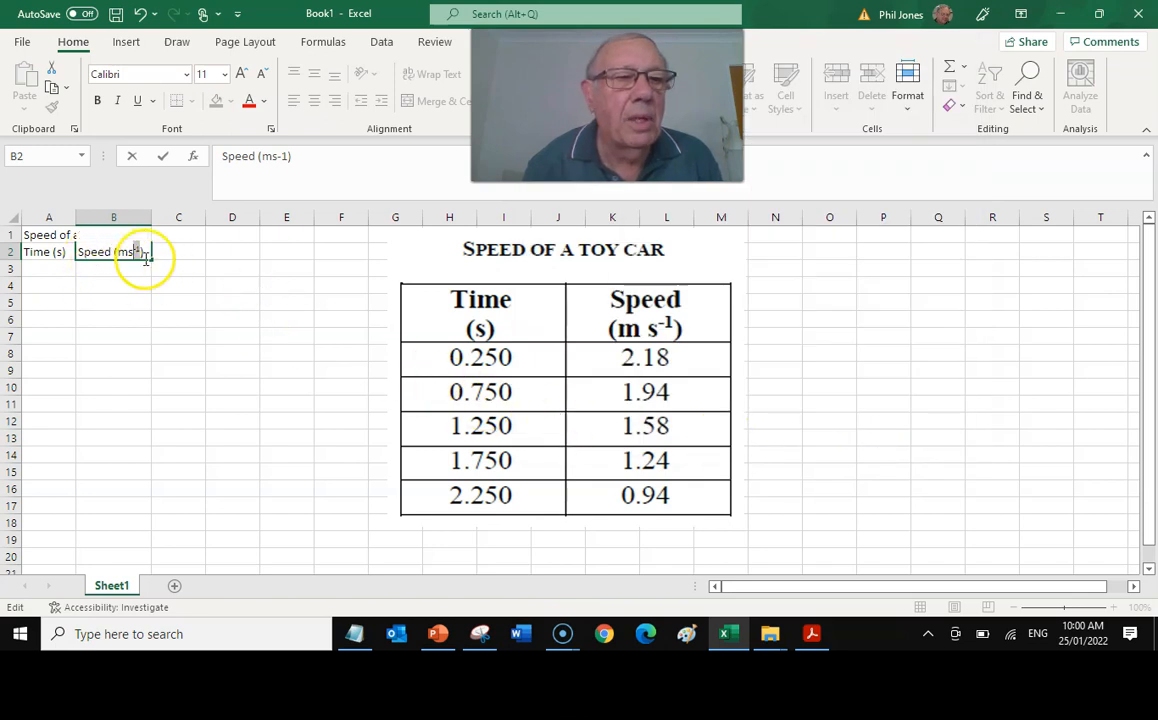
- Enter the first two time values, 0.250 in cell A3 and 0.750 in cell A4
{"action": "left_click", "coordinate": [47, 269]}
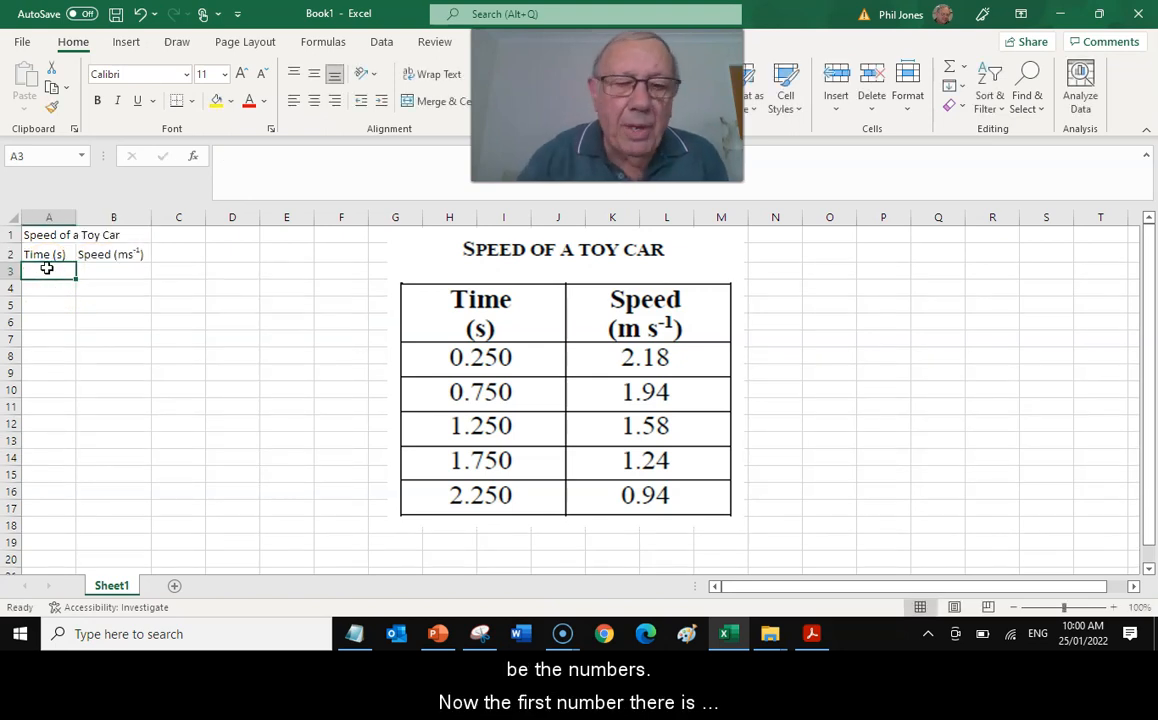
{"action": "type", "text": "0.2"}
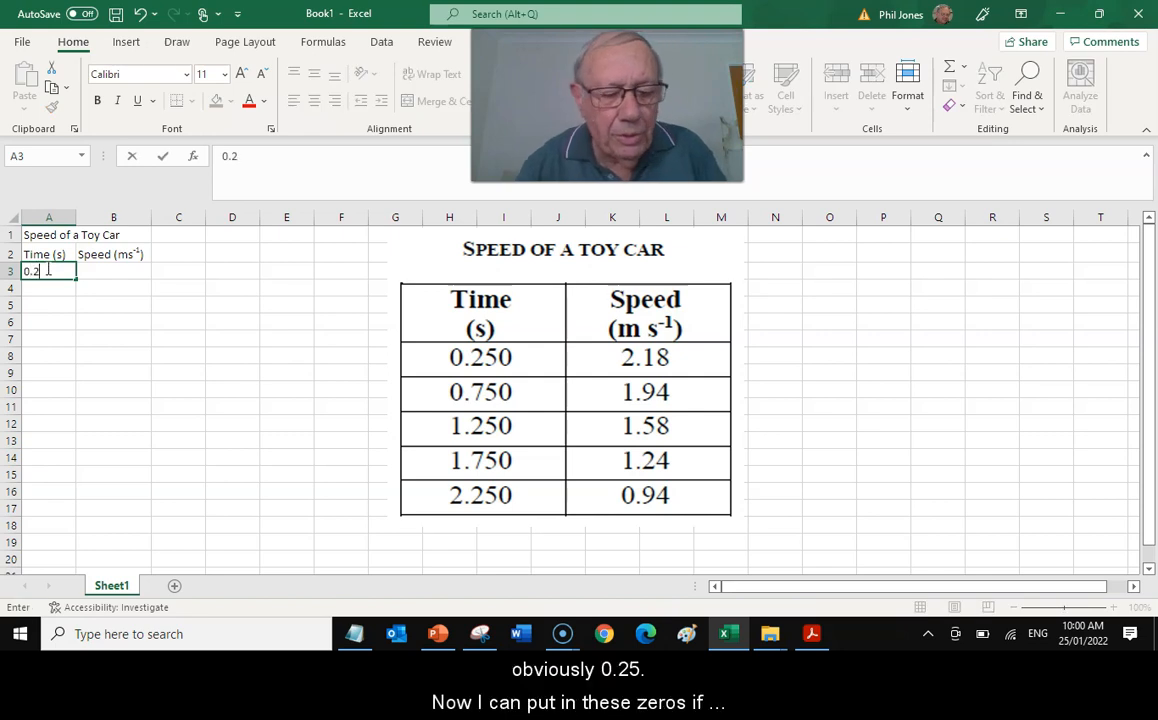
{"action": "type", "text": "50"}
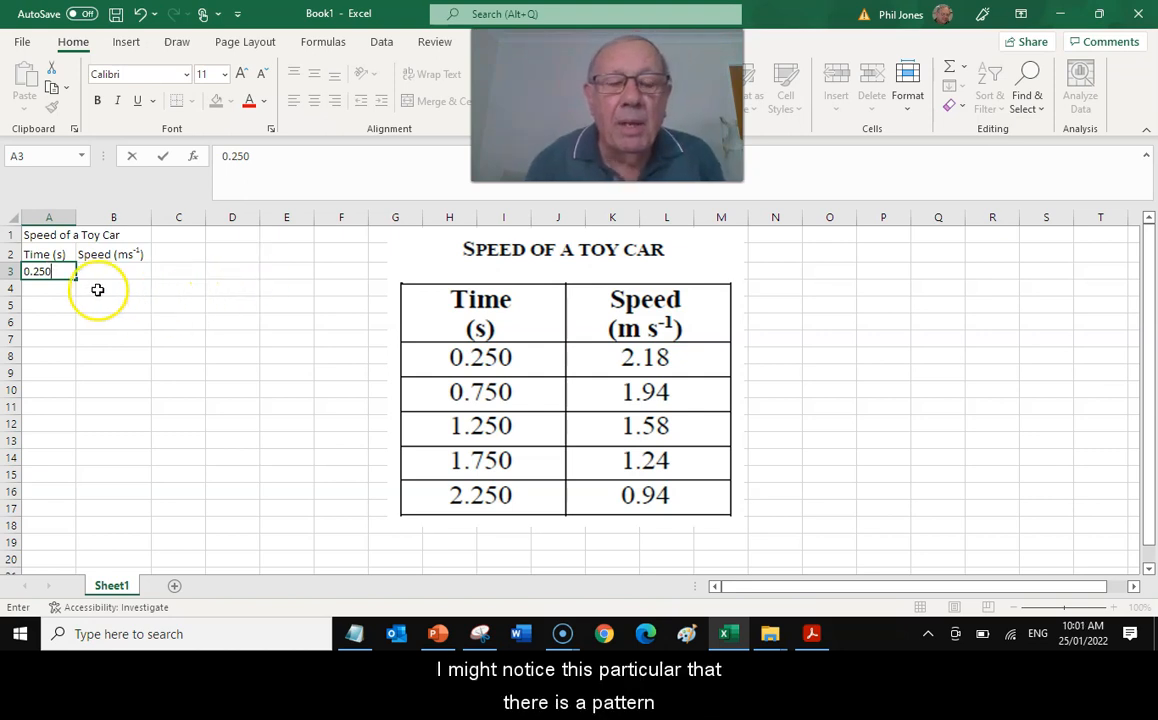
{"action": "left_click", "coordinate": [36, 287]}
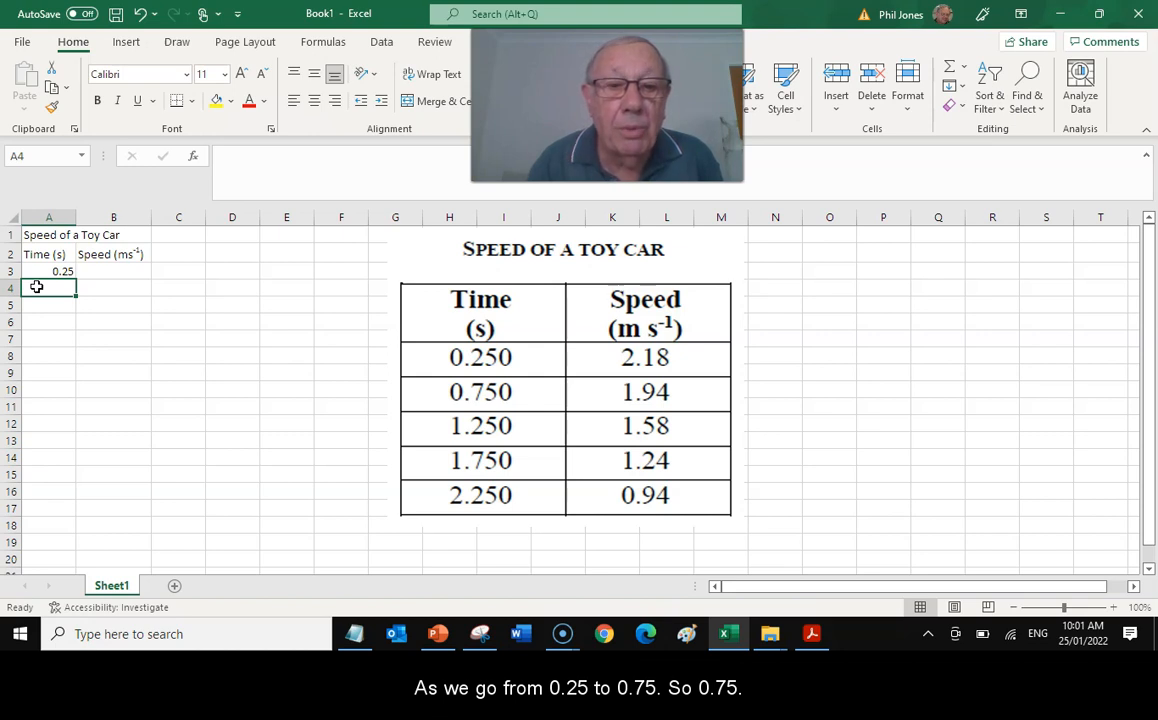
{"action": "type", "text": "0"}
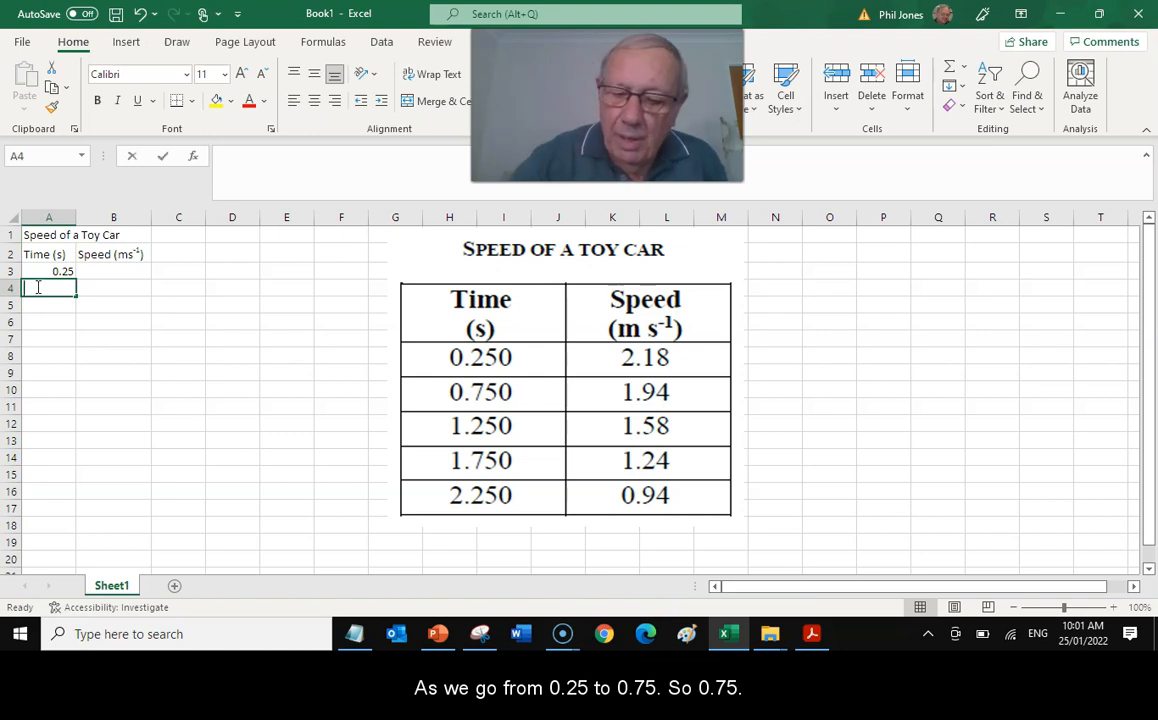
{"action": "type", "text": ".7"}
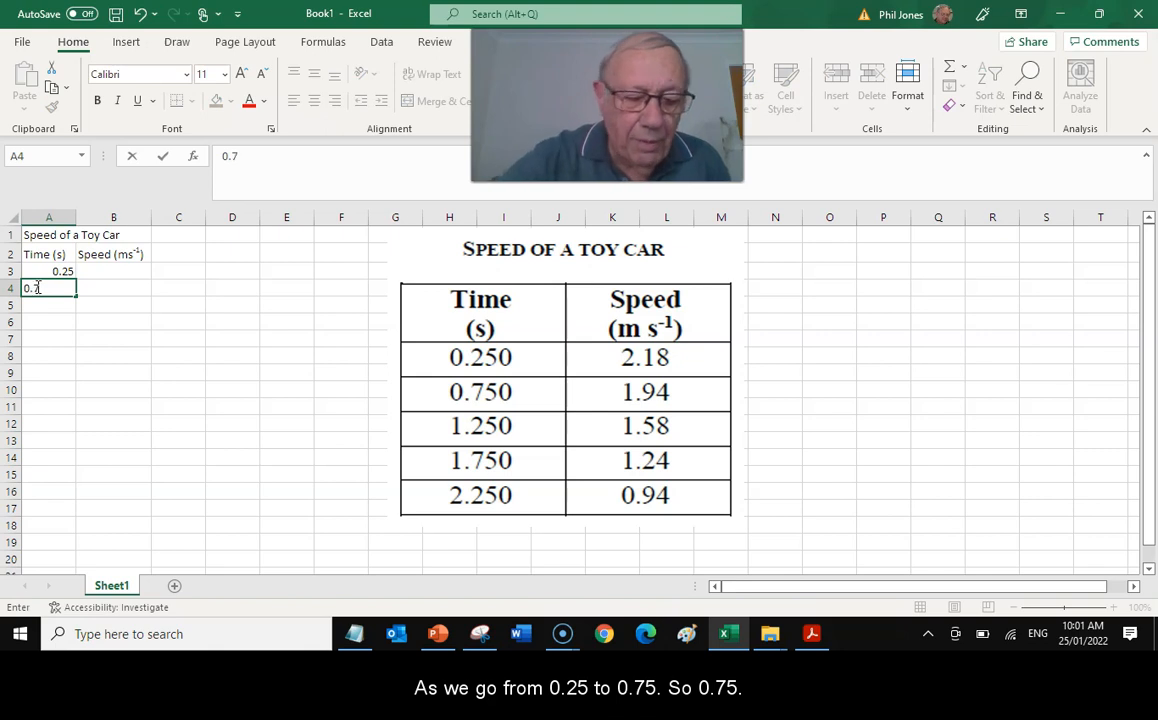
{"action": "type", "text": "50"}
{"action": "key", "text": "Return"}
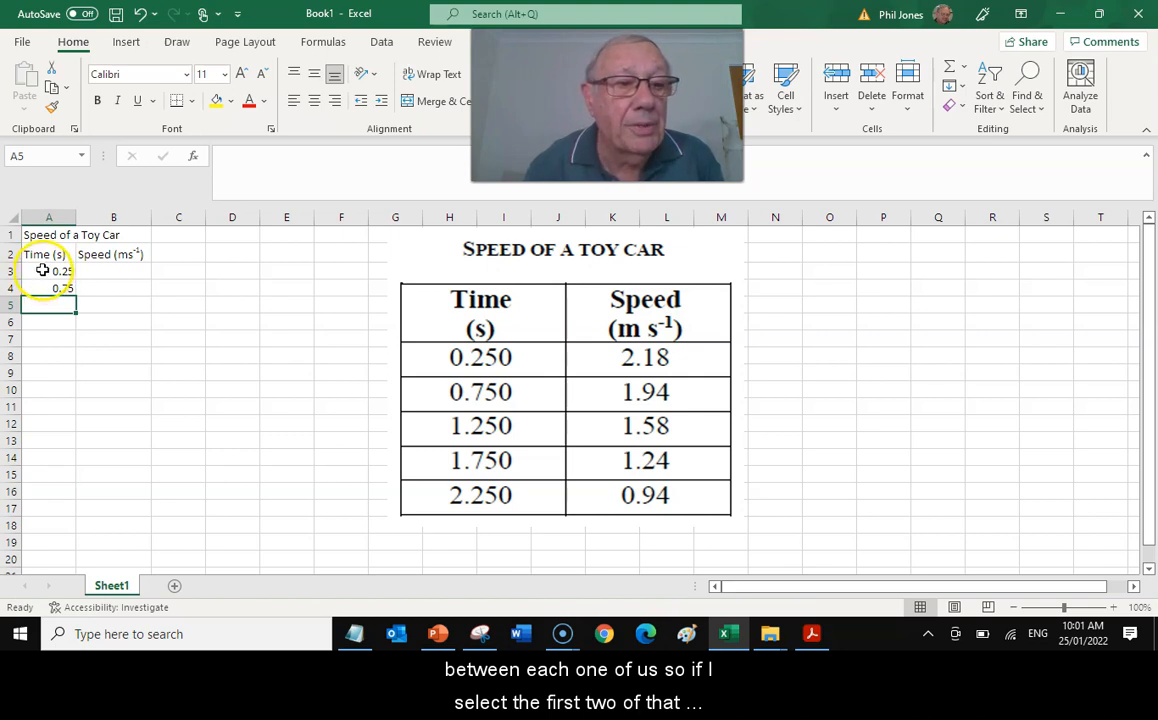
- Extend the time series from A3:A4 down to cell A7 with AutoFill
{"action": "left_click_drag", "start_coordinate": [42, 270], "coordinate": [38, 287]}
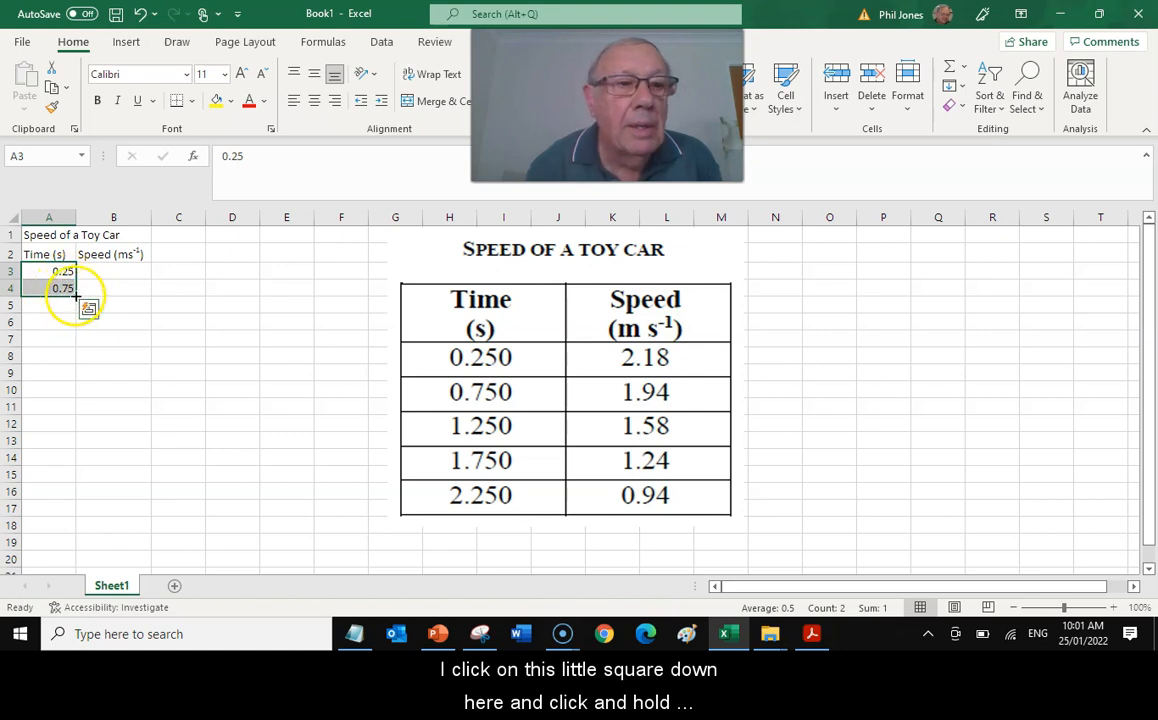
{"action": "left_click_drag", "start_coordinate": [74, 294], "coordinate": [72, 344]}
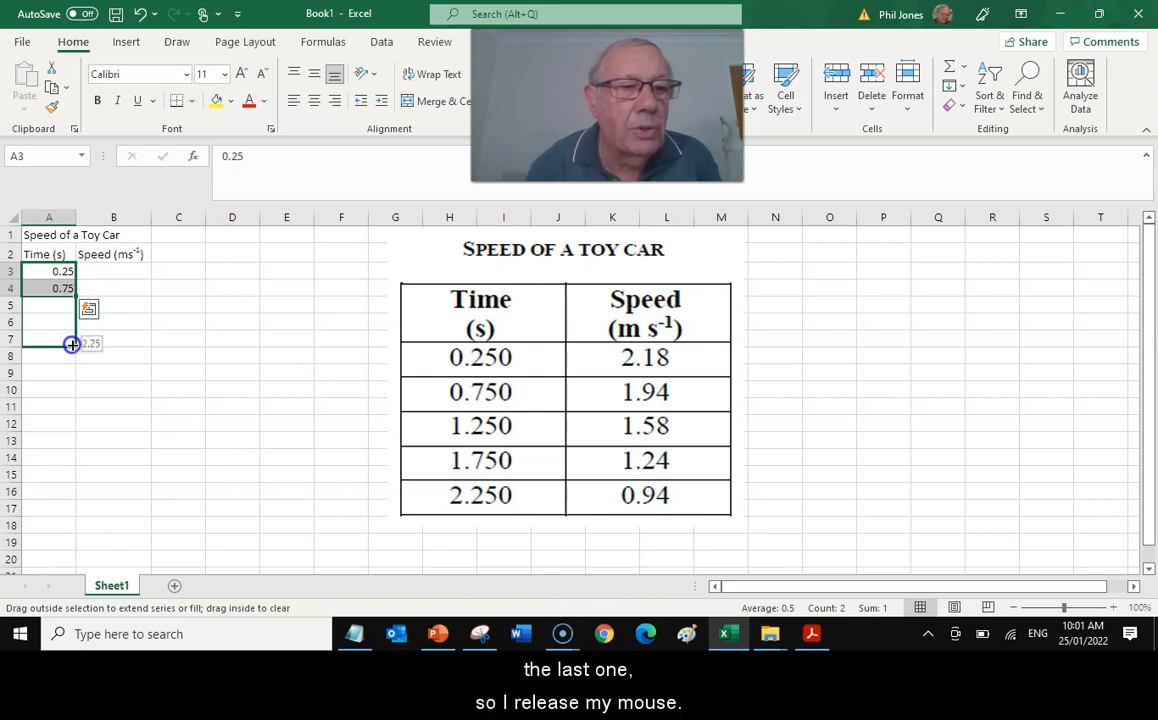
{"action": "left_click_drag", "start_coordinate": [72, 344], "coordinate": [71, 343]}
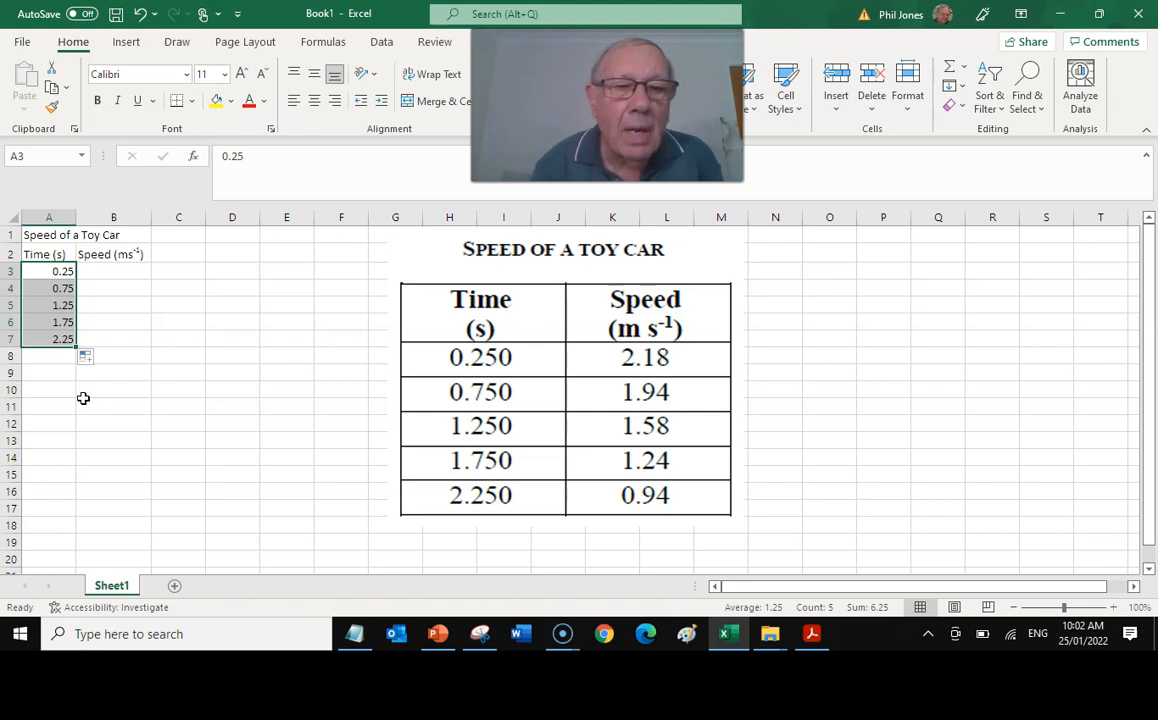
- Enter Monday in A9 and Tuesday in A10, and AutoFill the weekday series down to Sunday in A15
{"action": "left_click", "coordinate": [103, 270]}
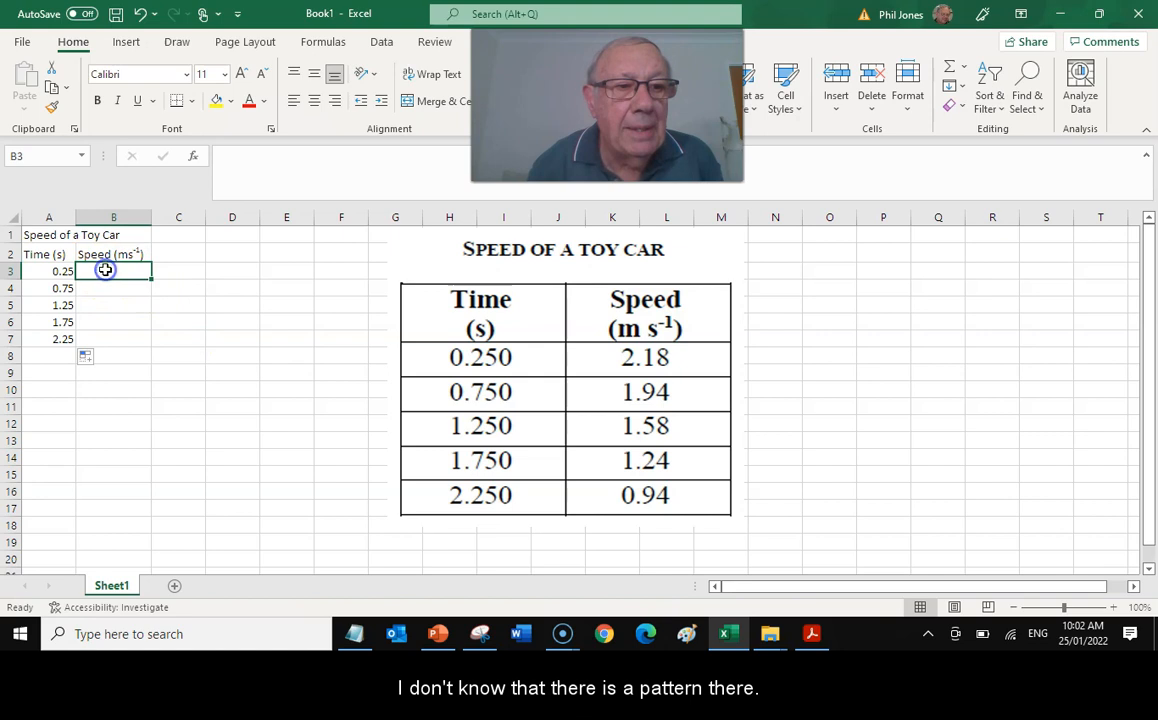
{"action": "left_click", "coordinate": [52, 371]}
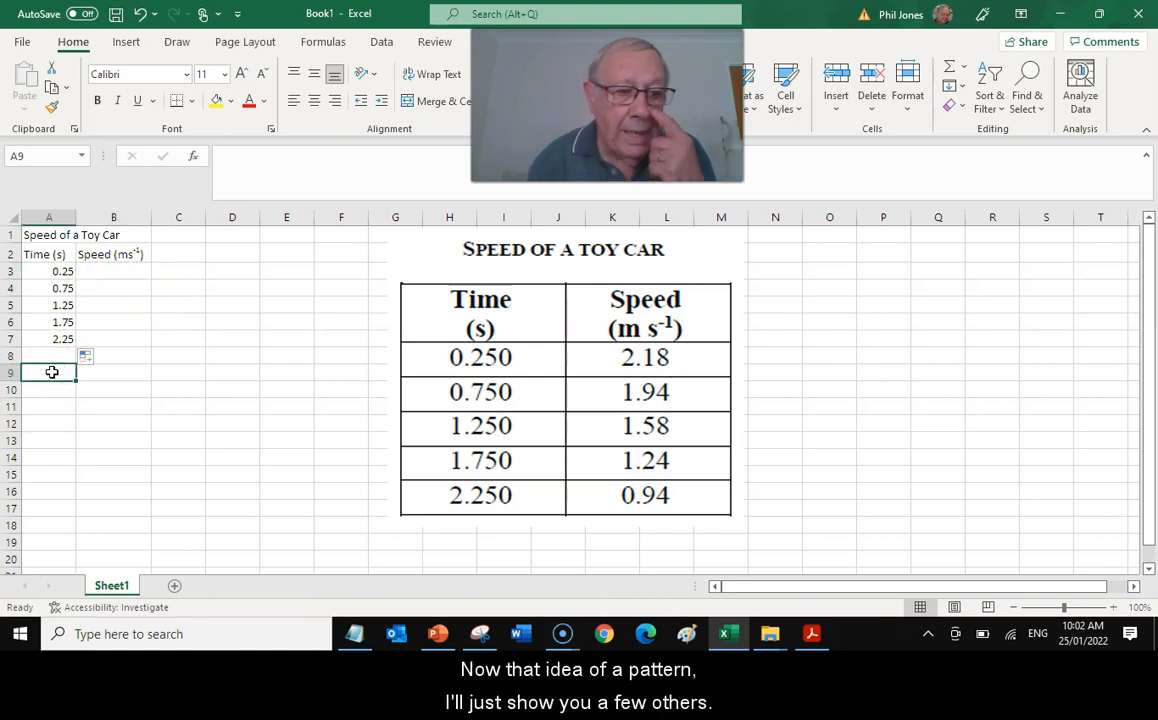
{"action": "type", "text": "Monday"}
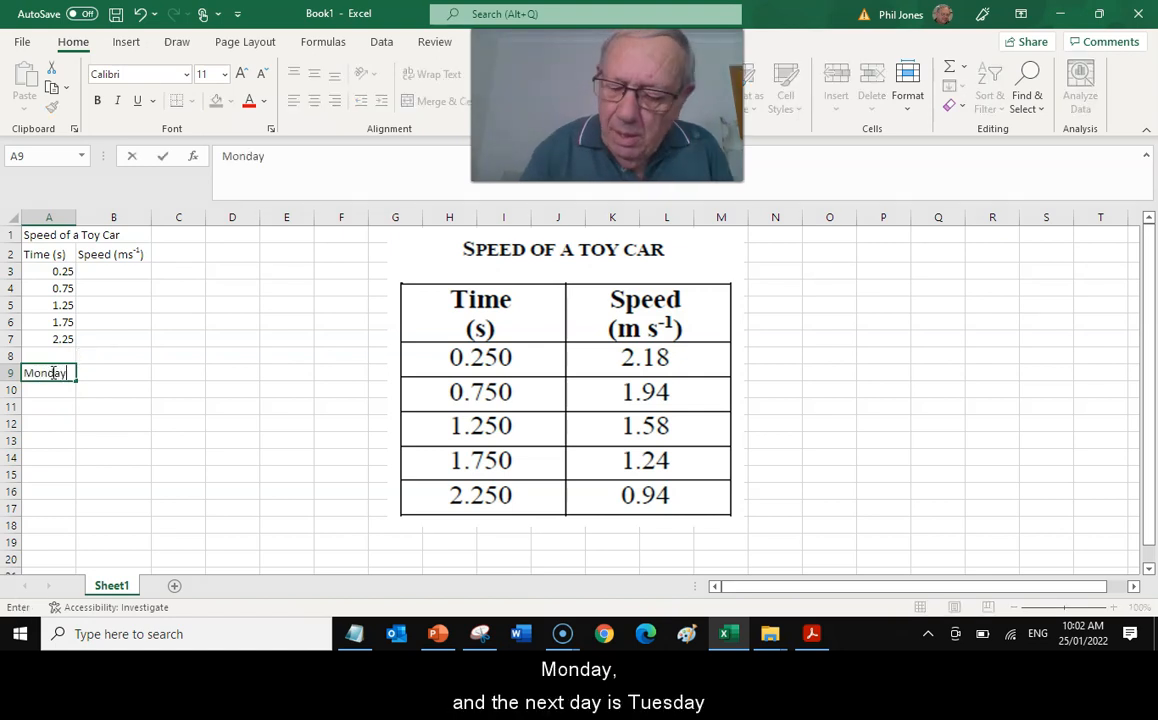
{"action": "key", "text": "Return"}
{"action": "type", "text": "Tuesday"}
{"action": "key", "text": "Return"}
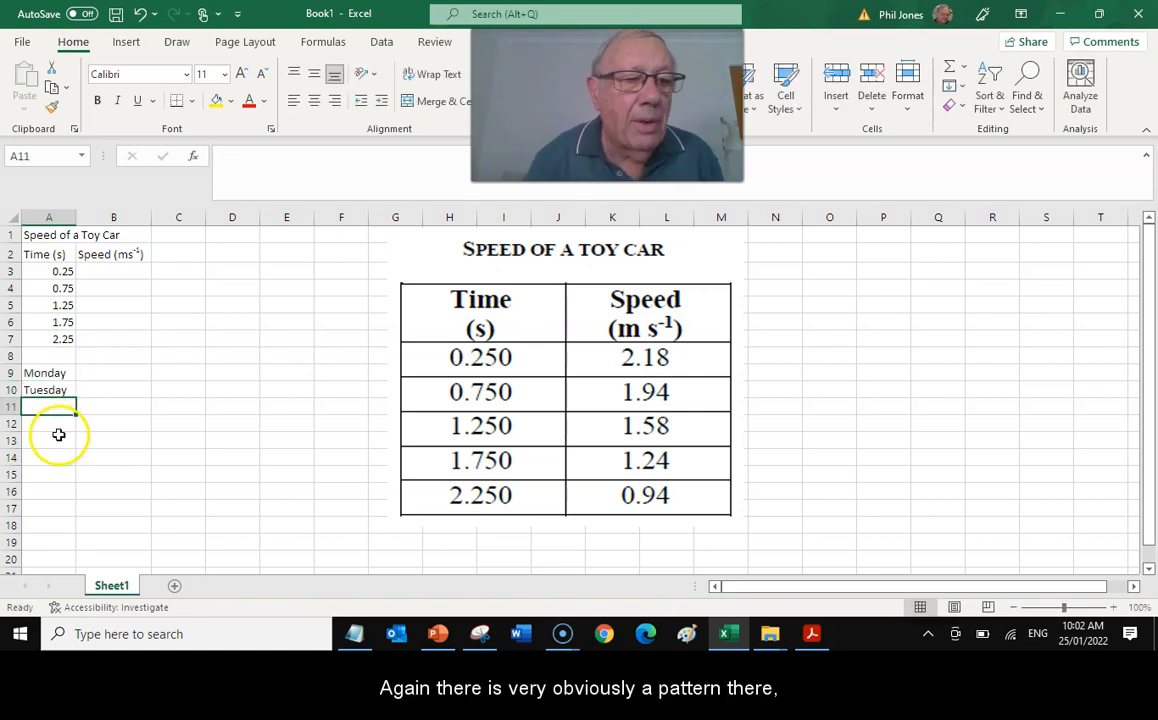
{"action": "left_click_drag", "start_coordinate": [40, 370], "coordinate": [52, 400]}
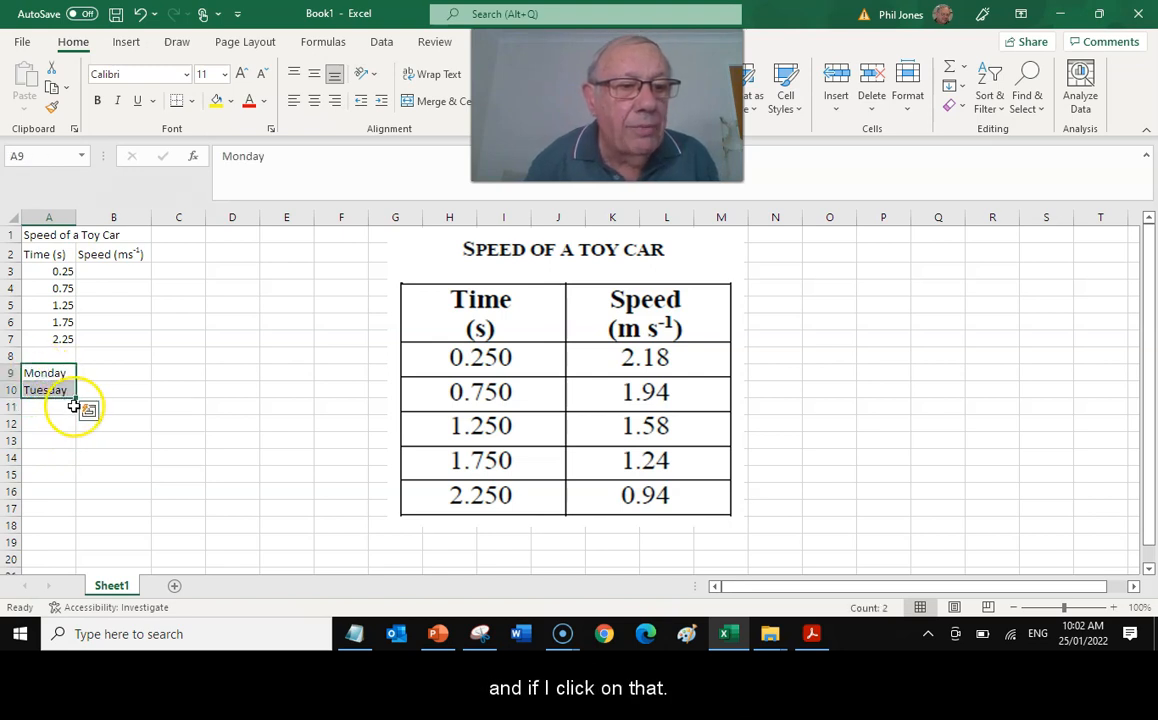
{"action": "left_click_drag", "start_coordinate": [75, 397], "coordinate": [72, 482]}
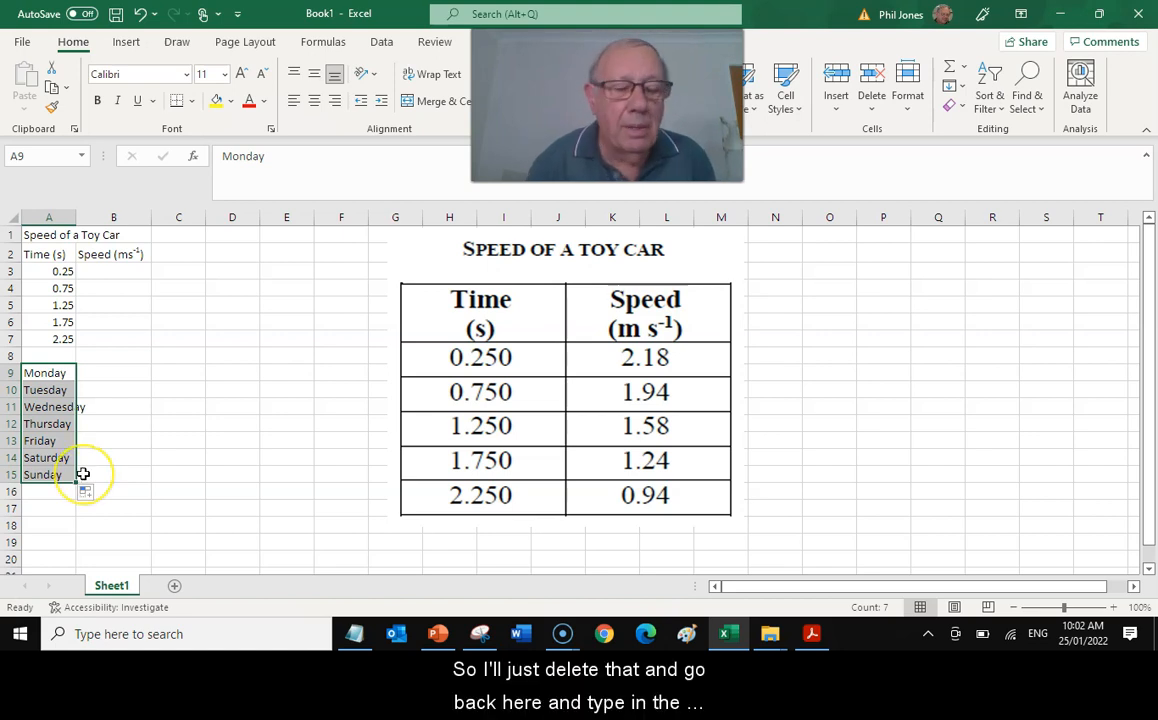
- Undo the weekday AutoFill and the Monday and Tuesday entries below the time data
{"action": "key", "text": "ctrl+z"}
{"action": "key", "text": "ctrl+z"}
{"action": "key", "text": "ctrl+z"}
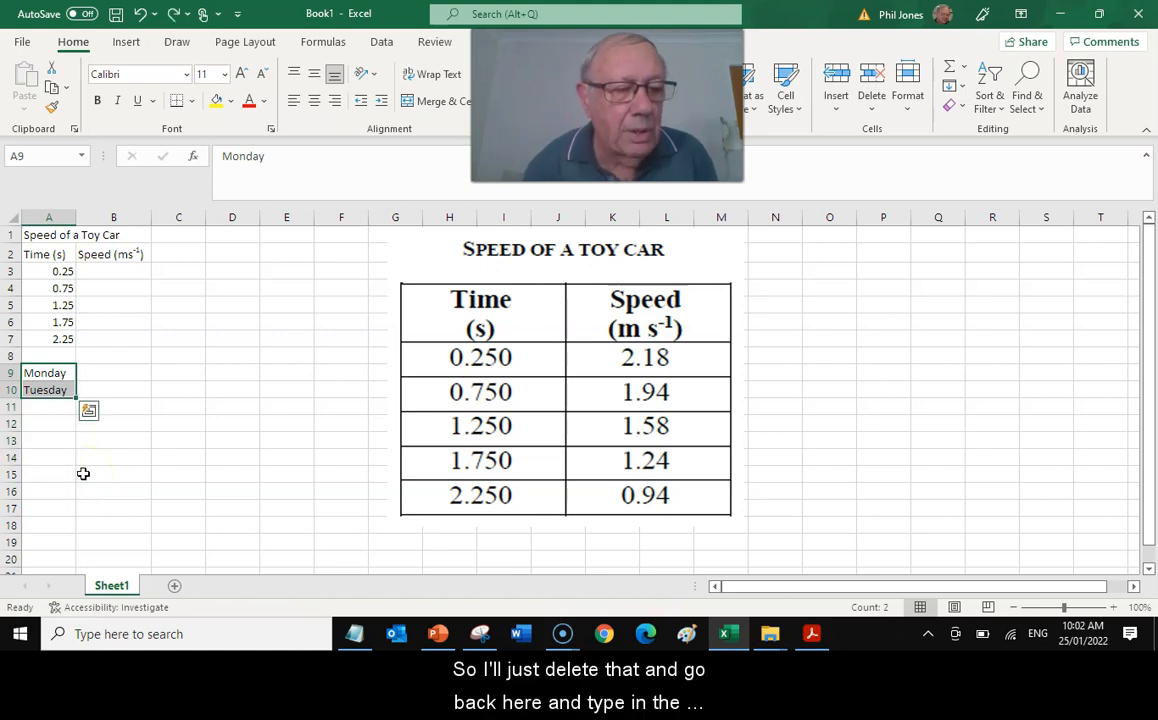
- Enter the first two speed values, 2.18 in cell B3 and 1,94 (with a comma) in cell B4
{"action": "left_click", "coordinate": [110, 270]}
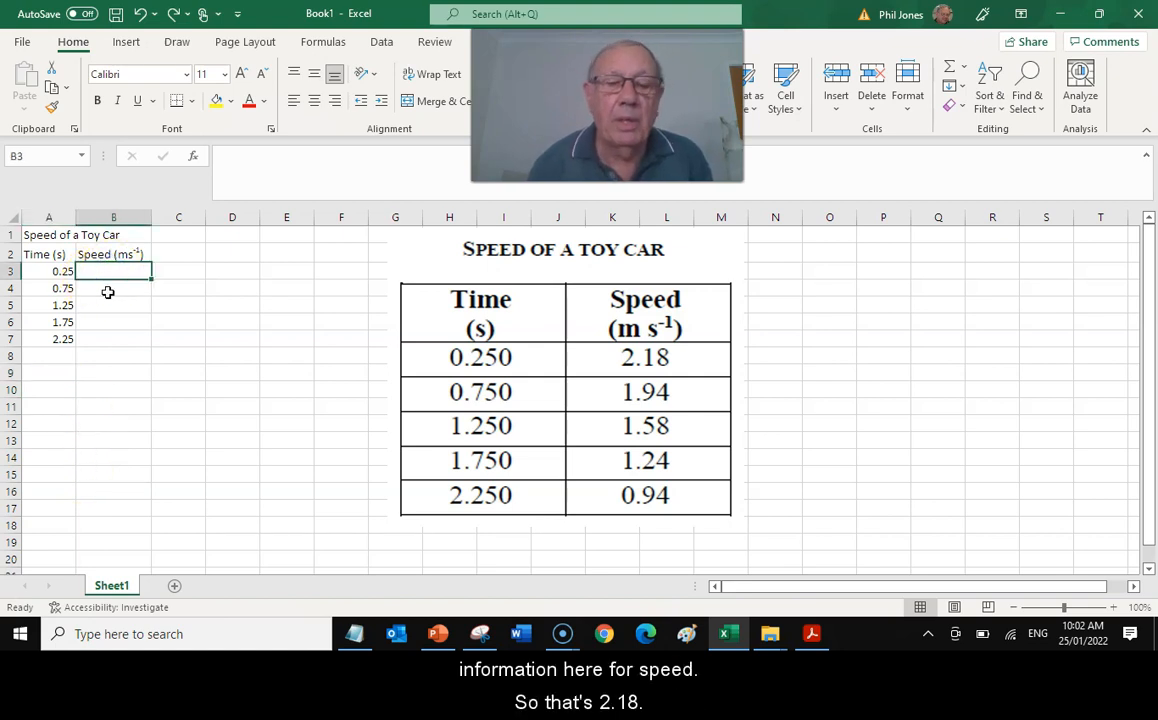
{"action": "type", "text": "2.18"}
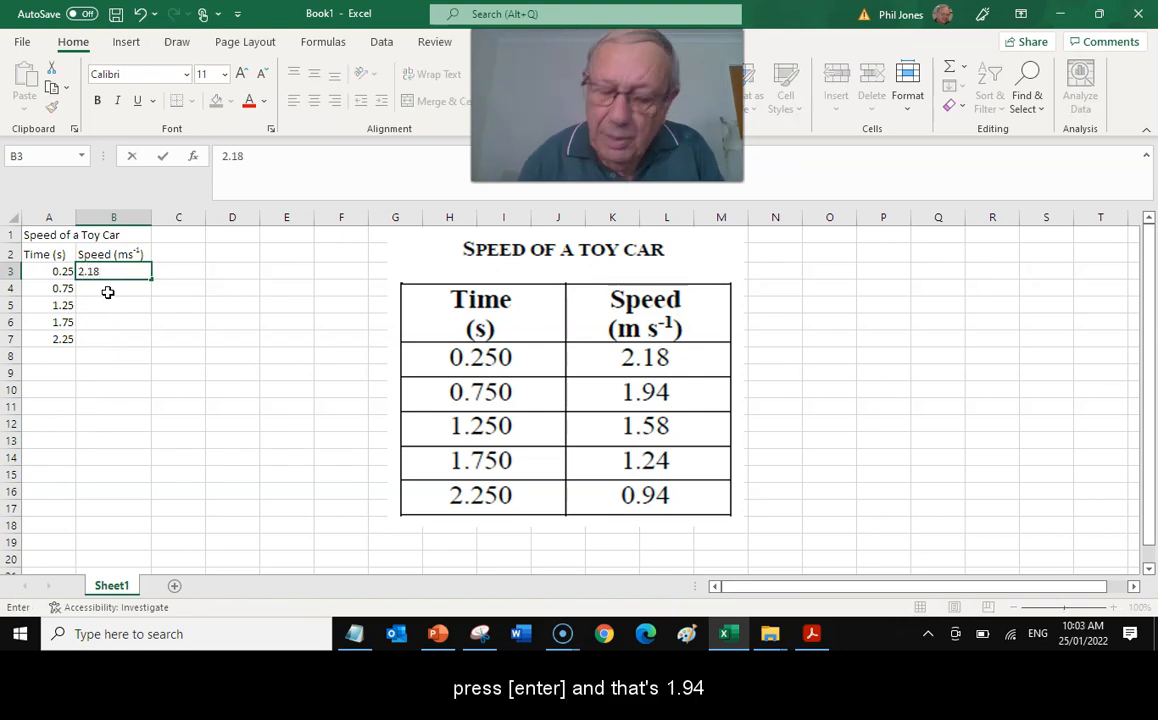
{"action": "key", "text": "Return"}
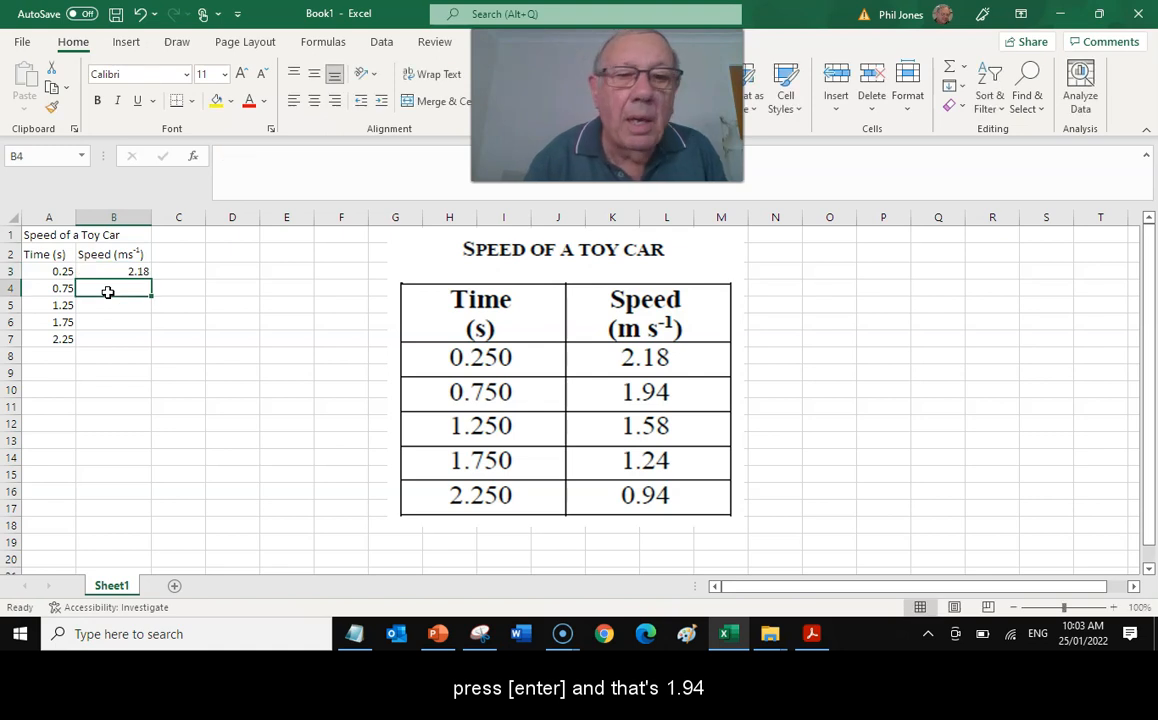
{"action": "type", "text": "1,"}
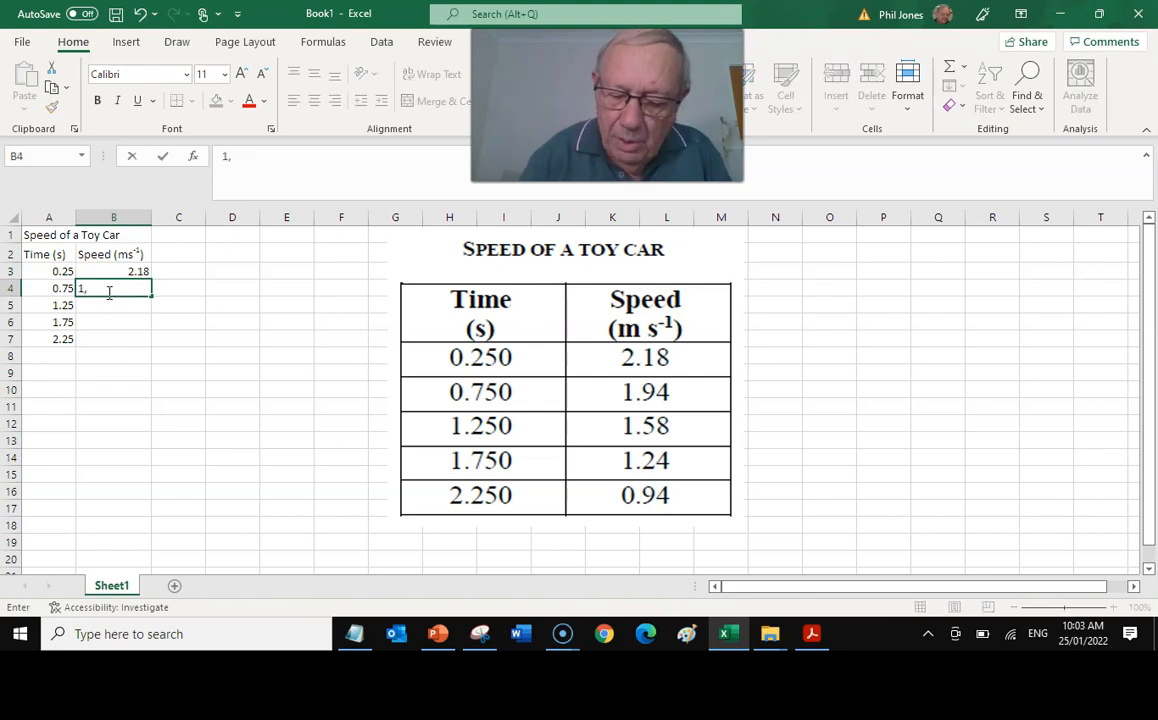
{"action": "type", "text": "9"}
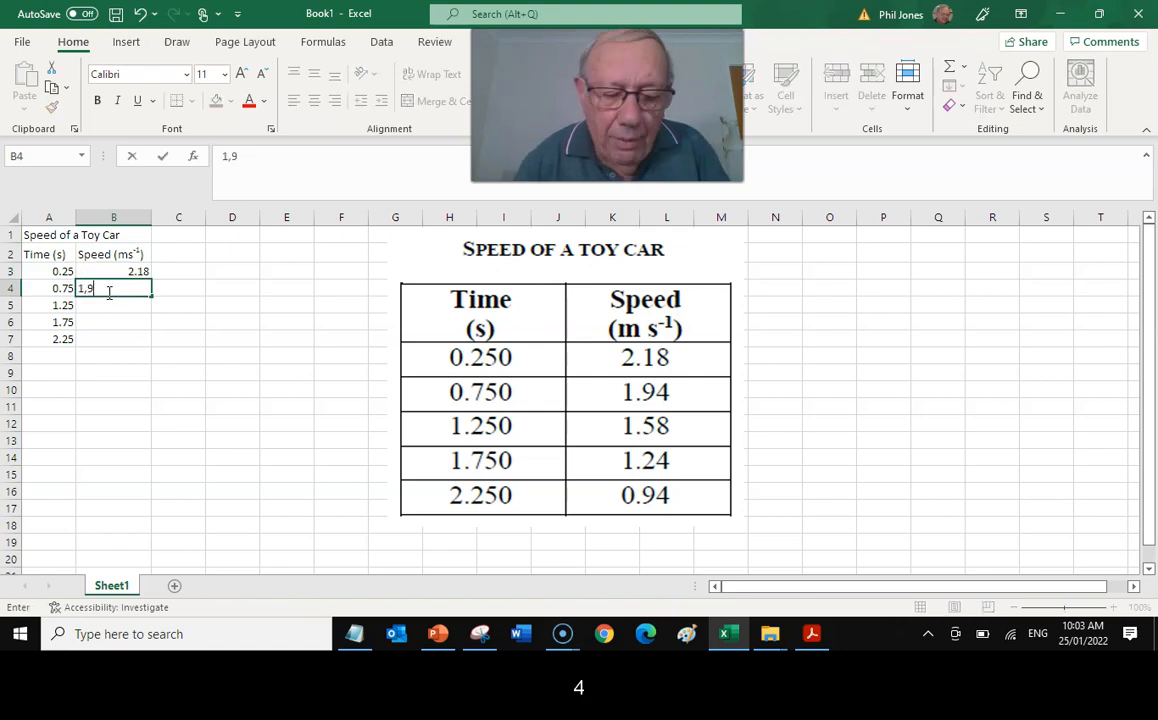
{"action": "type", "text": "4"}
{"action": "key", "text": "Return"}
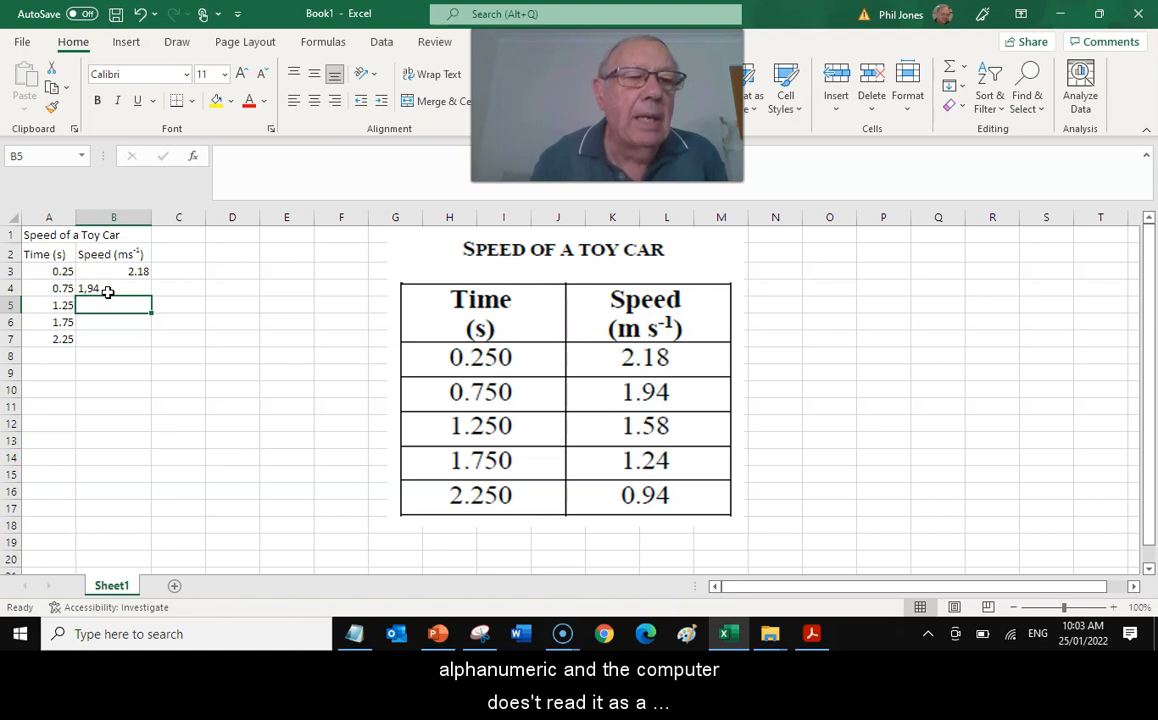
- Replace the comma in cell B4 with a decimal point so the speed reads 1.94
{"action": "left_click", "coordinate": [120, 289]}
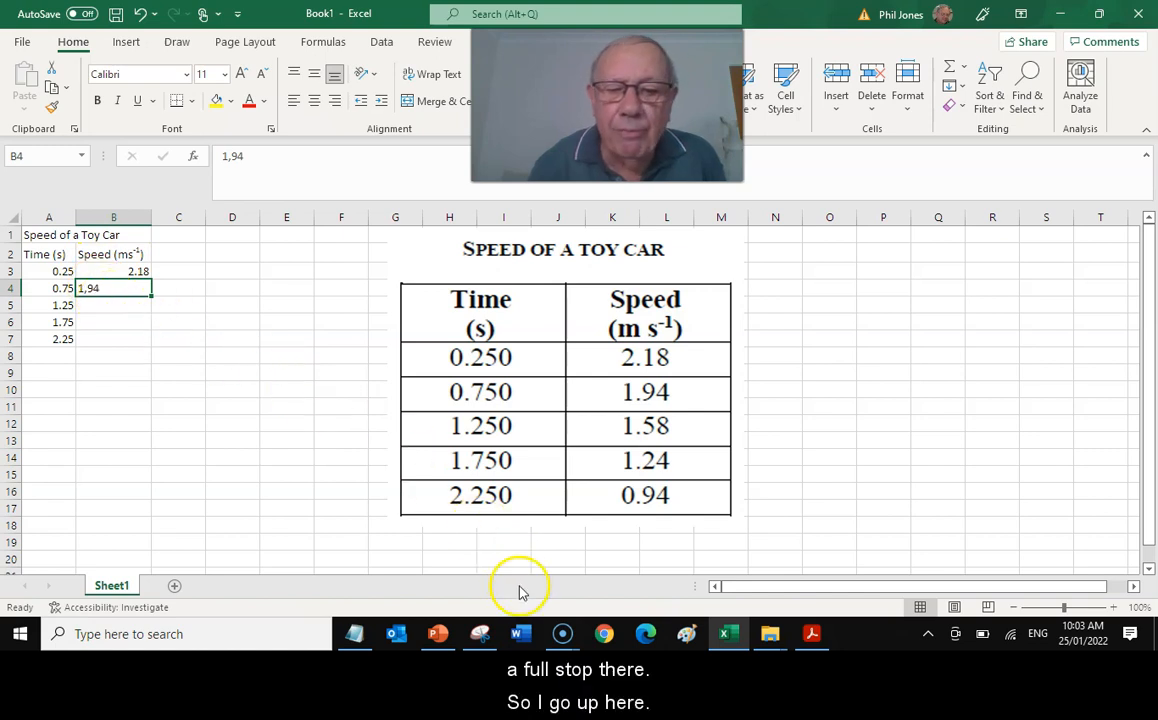
{"action": "left_click", "coordinate": [231, 156]}
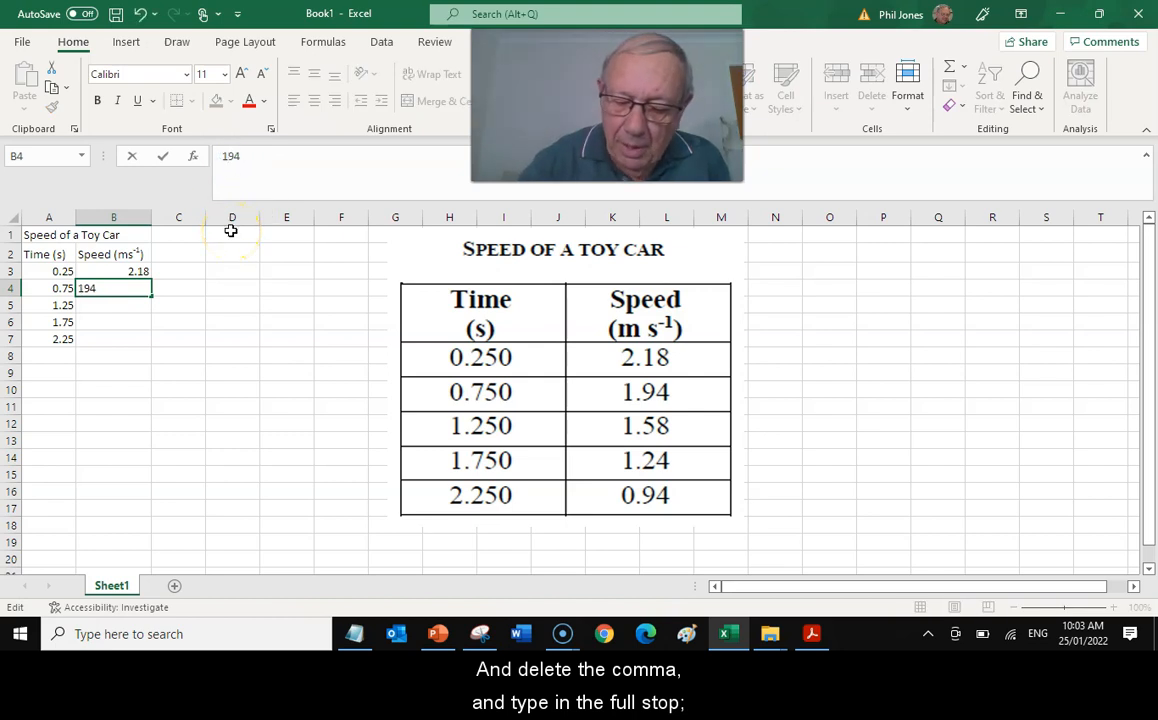
{"action": "key", "text": "Return"}
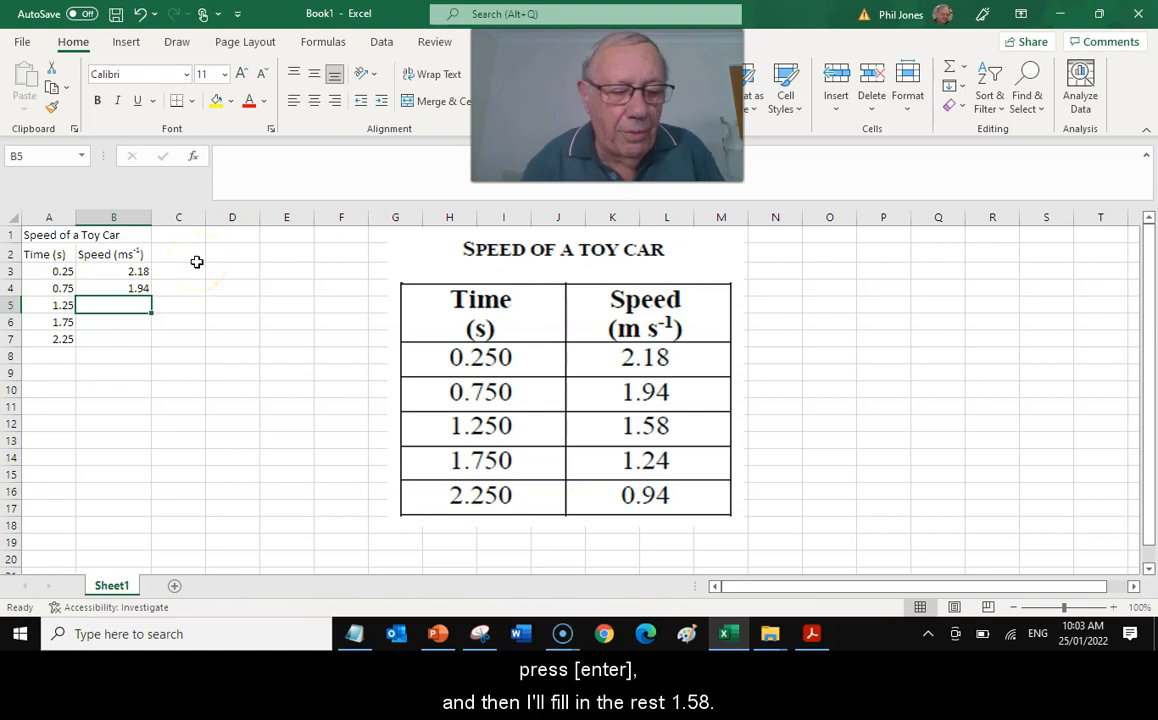
- Enter the remaining speed values 1.58, 1.24 and 0.94 in cells B5 to B7
{"action": "type", "text": "1.58"}
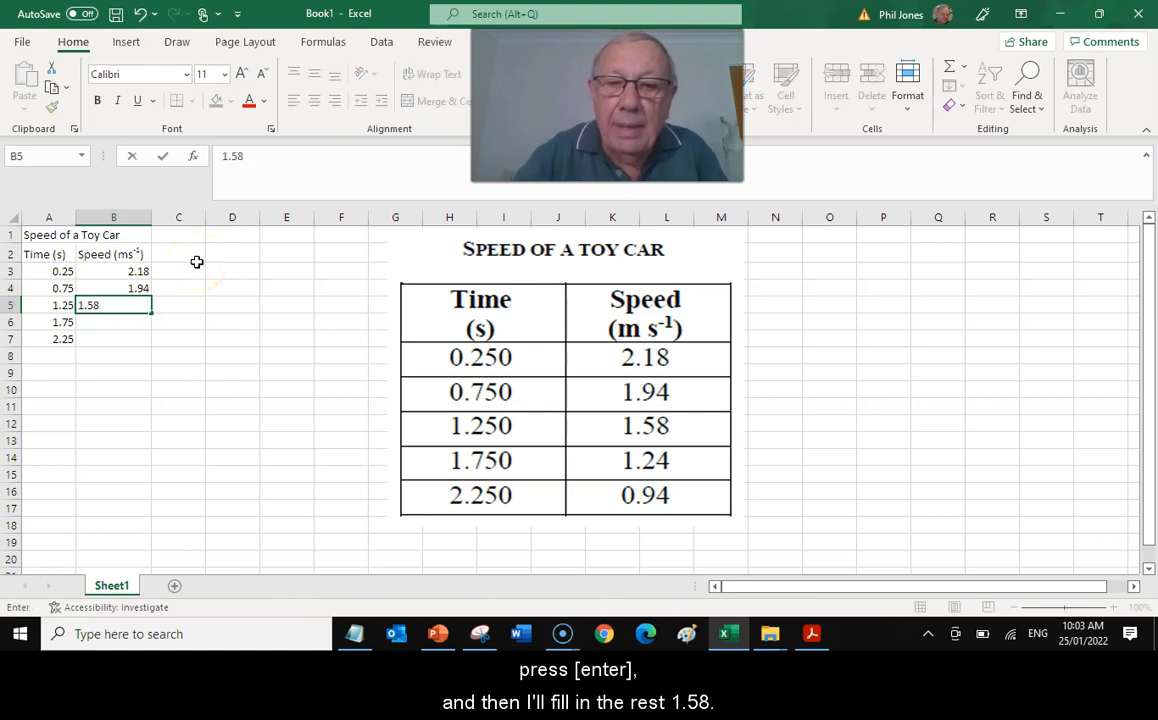
{"action": "left_click", "coordinate": [46, 304]}
{"action": "key", "text": "Down"}
{"action": "key", "text": "Right"}
{"action": "type", "text": "1"}
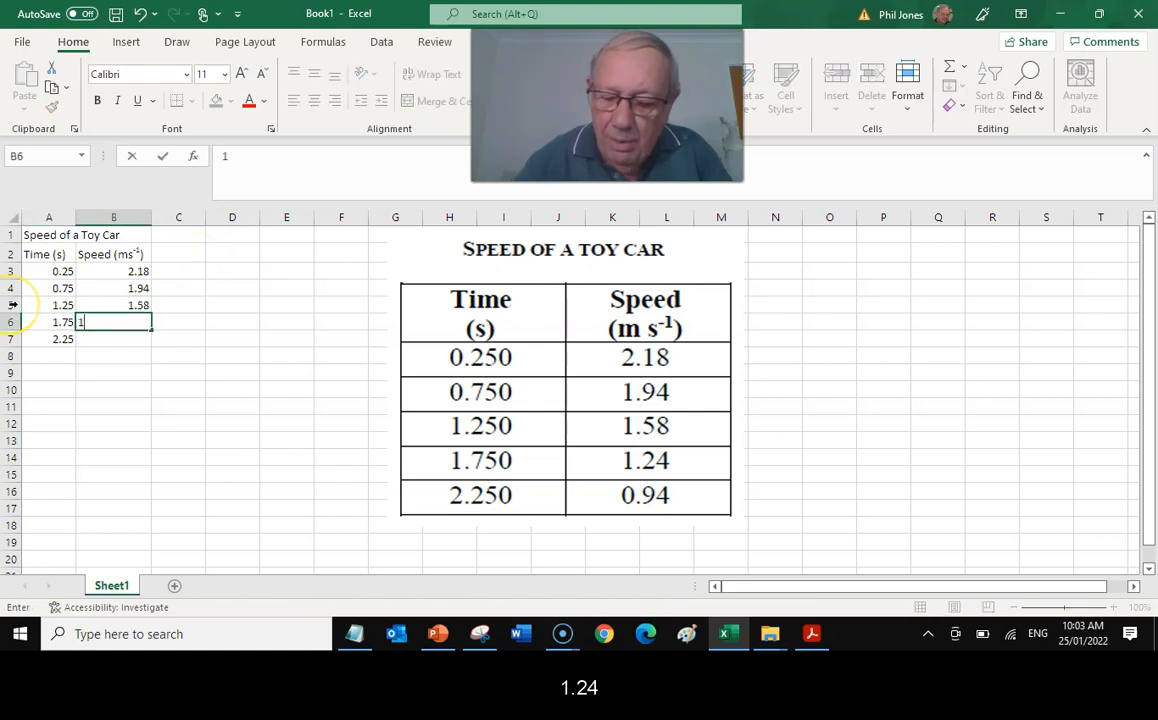
{"action": "type", "text": ".2"}
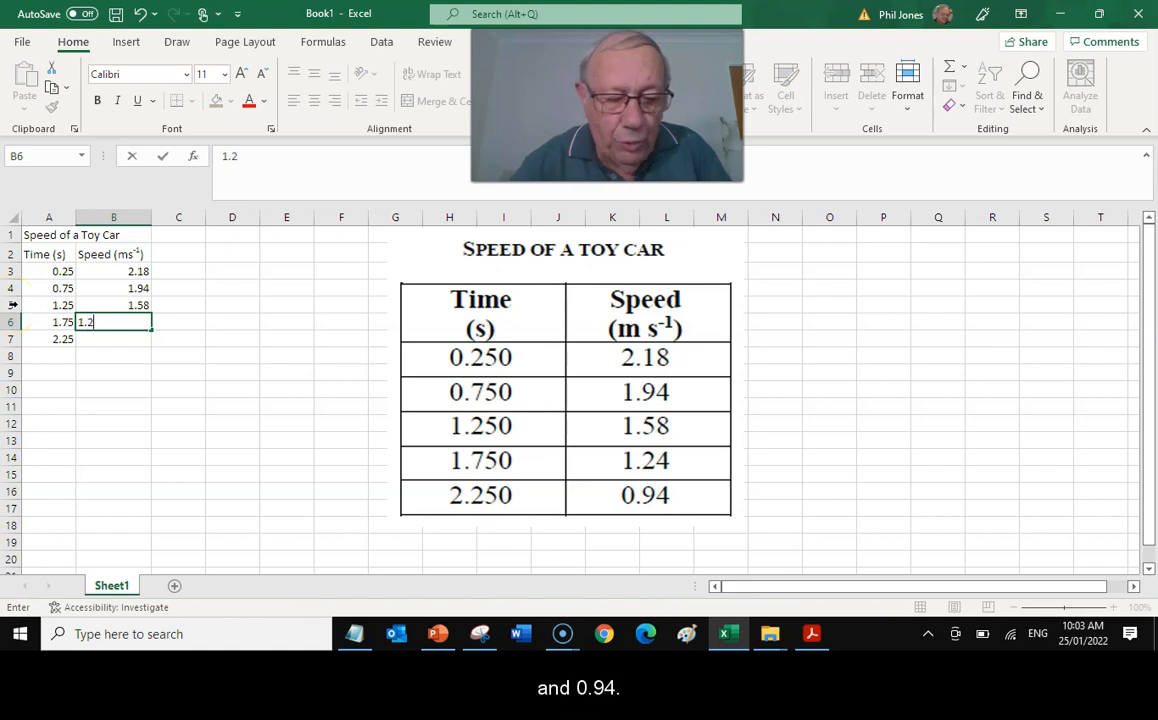
{"action": "type", "text": "4"}
{"action": "key", "text": "Return"}
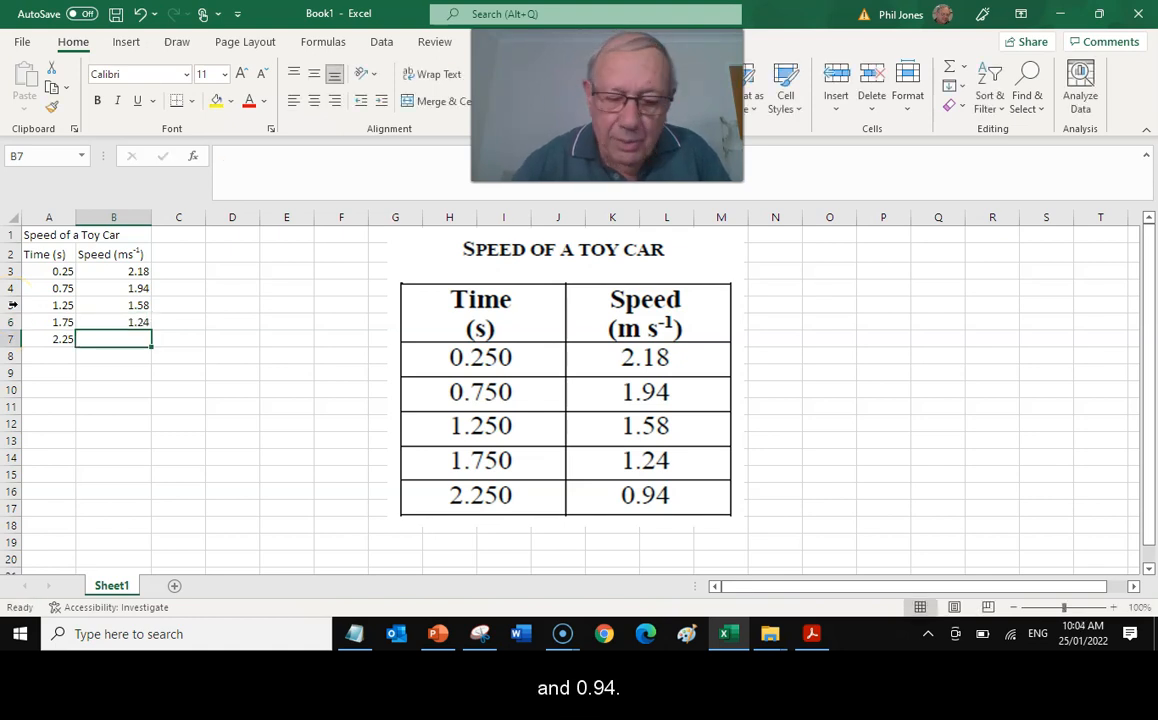
{"action": "type", "text": "0"}
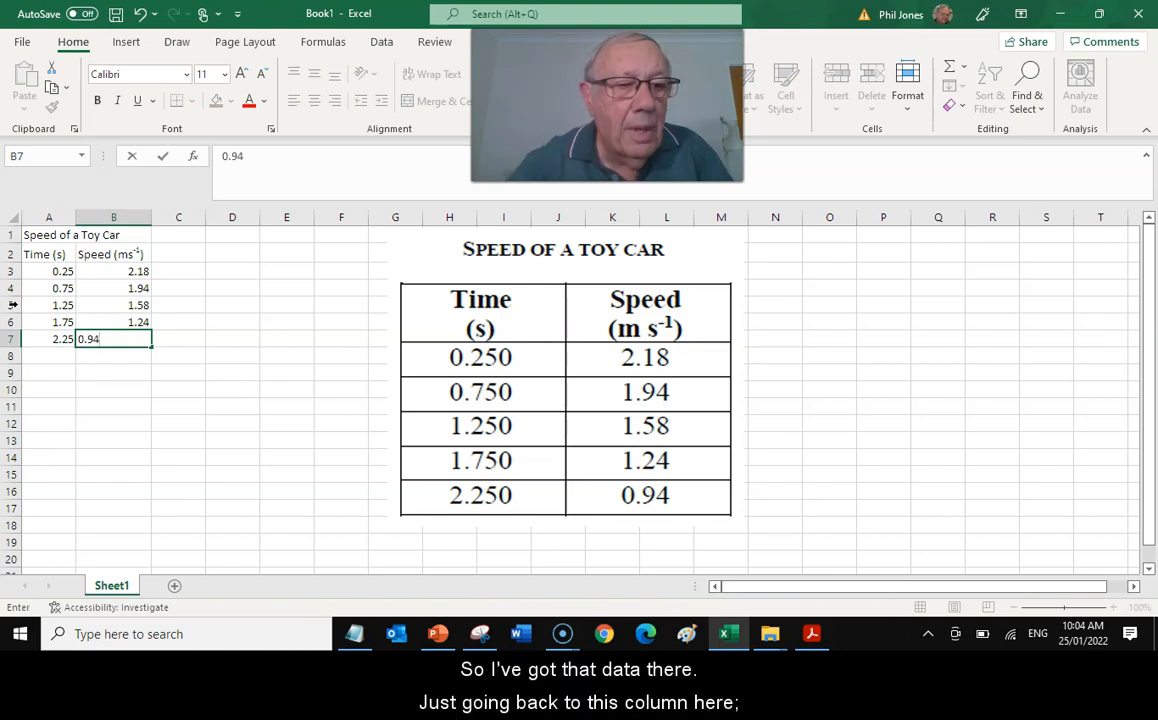
{"action": "type", "text": ".94"}
{"action": "key", "text": "Return"}
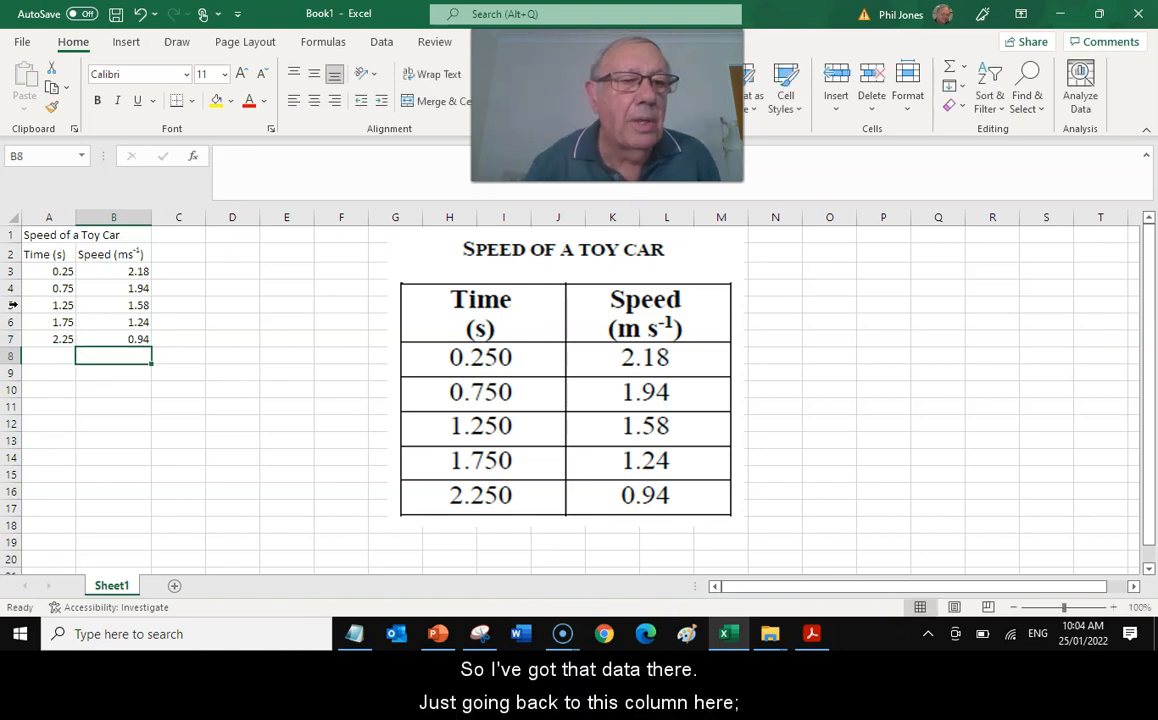
- Try three and one decimal places on the time values in A3:A7, and settle on two
{"action": "left_click", "coordinate": [51, 272]}
{"action": "left_click_drag", "start_coordinate": [51, 272], "coordinate": [51, 340]}
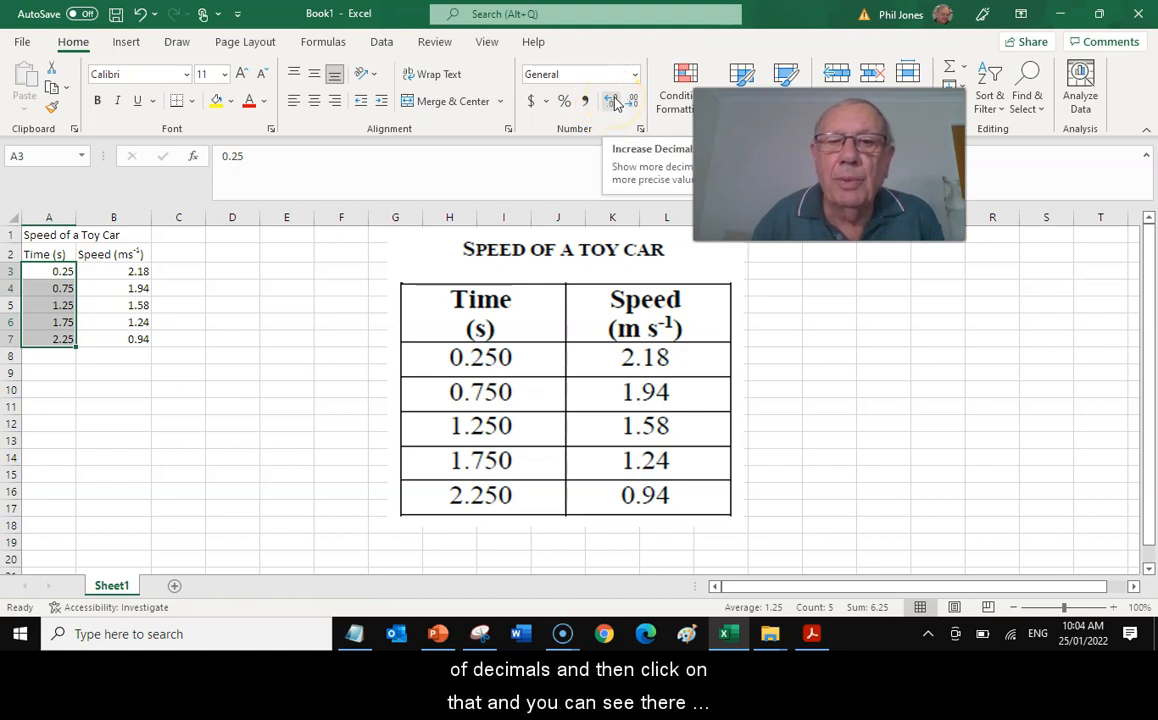
{"action": "left_click", "coordinate": [612, 101]}
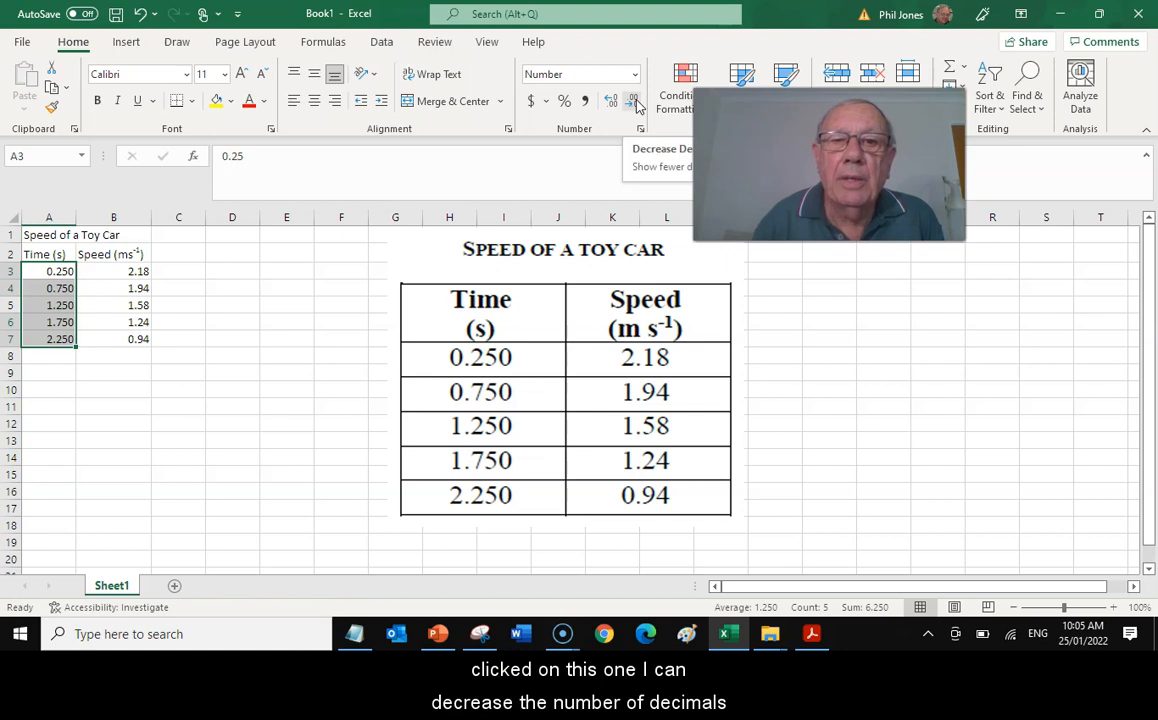
{"action": "left_click", "coordinate": [634, 102]}
{"action": "left_click", "coordinate": [634, 102]}
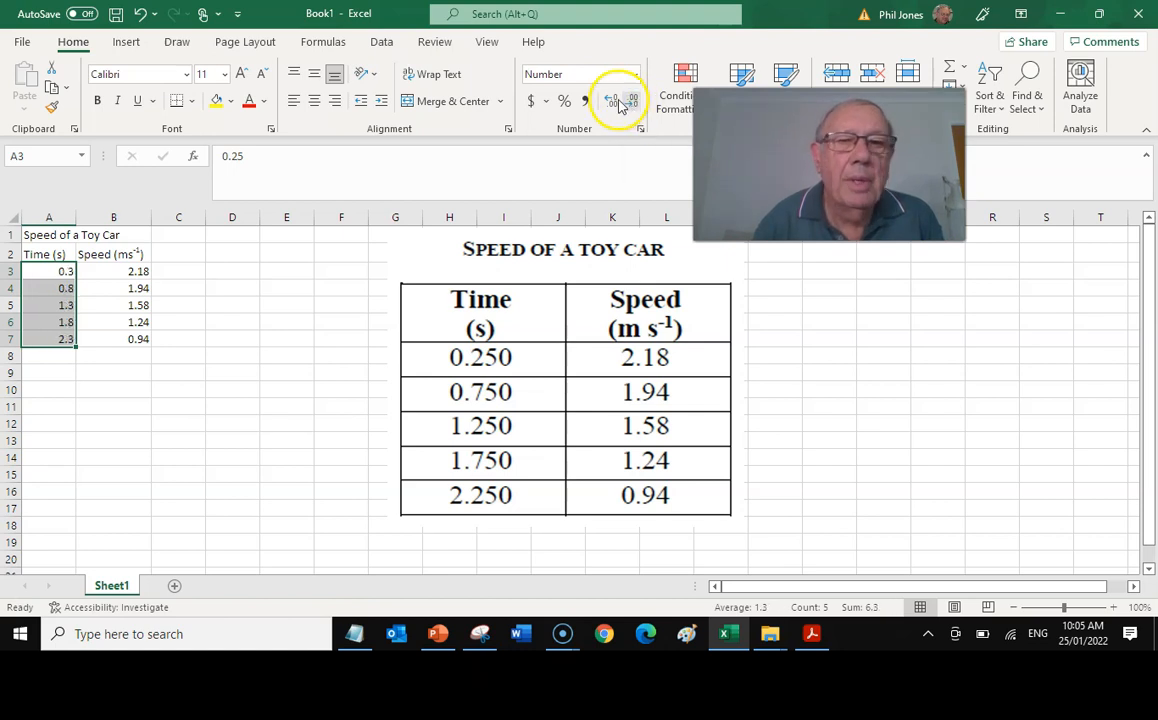
{"action": "left_click", "coordinate": [608, 102]}
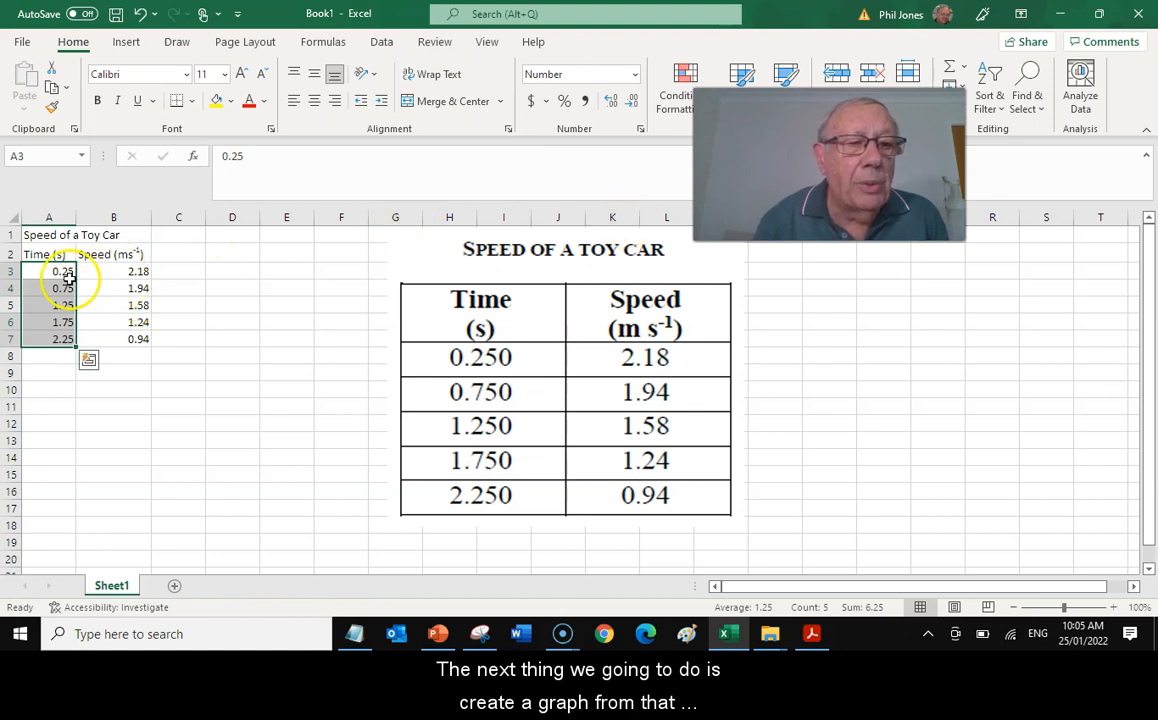
- Delete the picture of the source data table from the worksheet
{"action": "left_click", "coordinate": [546, 292]}
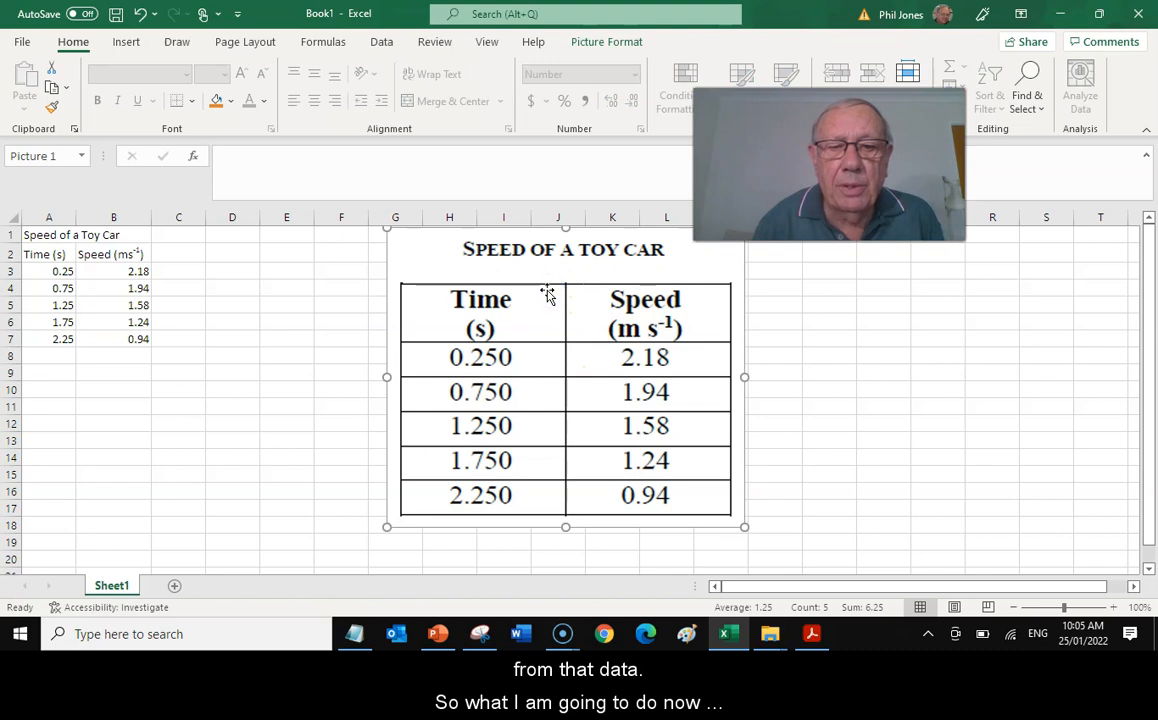
{"action": "key", "text": "Delete"}
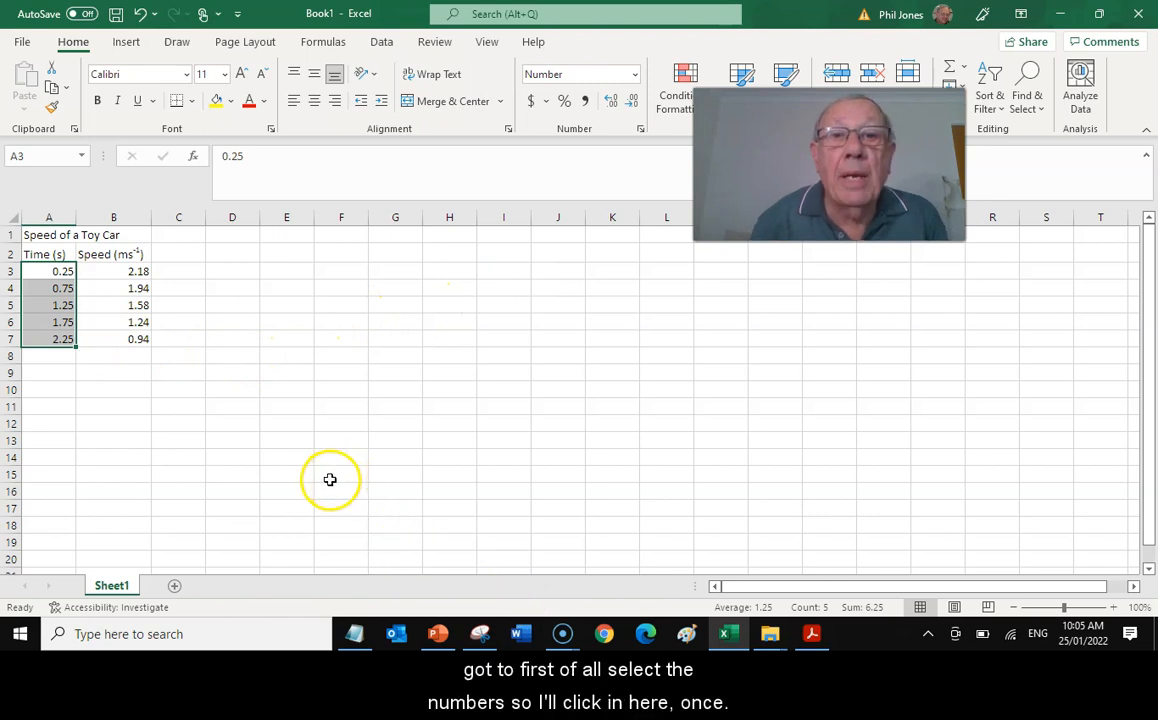
- Insert a markers-only scatter chart of the values in A3:B7 and place it directly beside the data, level with row 1
{"action": "left_click", "coordinate": [36, 271]}
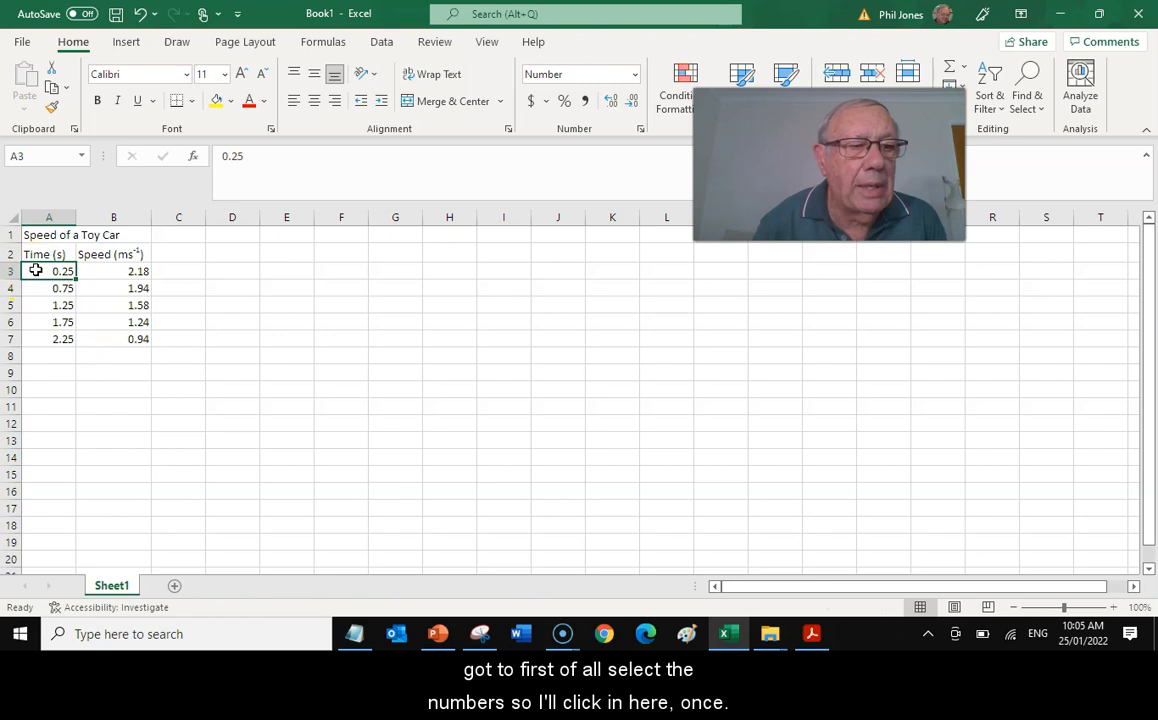
{"action": "left_click_drag", "start_coordinate": [36, 271], "coordinate": [130, 344]}
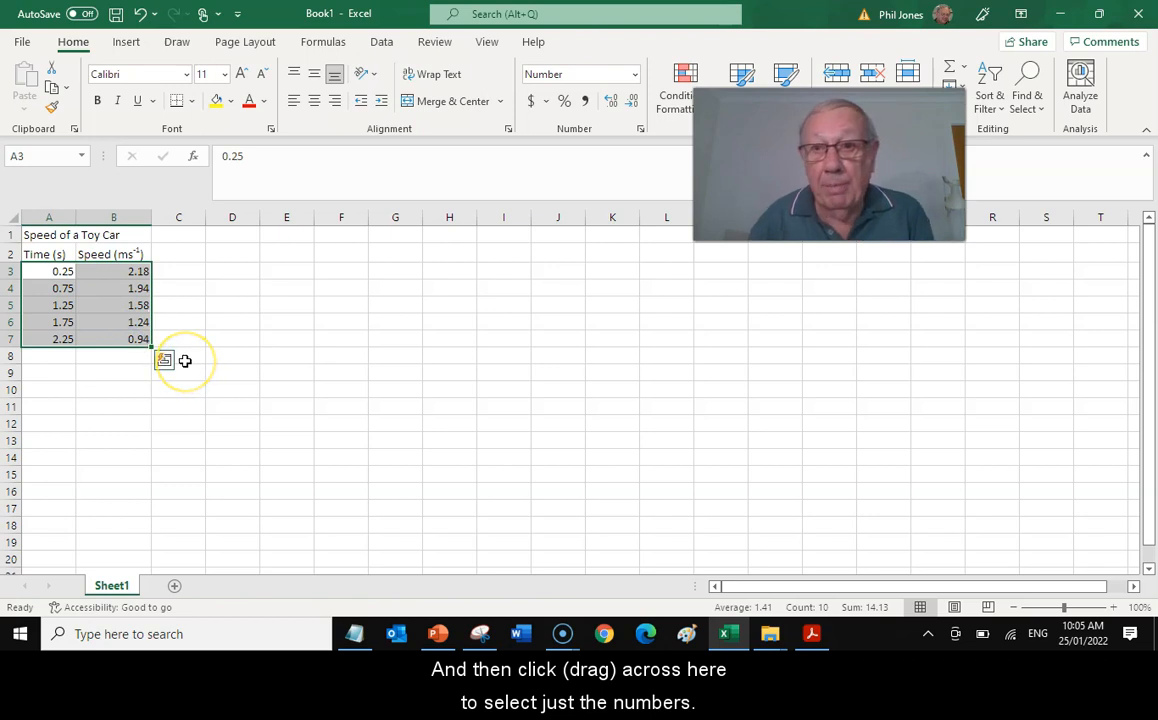
{"action": "left_click", "coordinate": [125, 46]}
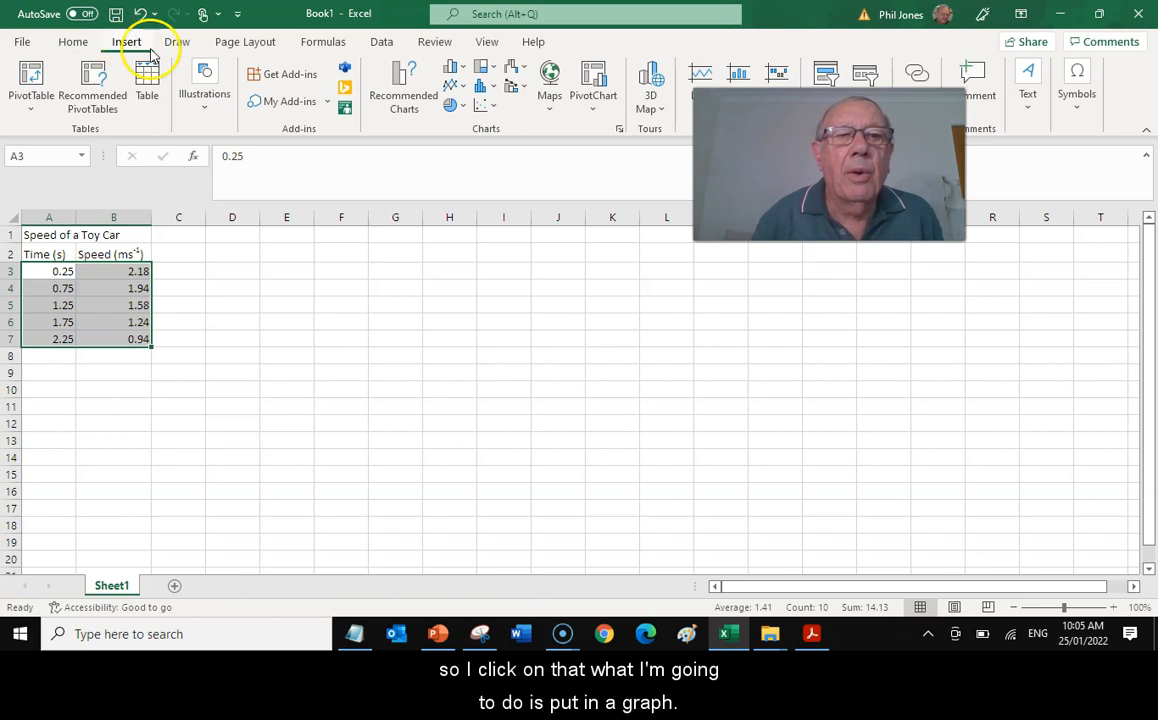
{"action": "left_click", "coordinate": [485, 107]}
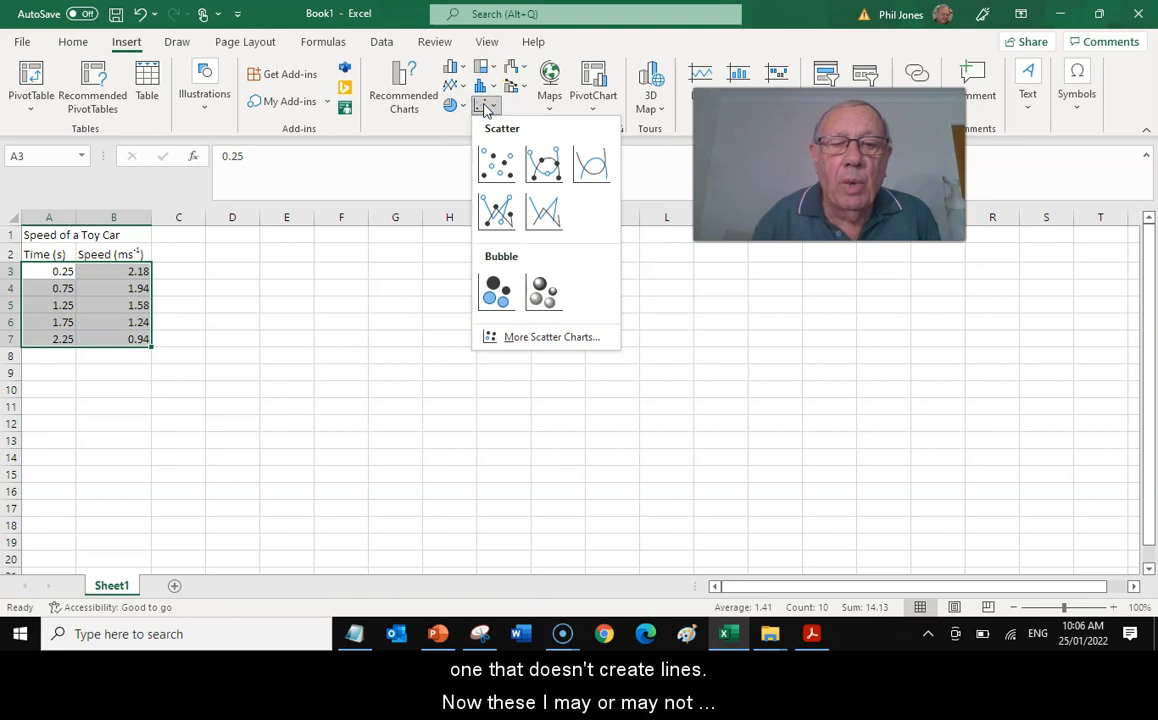
{"action": "left_click", "coordinate": [493, 166]}
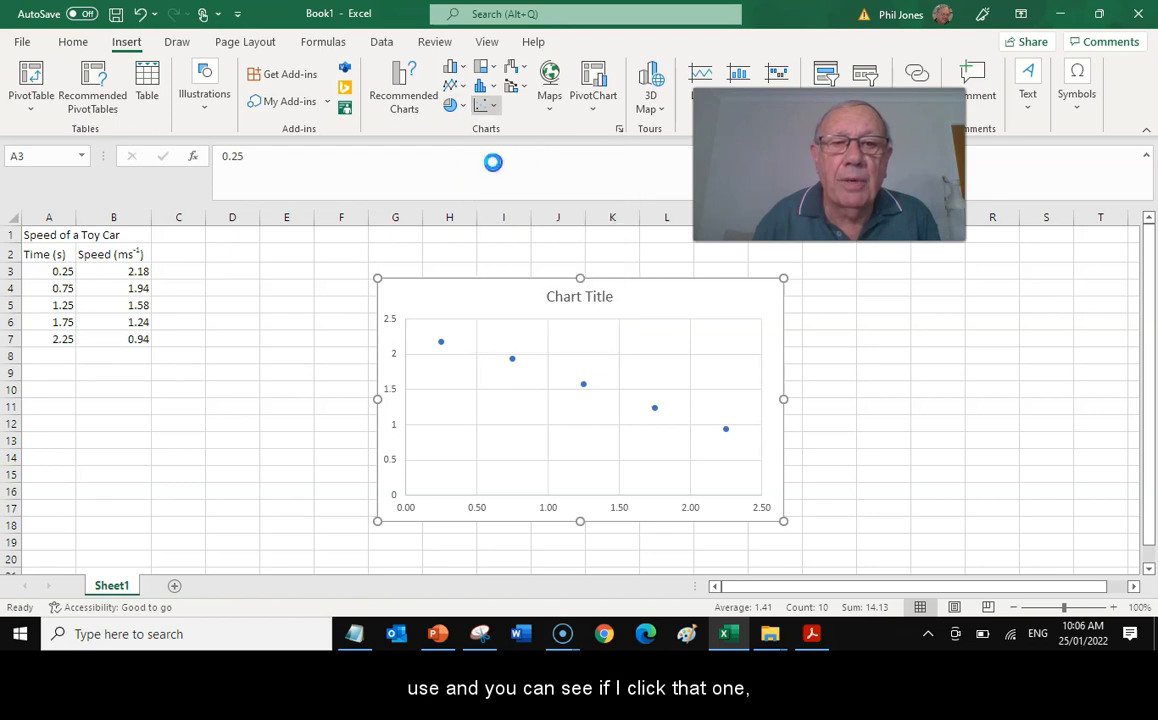
{"action": "left_click_drag", "start_coordinate": [485, 289], "coordinate": [306, 255]}
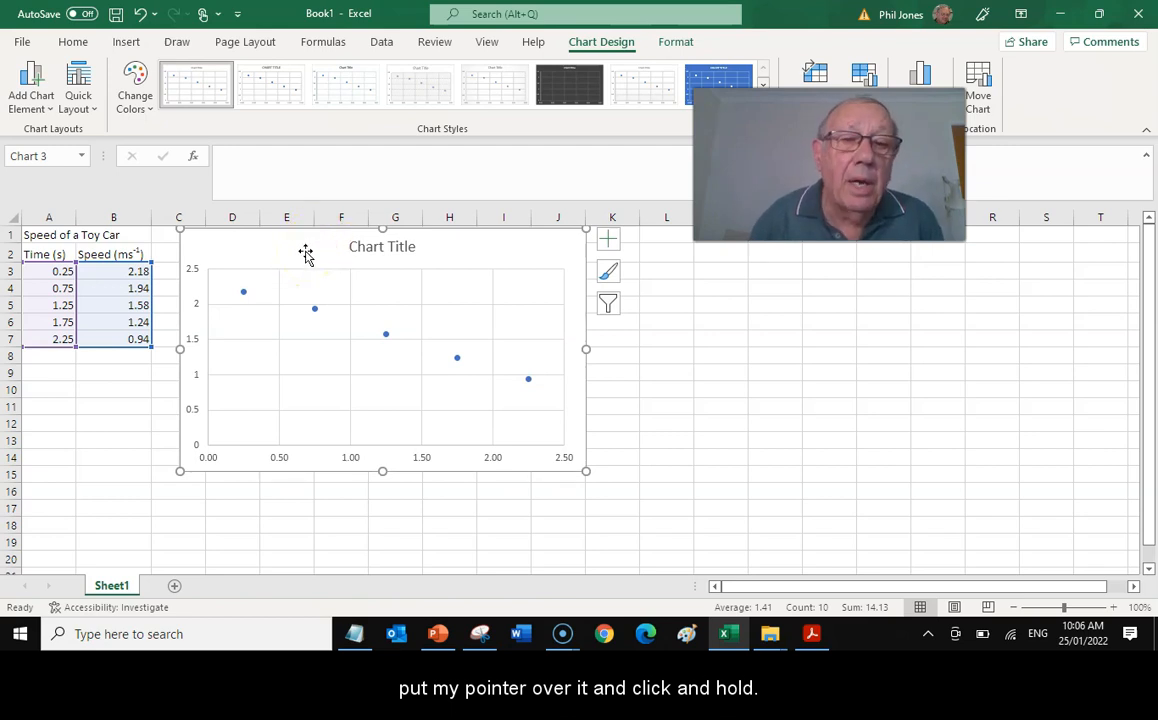
- Replace the chart's placeholder title with "Speed of a Toy Car" and deselect the chart
{"action": "left_click", "coordinate": [379, 249]}
{"action": "left_click_drag", "start_coordinate": [386, 245], "coordinate": [333, 243]}
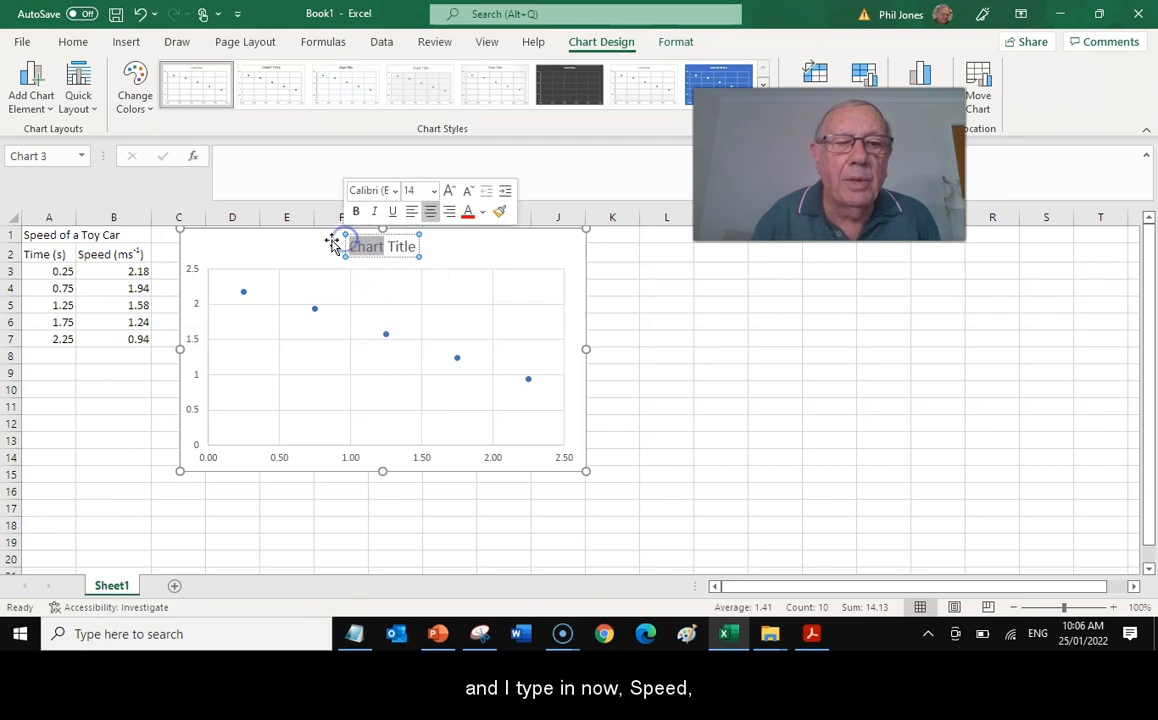
{"action": "type", "text": "See"}
{"action": "key", "text": "BackSpace"}
{"action": "key", "text": "BackSpace"}
{"action": "key", "text": "BackSpace"}
{"action": "type", "text": "Speed of a T"}
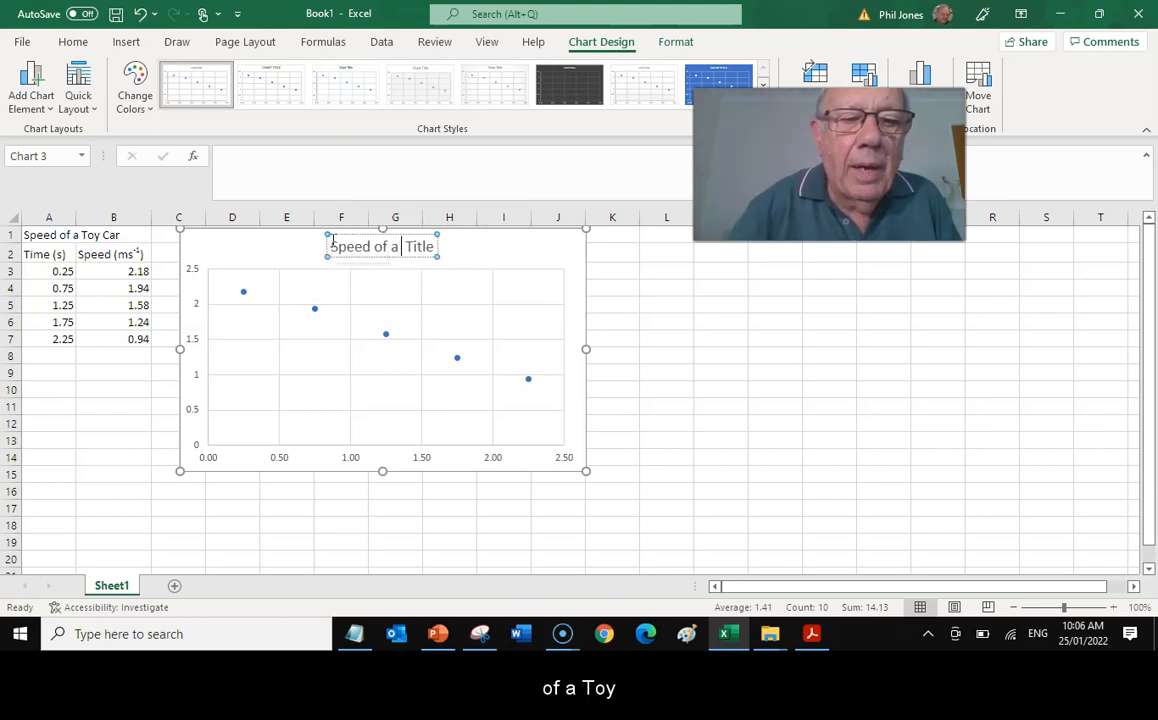
{"action": "type", "text": "oy "}
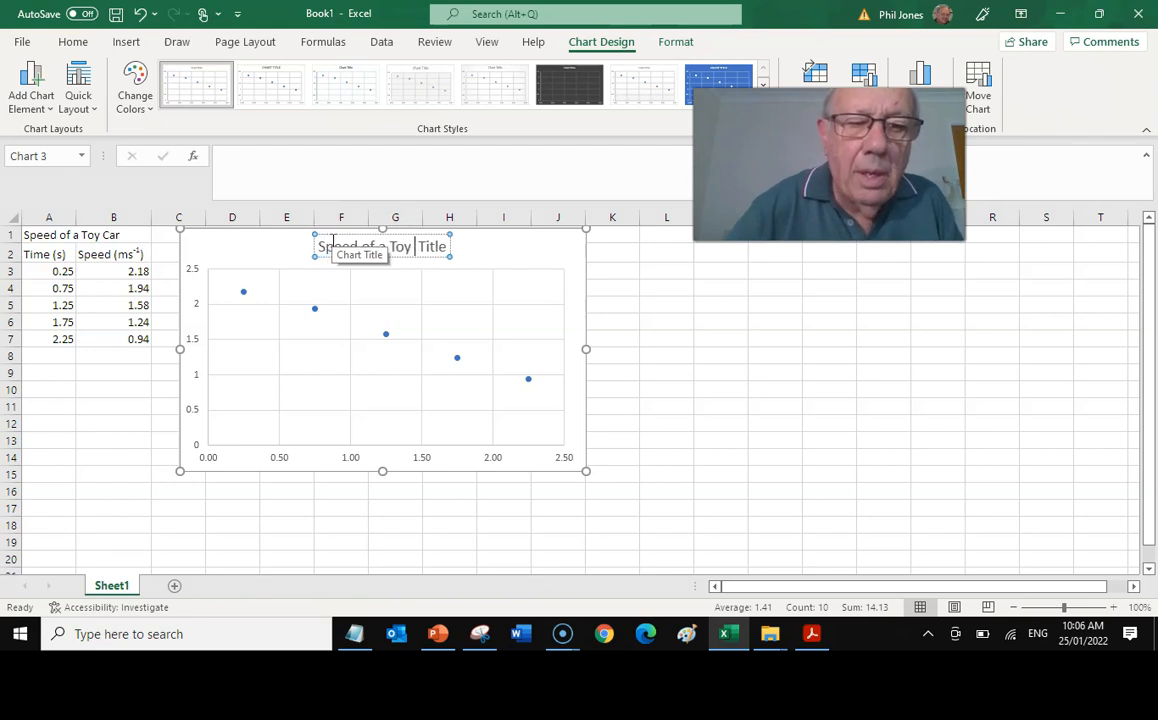
{"action": "type", "text": "Car"}
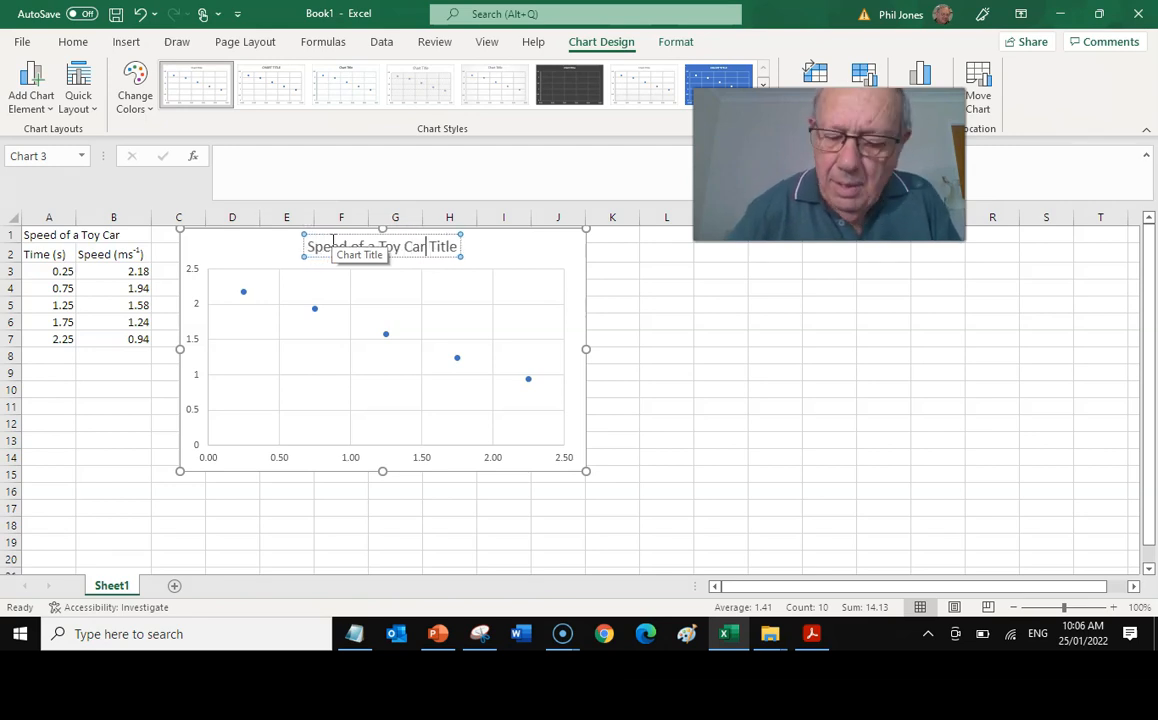
{"action": "key", "text": "Delete"}
{"action": "key", "text": "Delete"}
{"action": "key", "text": "Delete"}
{"action": "key", "text": "Delete"}
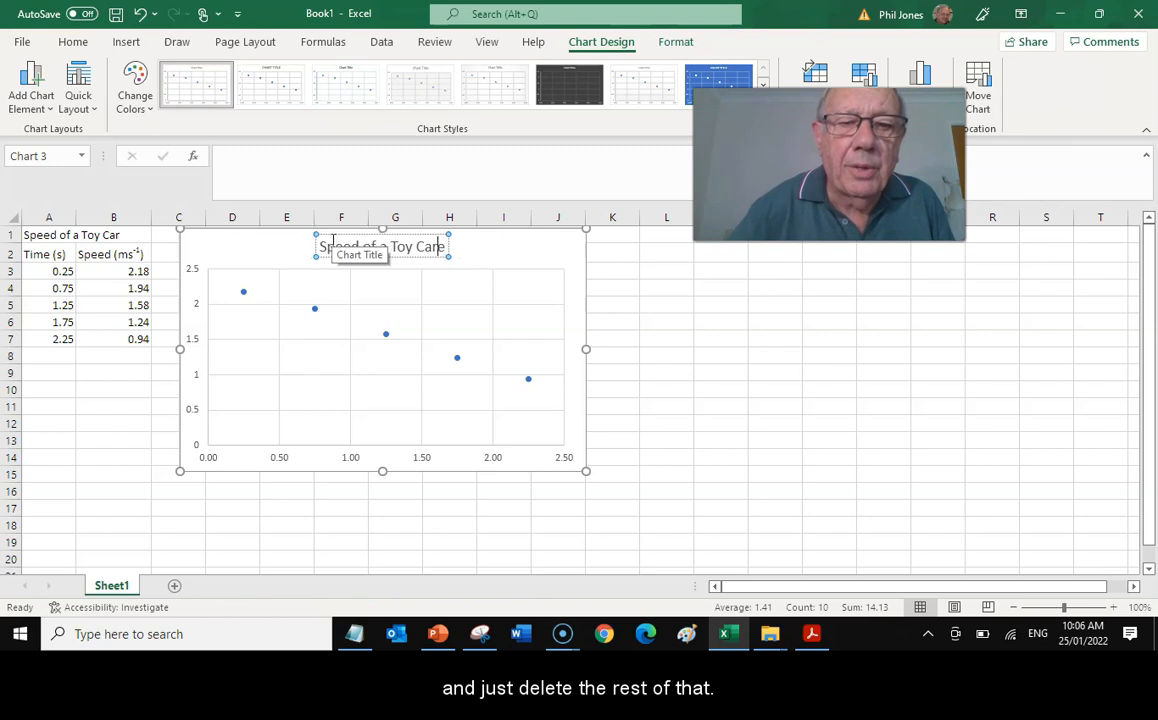
{"action": "key", "text": "Delete"}
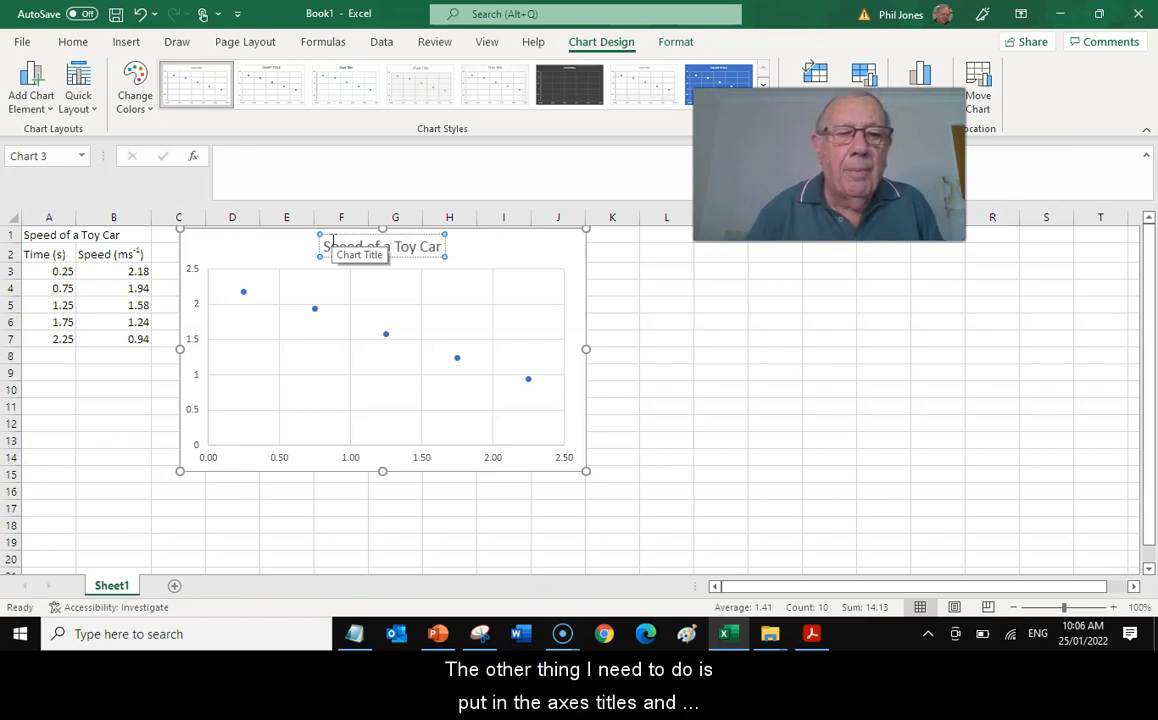
{"action": "key", "text": "Escape"}
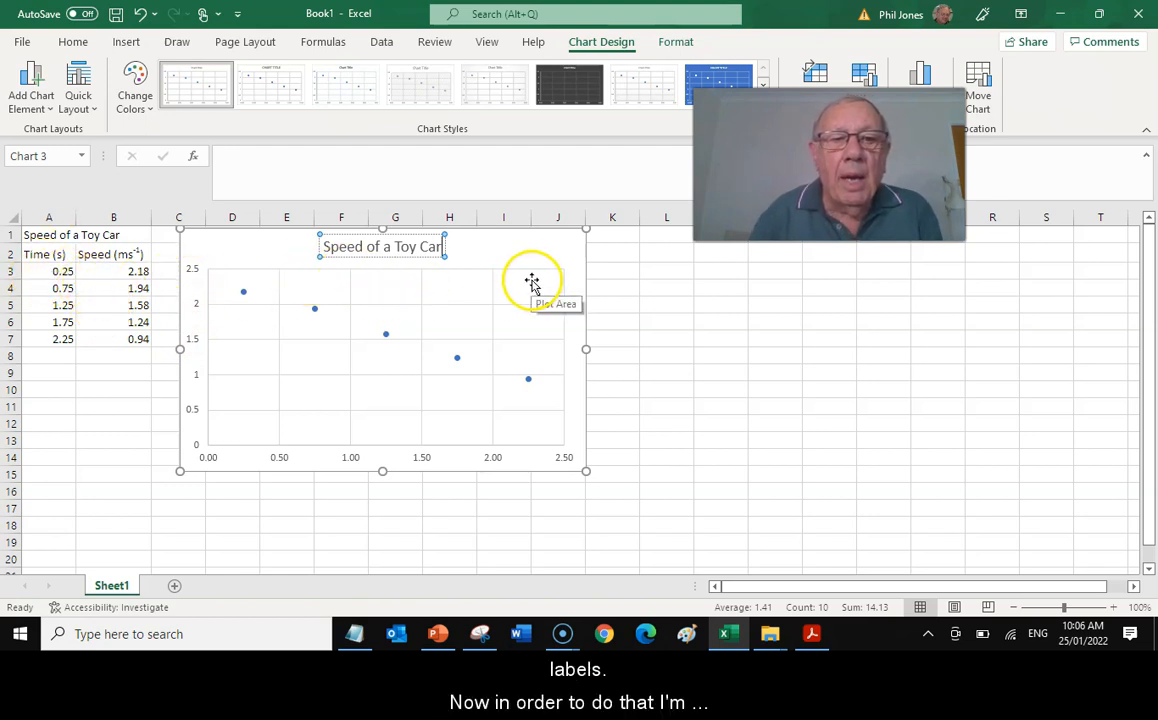
{"action": "left_click", "coordinate": [620, 251]}
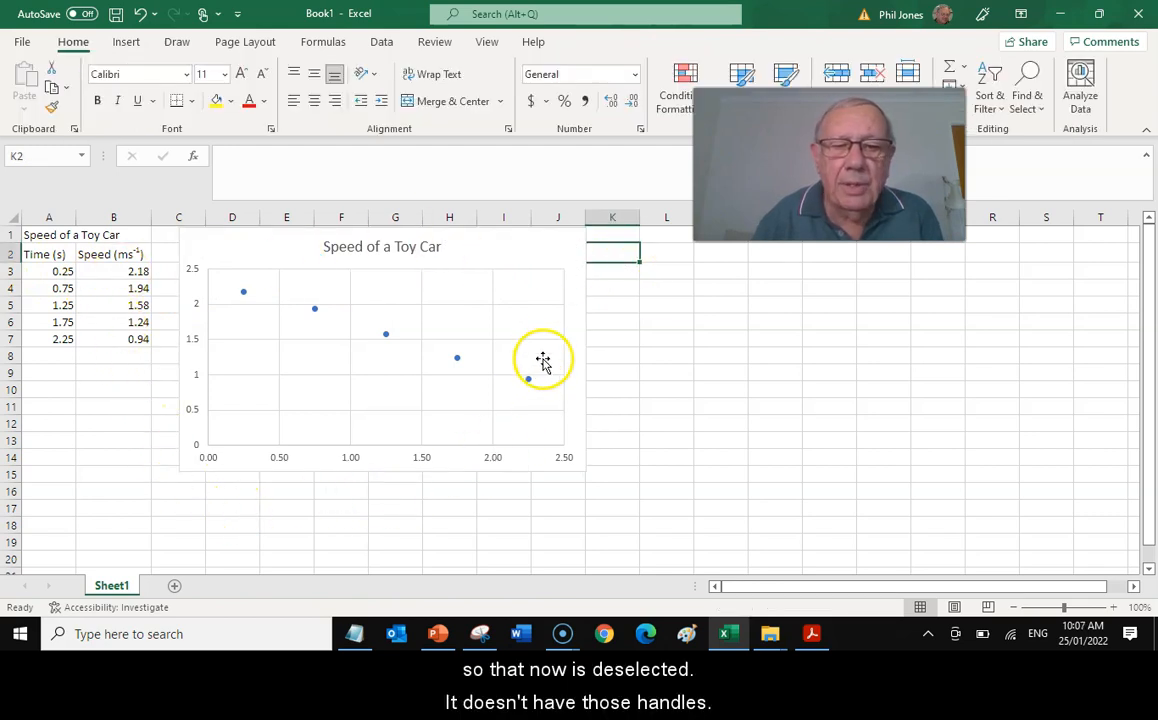
- Add horizontal and vertical axis titles to the toy car scatter chart
{"action": "left_click", "coordinate": [523, 258]}
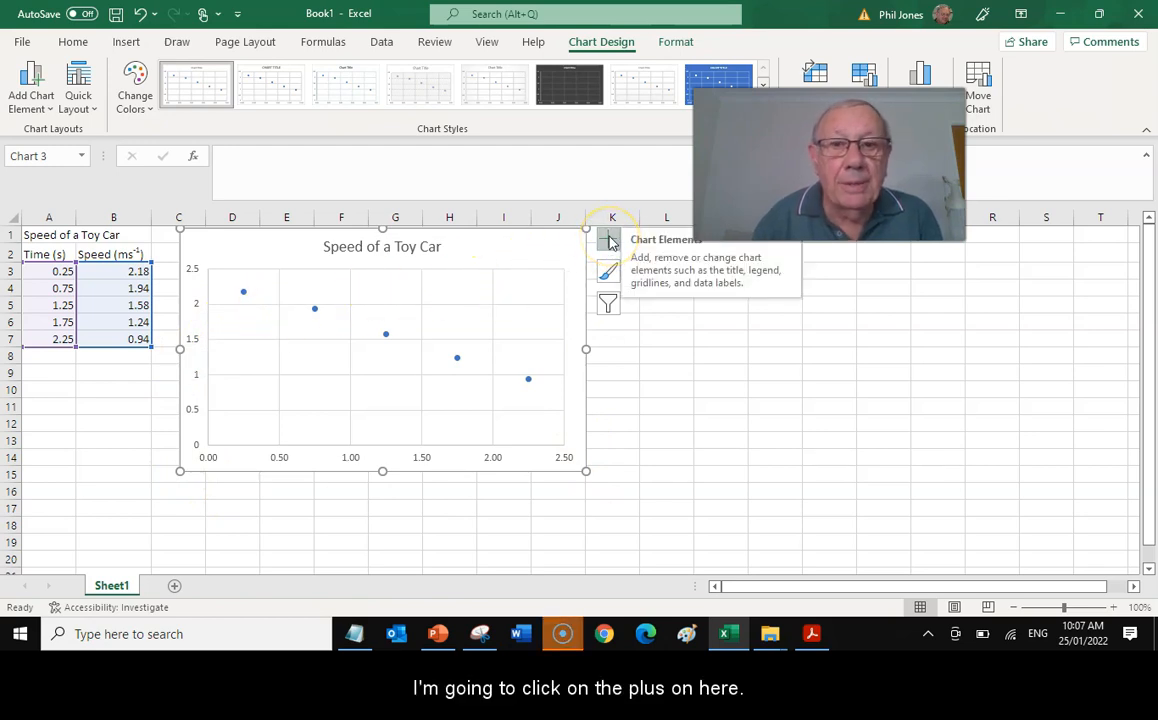
{"action": "left_click", "coordinate": [612, 240]}
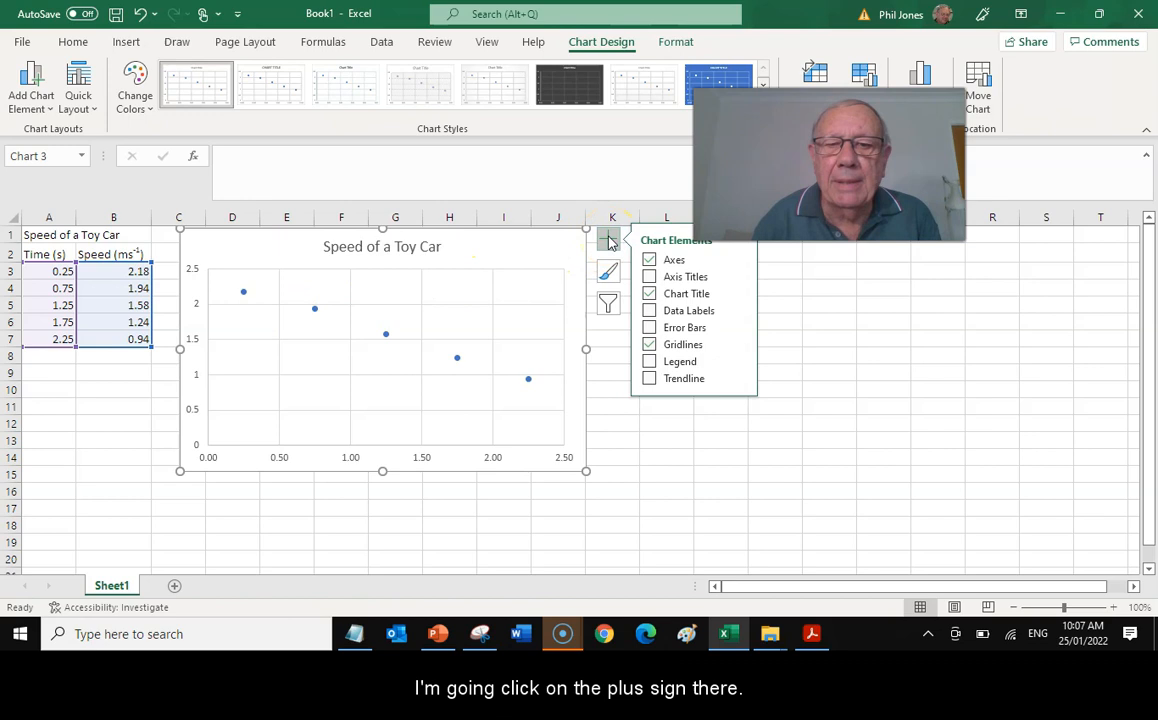
{"action": "left_click", "coordinate": [649, 277]}
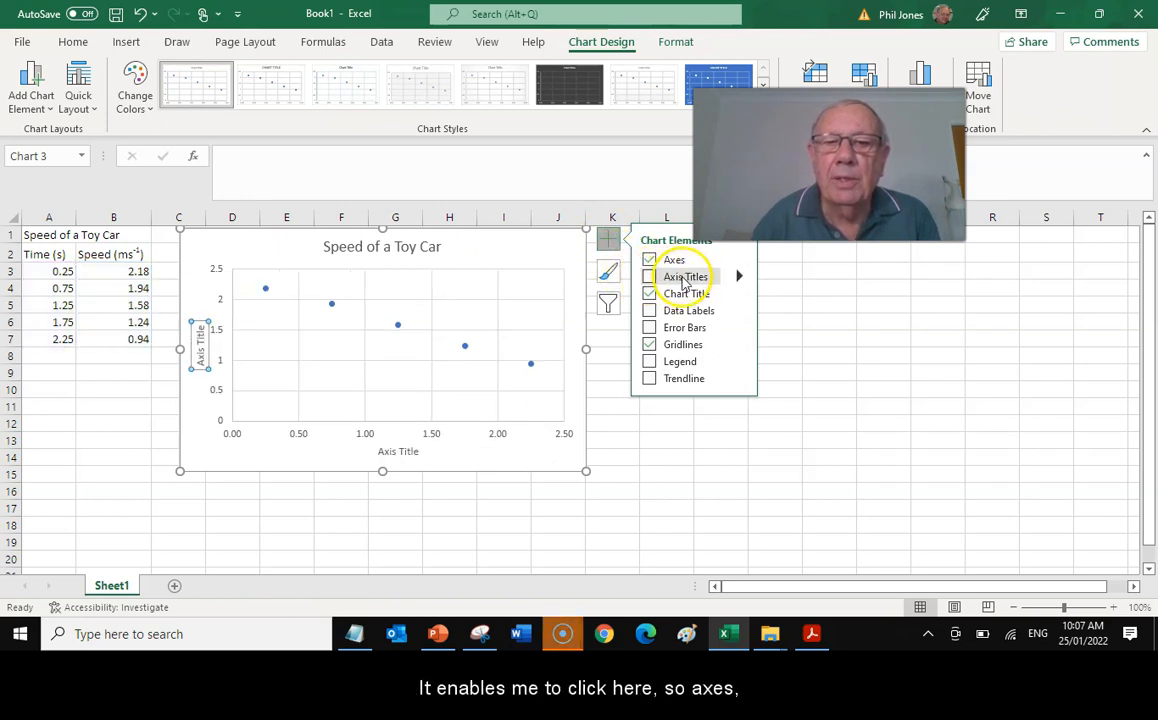
{"action": "left_click", "coordinate": [648, 278]}
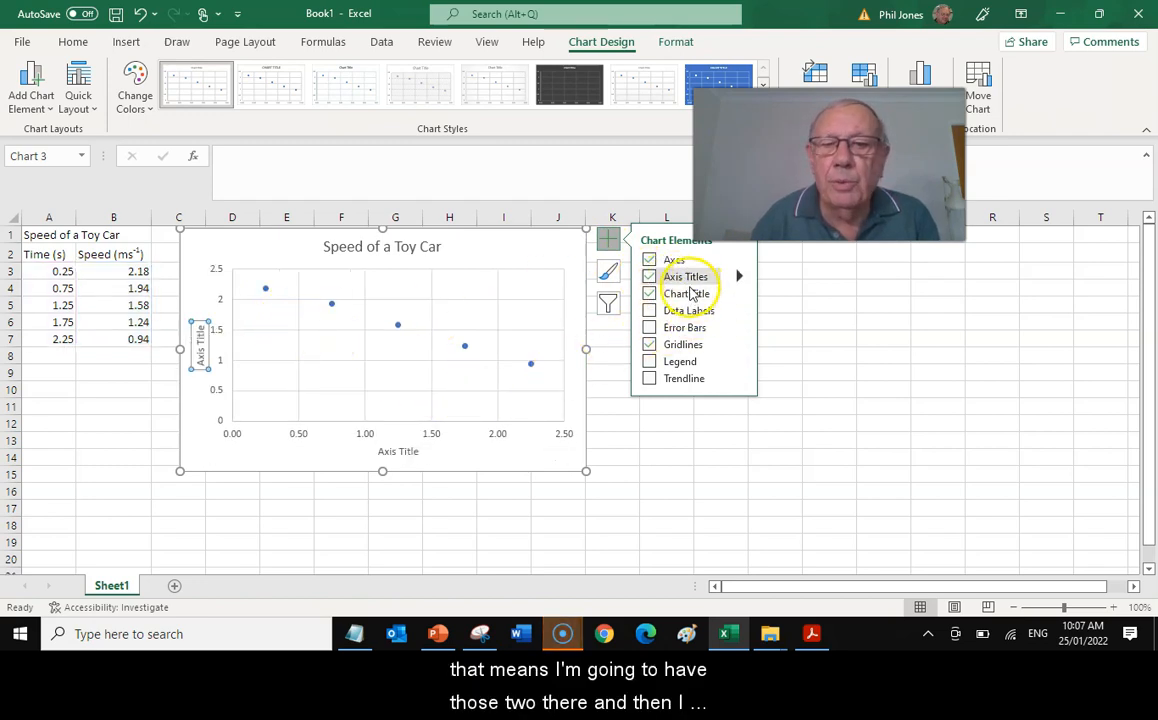
- Replace the horizontal axis title's placeholder text with "Time (s)"
{"action": "left_click", "coordinate": [405, 452]}
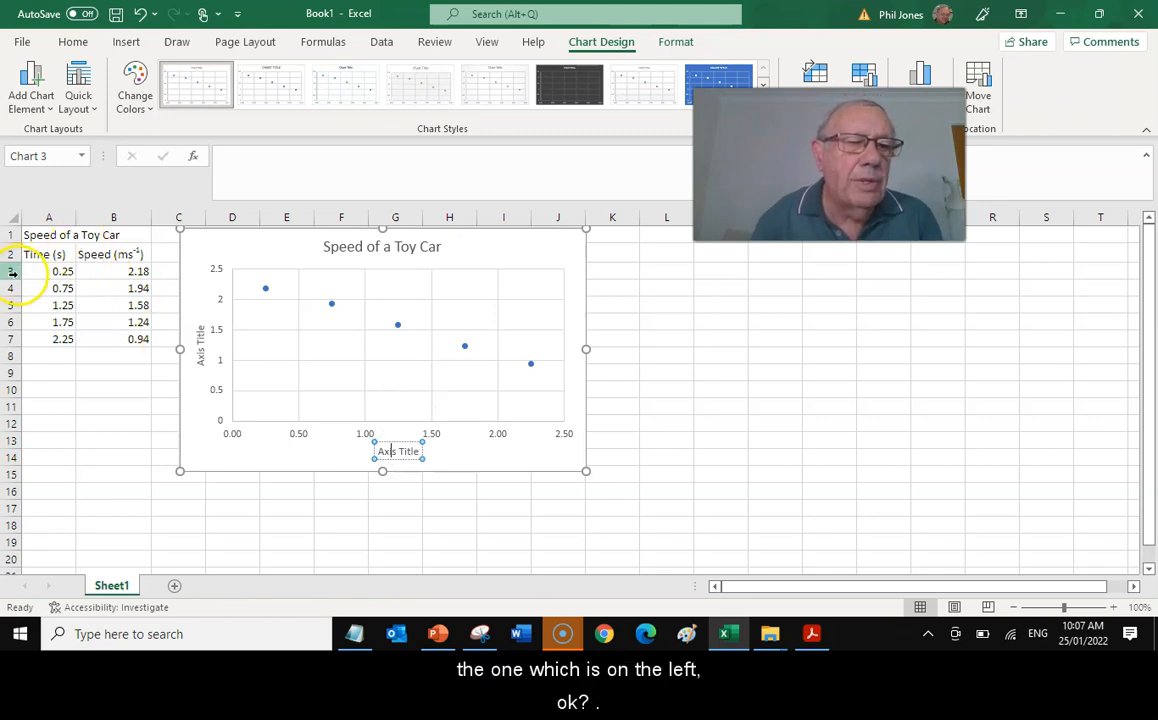
{"action": "left_click", "coordinate": [404, 452]}
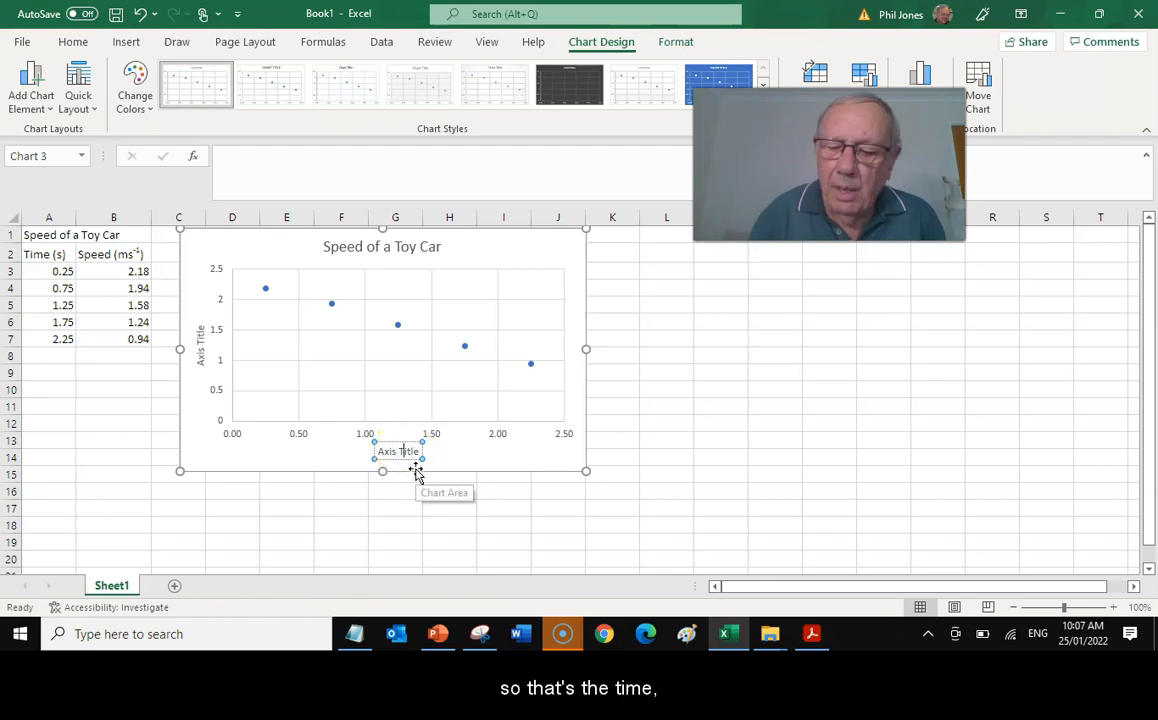
{"action": "key", "text": "BackSpace"}
{"action": "key", "text": "BackSpace"}
{"action": "key", "text": "BackSpace"}
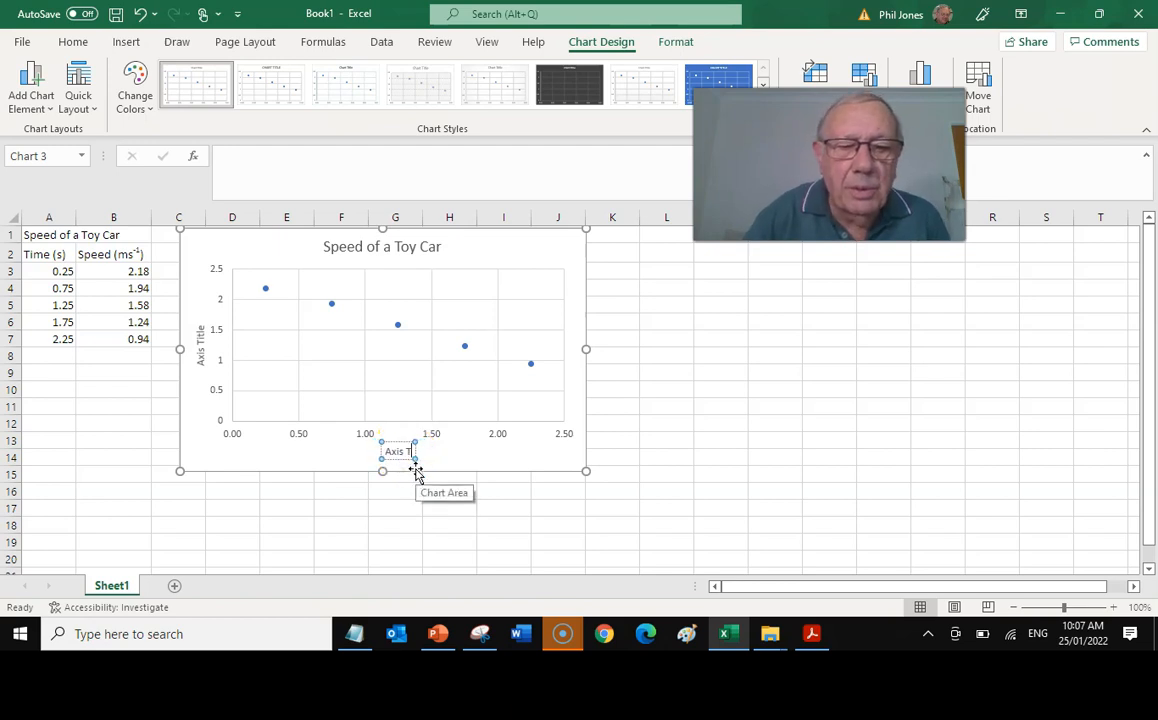
{"action": "key", "text": "BackSpace"}
{"action": "key", "text": "BackSpace"}
{"action": "key", "text": "BackSpace"}
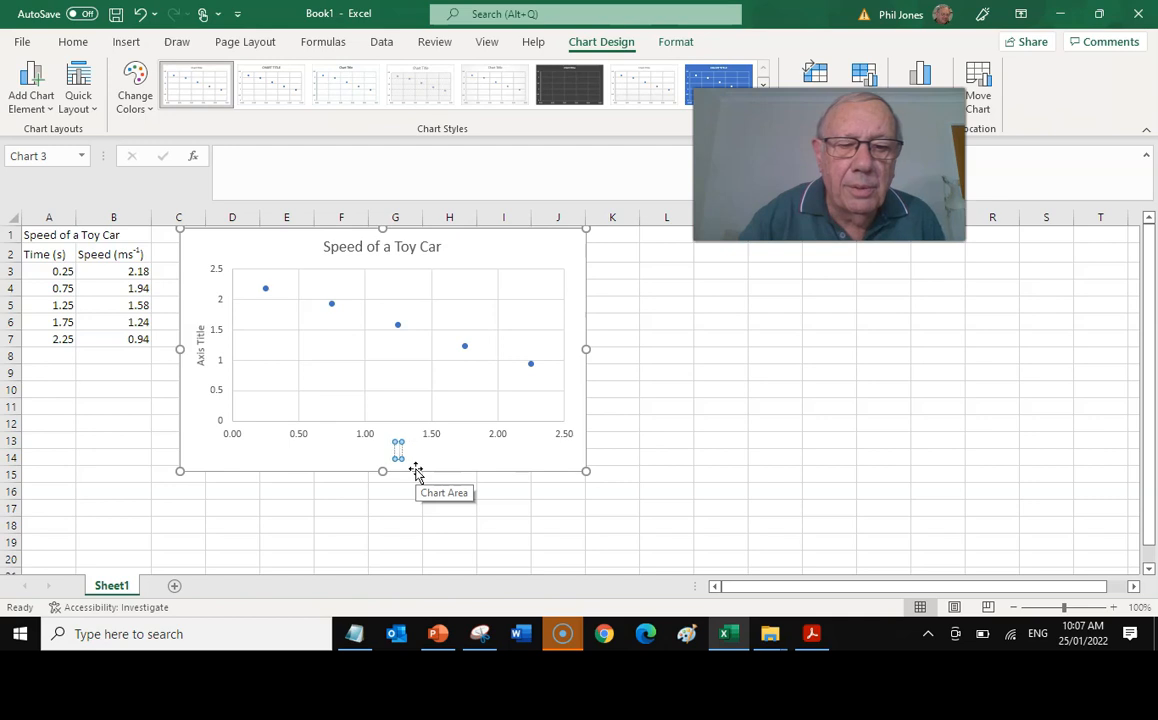
{"action": "left_click", "coordinate": [273, 443]}
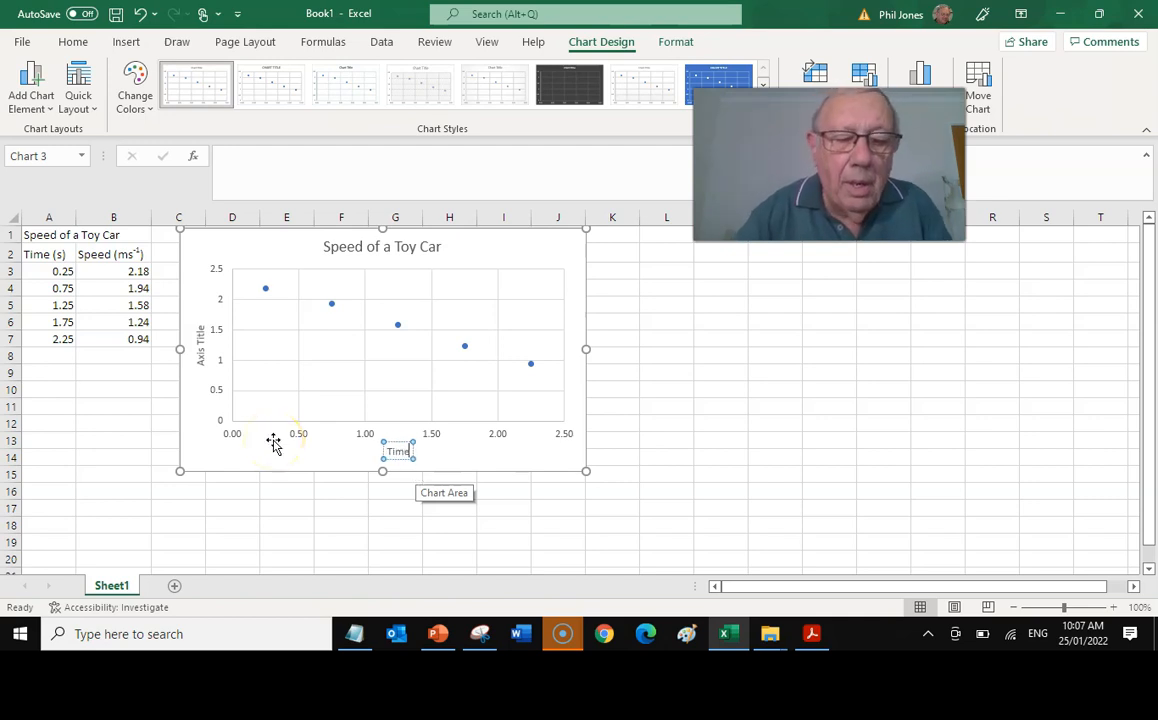
{"action": "type", "text": "(s"}
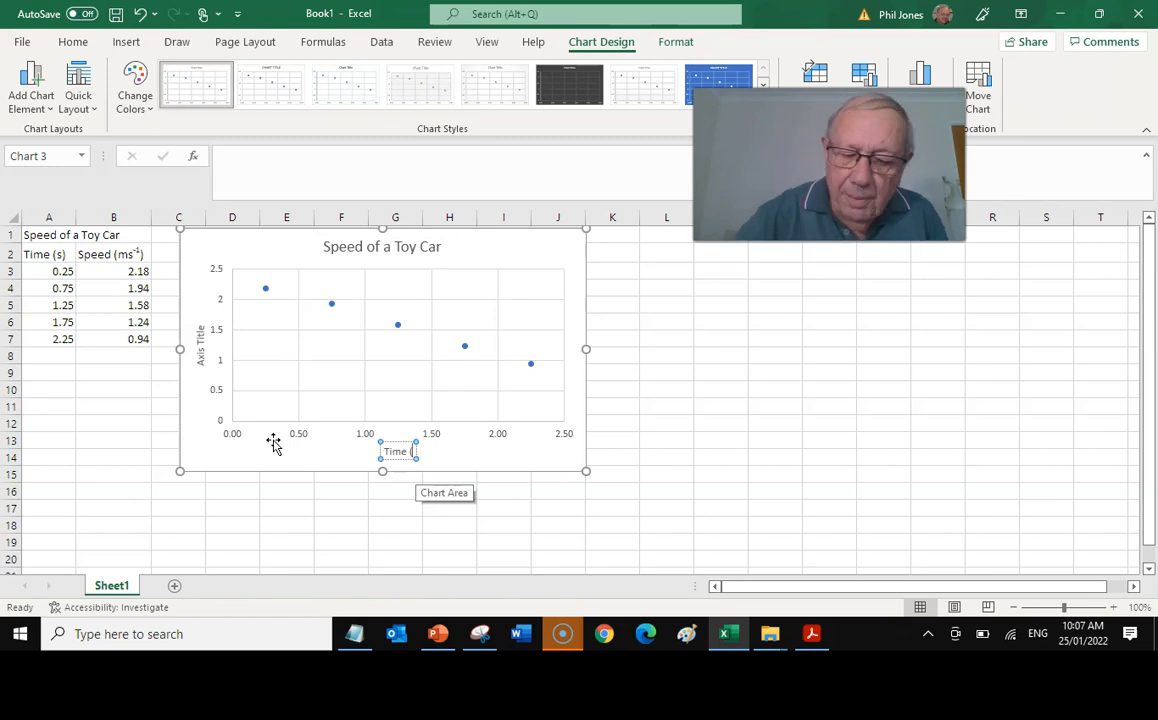
{"action": "type", "text": ")"}
- Turn the chart's primary horizontal axis title off and back on
{"action": "left_click", "coordinate": [203, 340]}
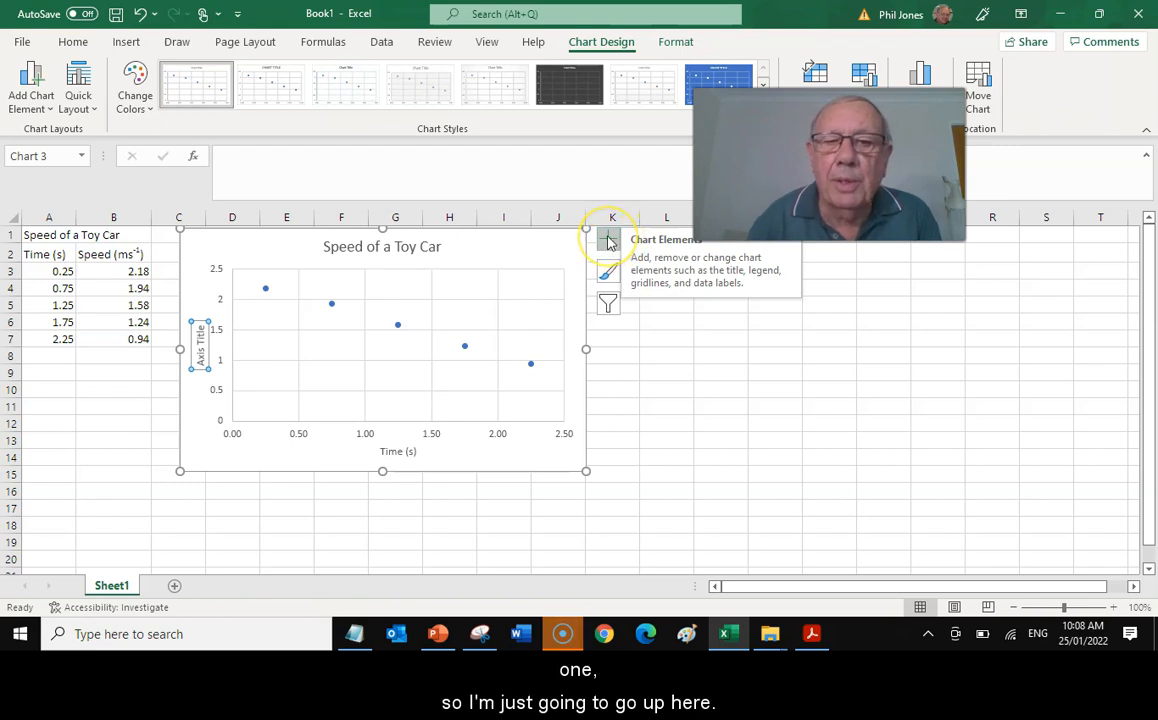
{"action": "left_click", "coordinate": [608, 242]}
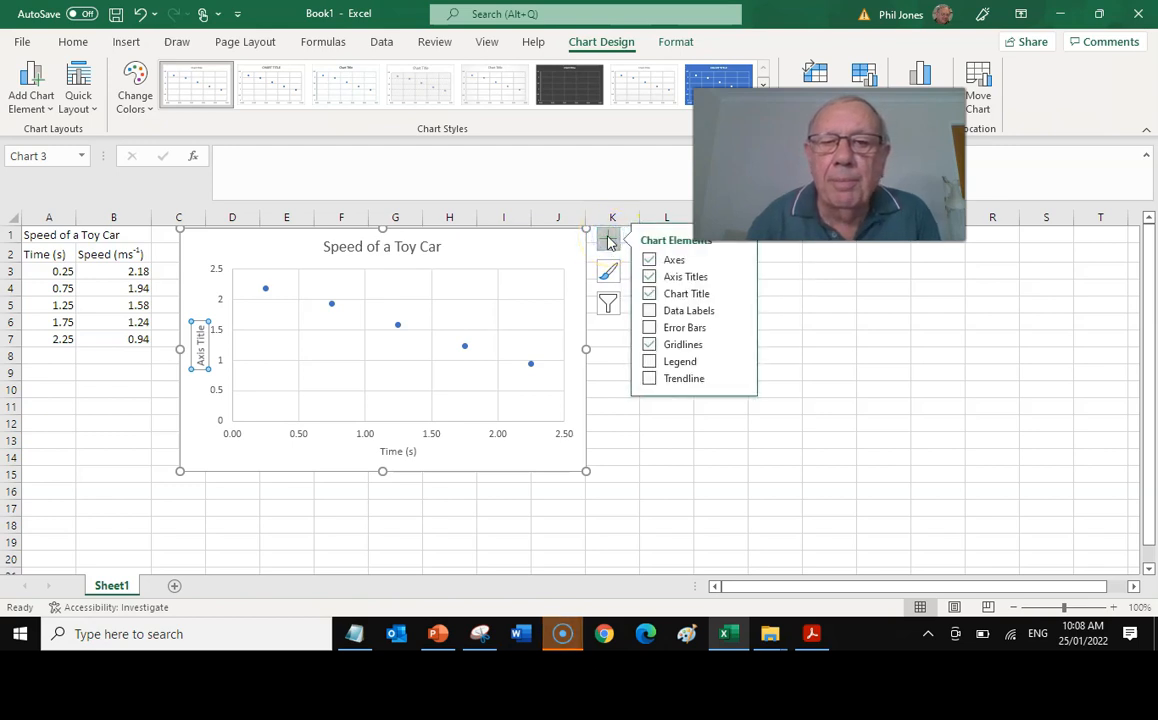
{"action": "mouse_move", "coordinate": [680, 279]}
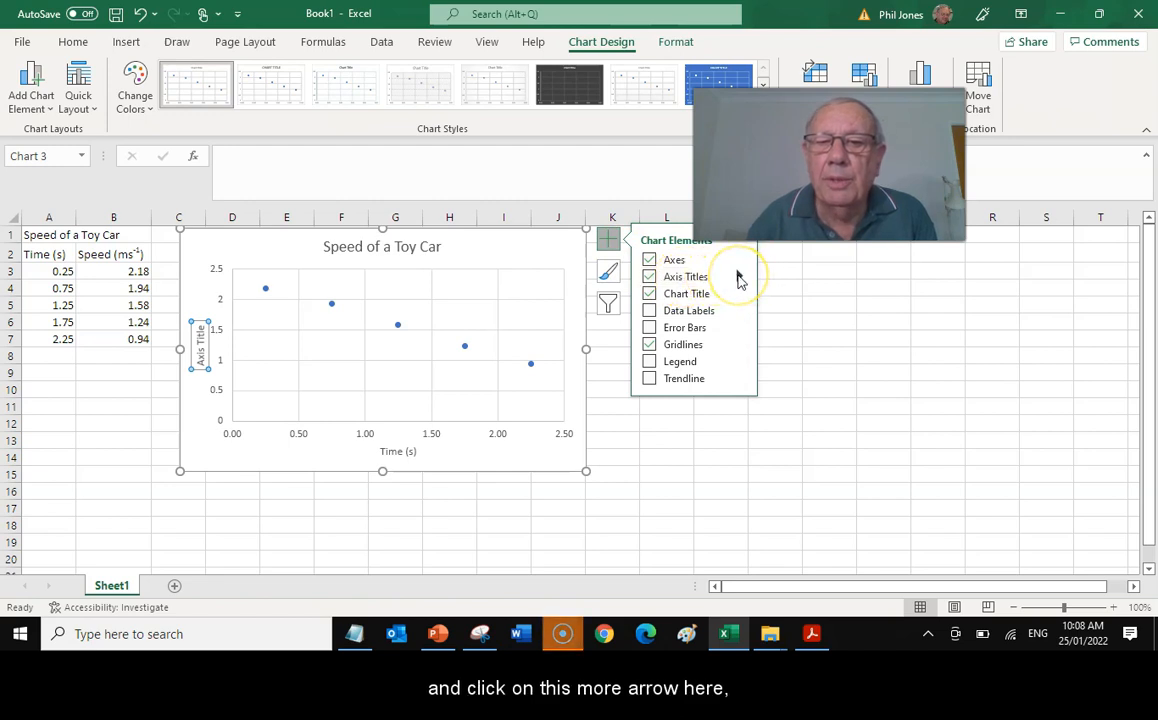
{"action": "left_click", "coordinate": [738, 276]}
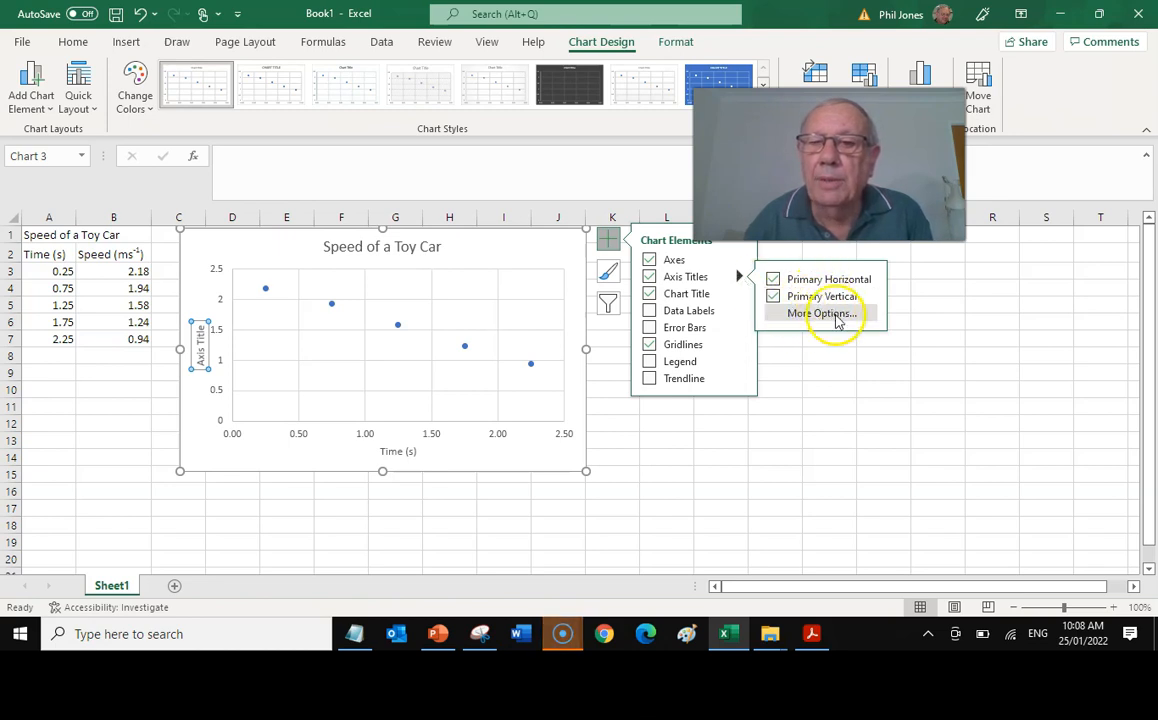
{"action": "left_click", "coordinate": [774, 281]}
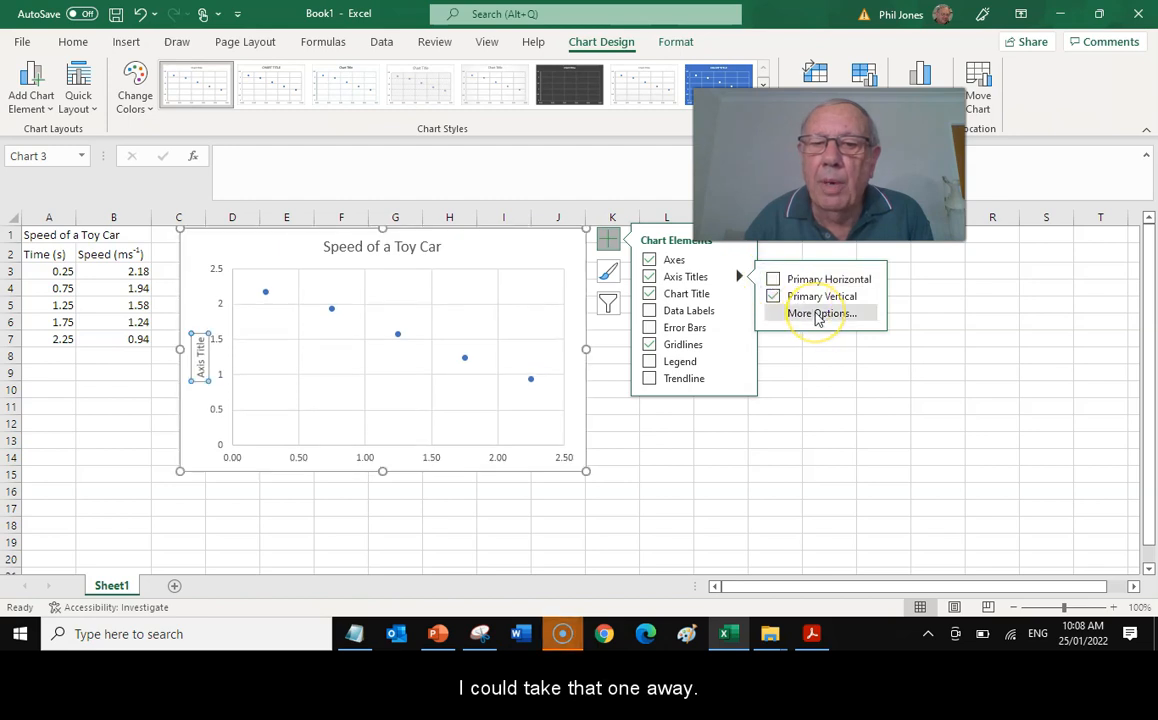
{"action": "left_click", "coordinate": [773, 280]}
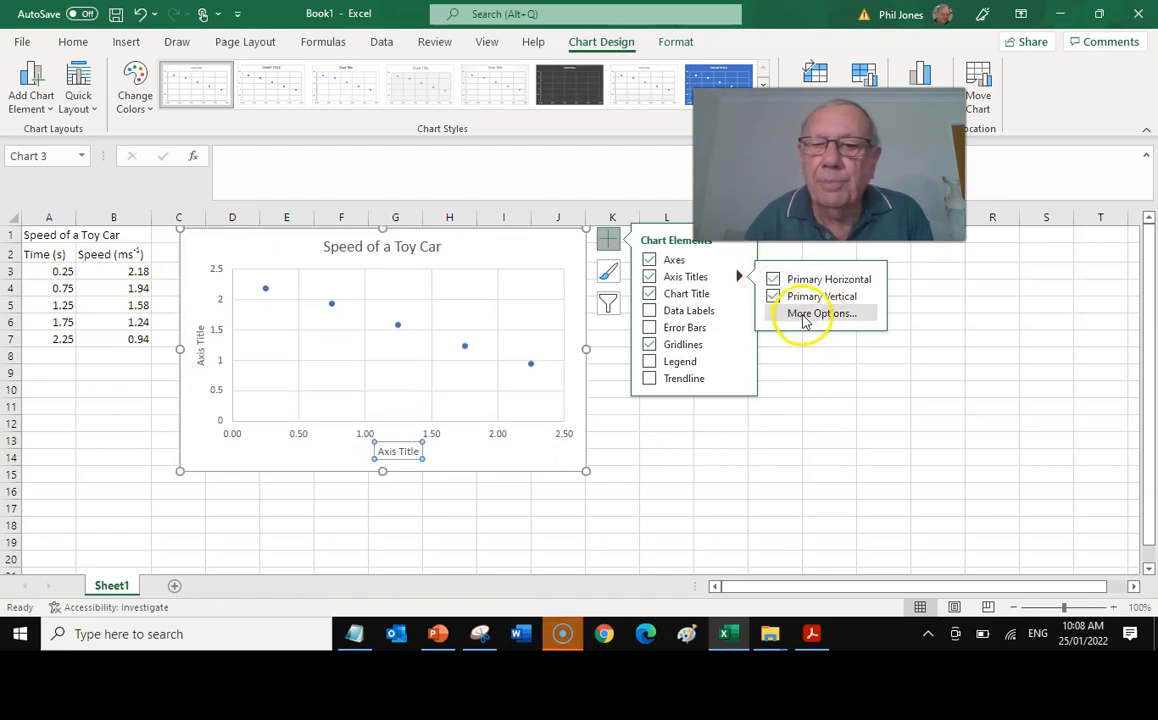
- Rotate the vertical axis title to read horizontally by setting its custom text angle to 0°
{"action": "left_click", "coordinate": [805, 316]}
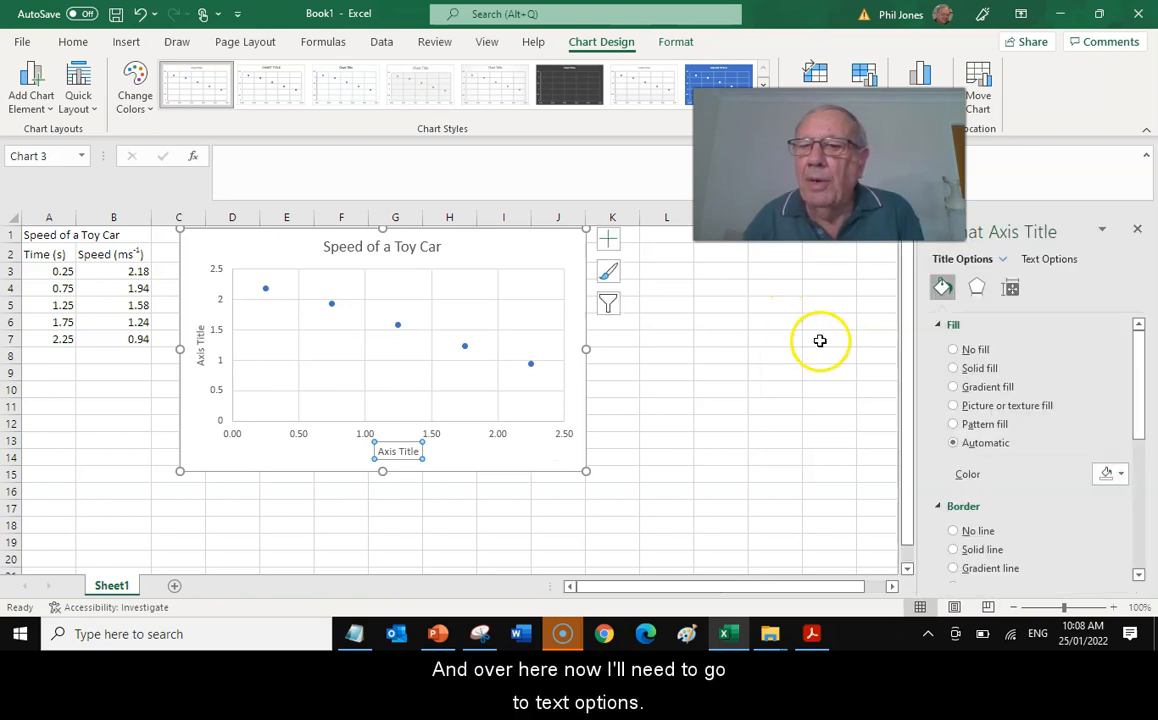
{"action": "left_click", "coordinate": [1047, 260]}
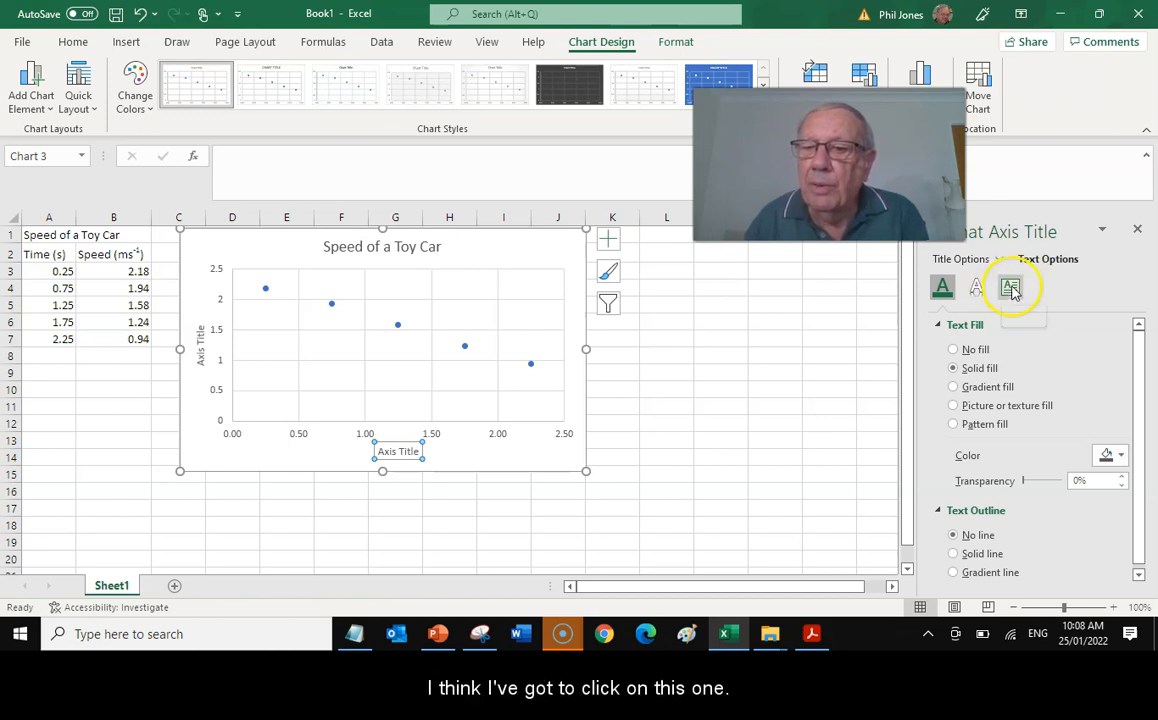
{"action": "left_click", "coordinate": [1010, 288]}
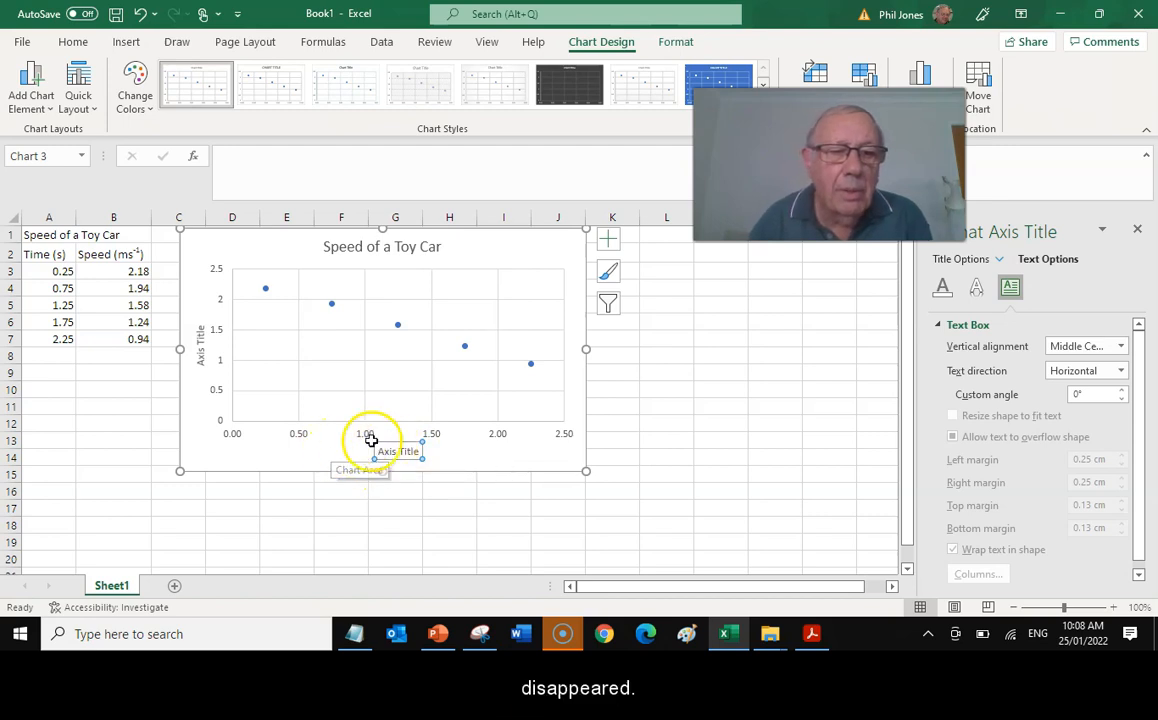
{"action": "left_click", "coordinate": [199, 343]}
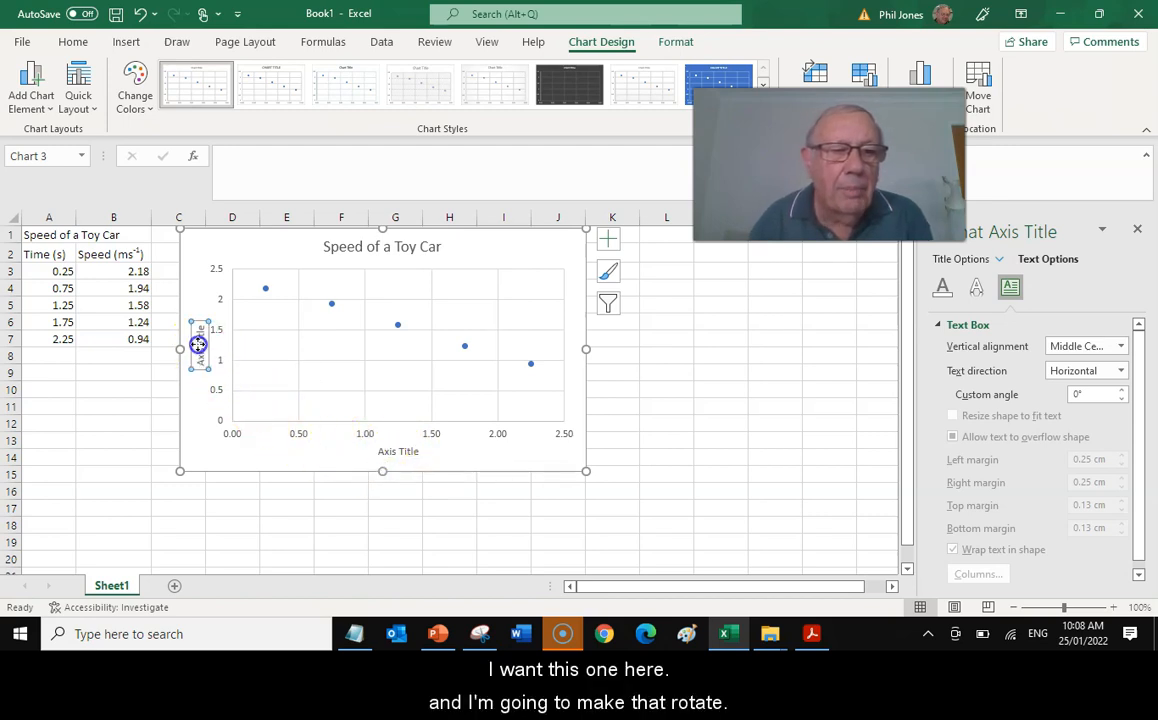
{"action": "left_click", "coordinate": [1120, 371]}
{"action": "left_click", "coordinate": [1077, 400]}
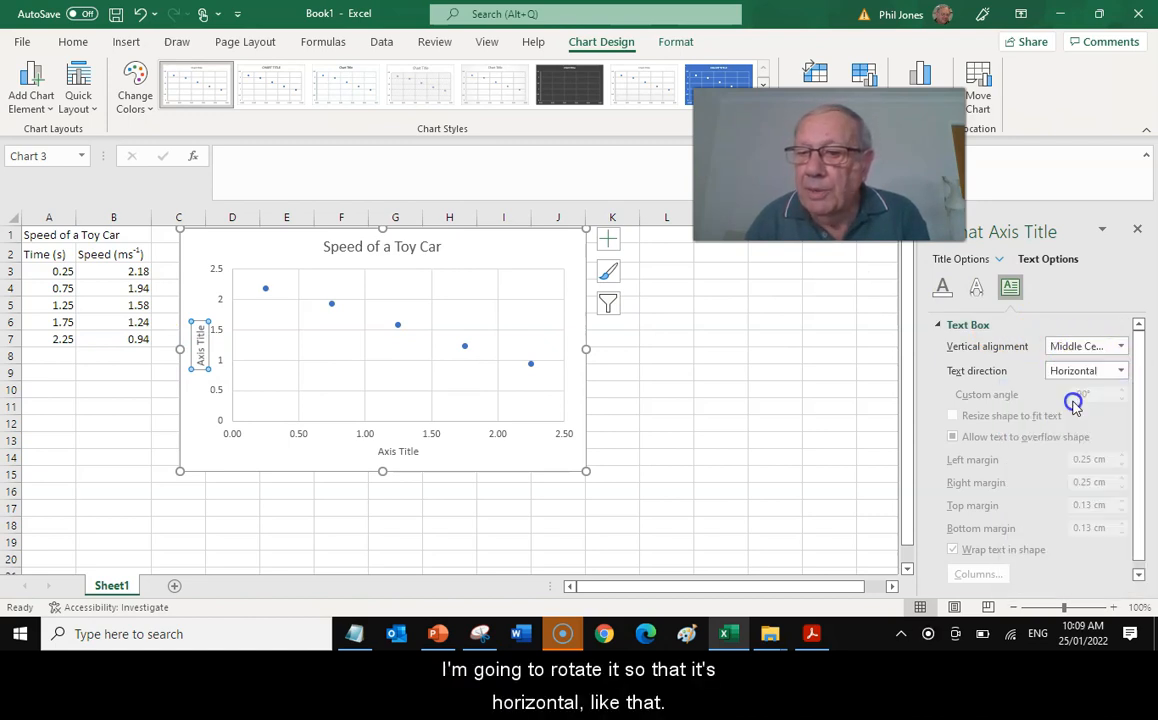
- Replace the vertical axis title's placeholder text with "Speed (ms-1)"
{"action": "left_click", "coordinate": [216, 343]}
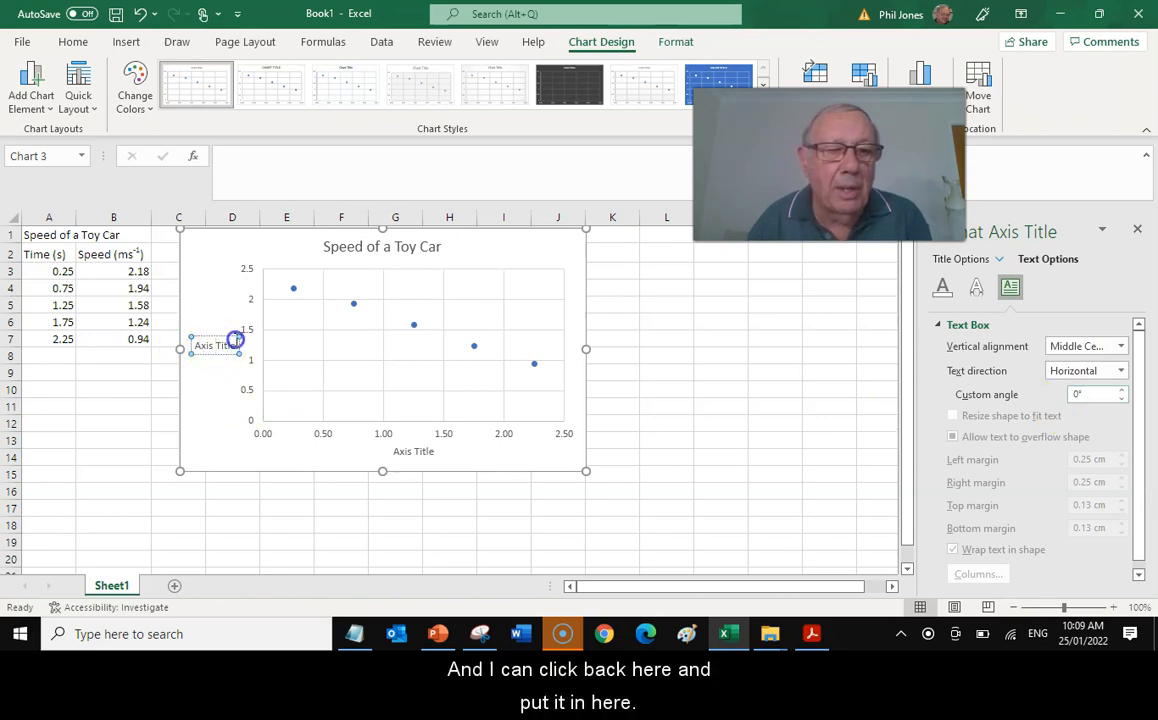
{"action": "left_click_drag", "start_coordinate": [209, 348], "coordinate": [184, 350]}
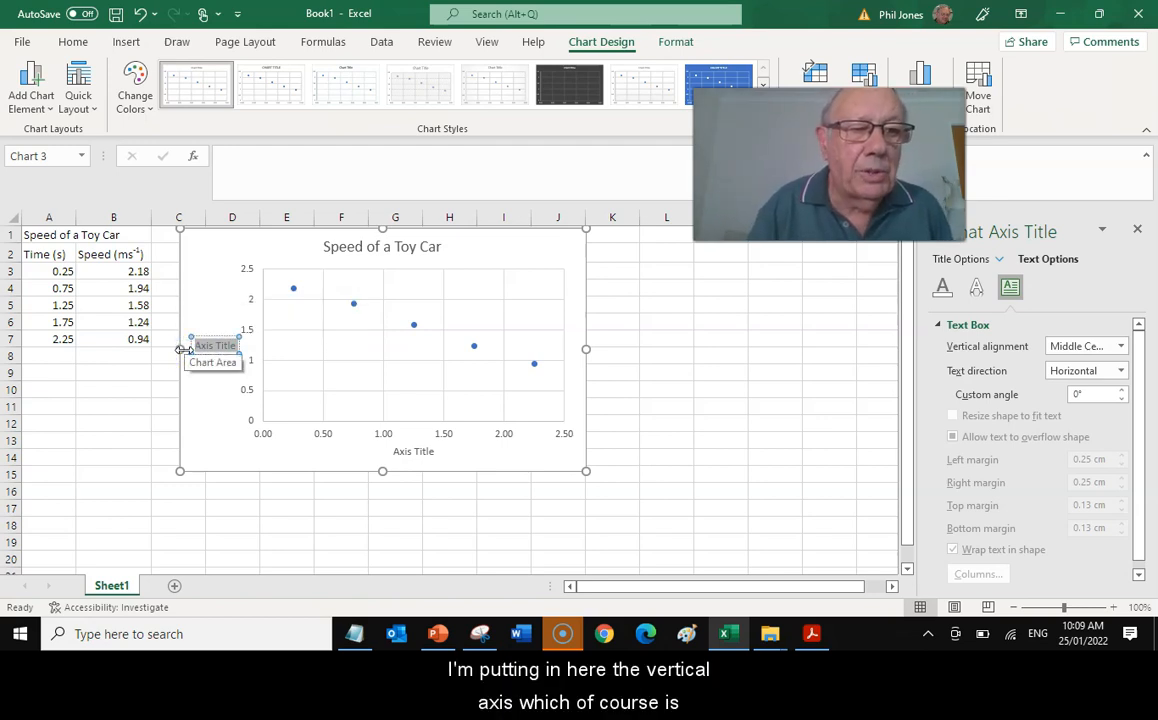
{"action": "type", "text": "Speed"}
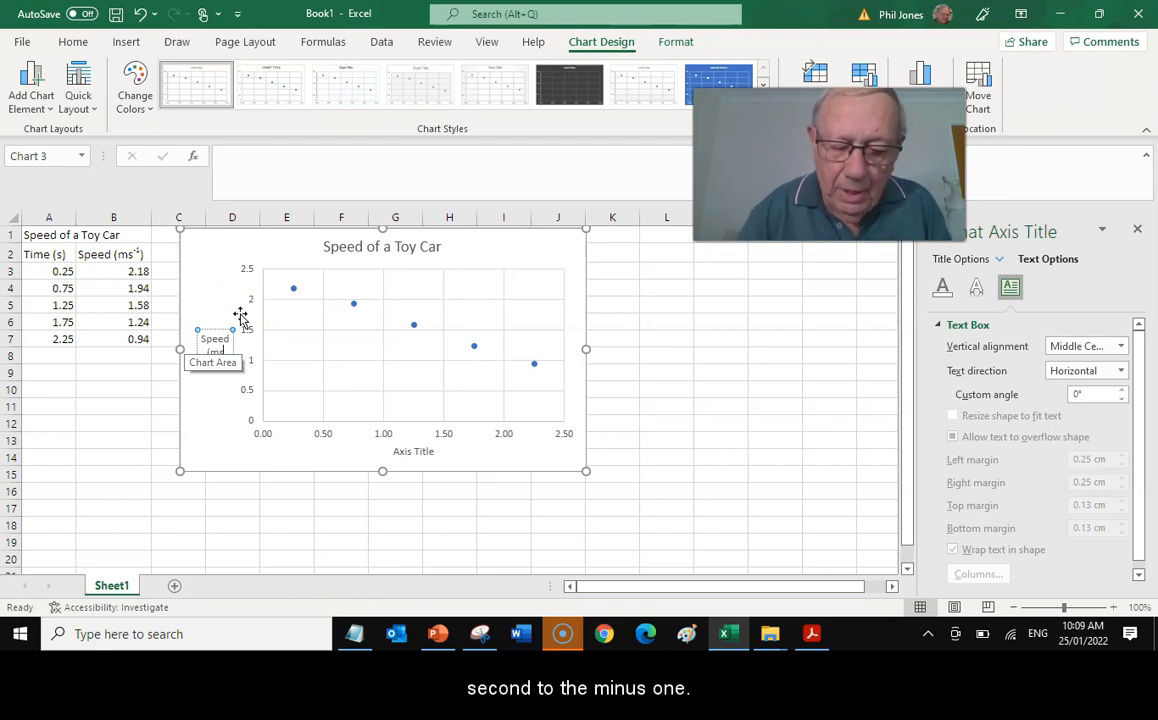
{"action": "type", "text": "(ms-1"}
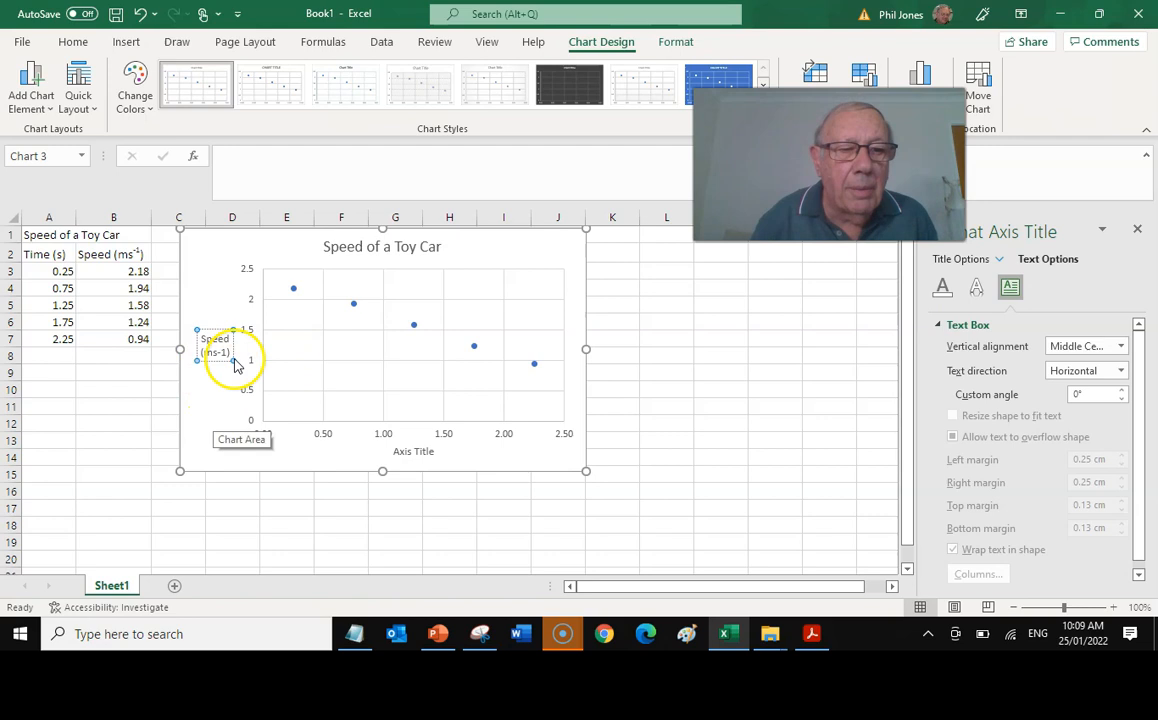
- Format the "-1" in the vertical axis title as superscript
{"action": "left_click", "coordinate": [224, 350]}
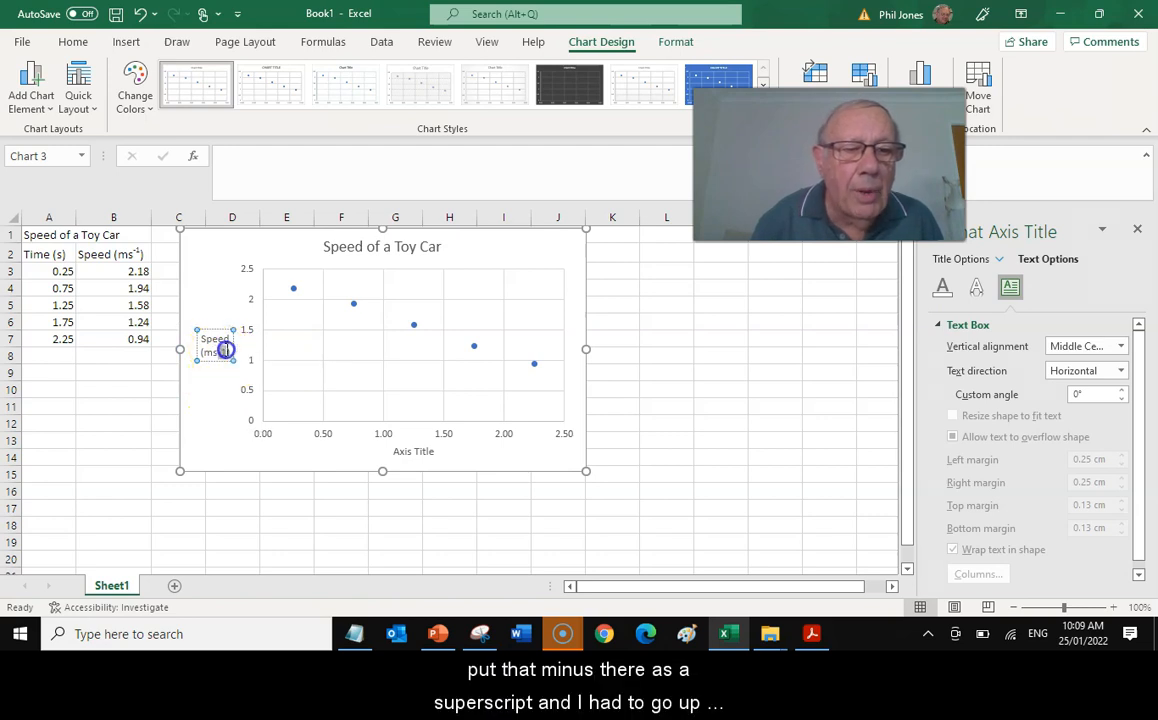
{"action": "left_click_drag", "start_coordinate": [224, 350], "coordinate": [217, 351]}
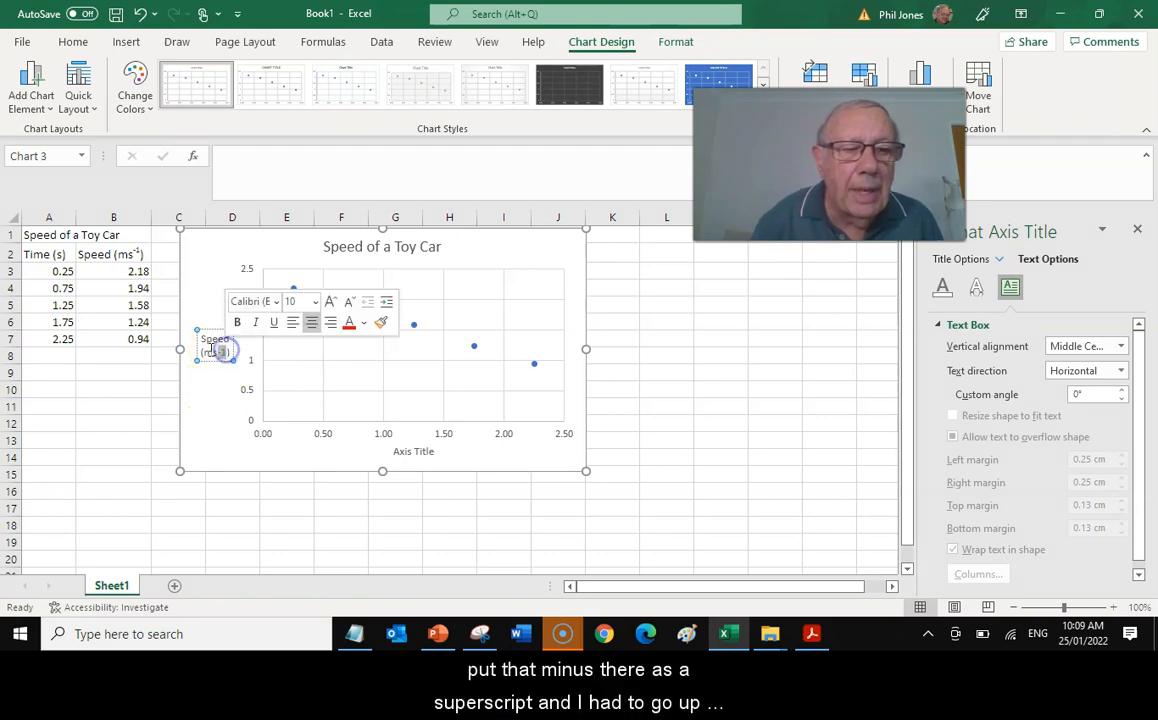
{"action": "left_click", "coordinate": [73, 41]}
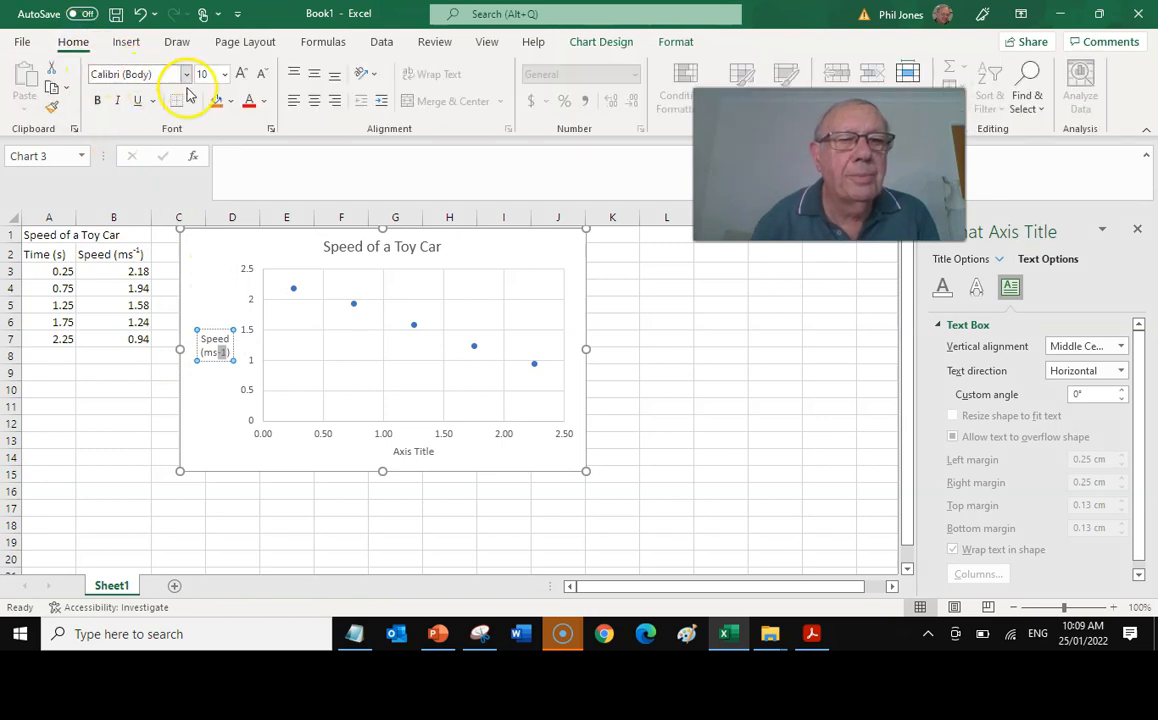
{"action": "left_click", "coordinate": [271, 130]}
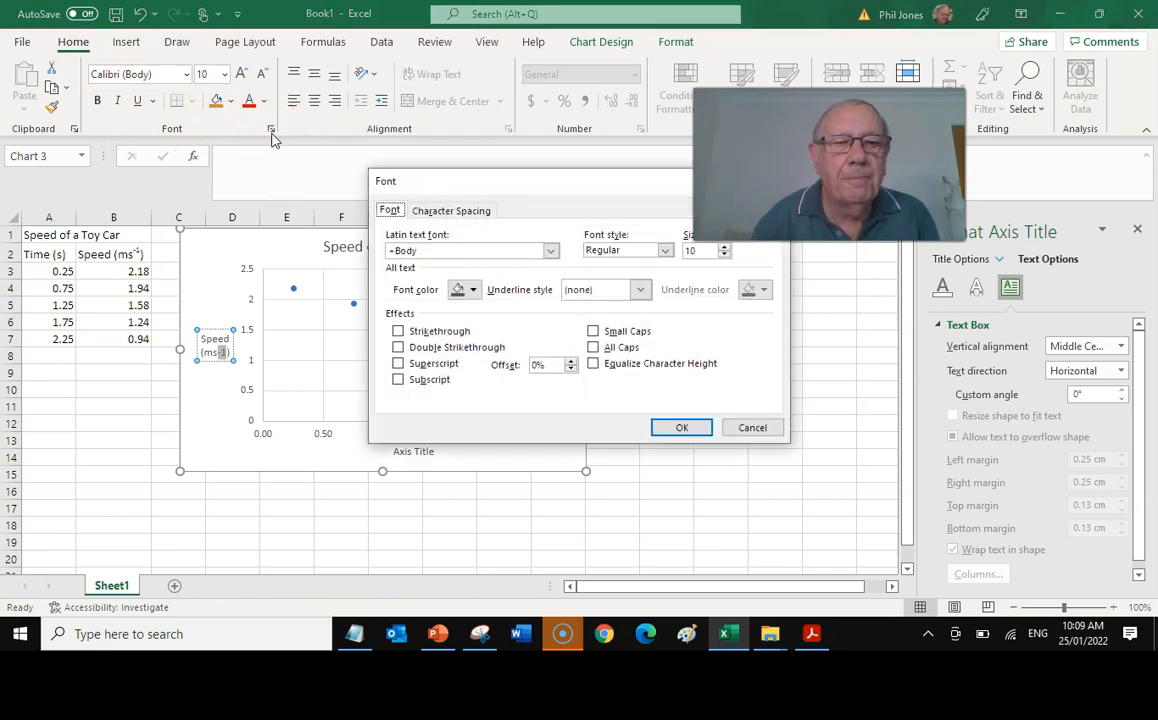
{"action": "left_click", "coordinate": [399, 365]}
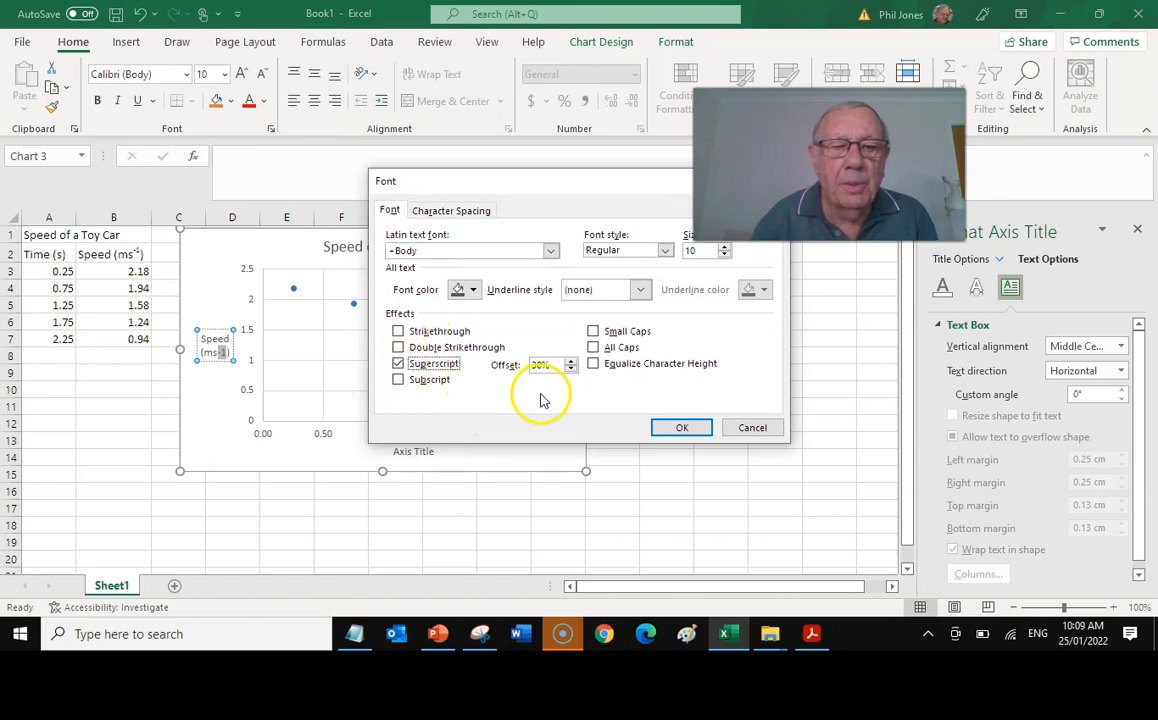
{"action": "left_click", "coordinate": [678, 428]}
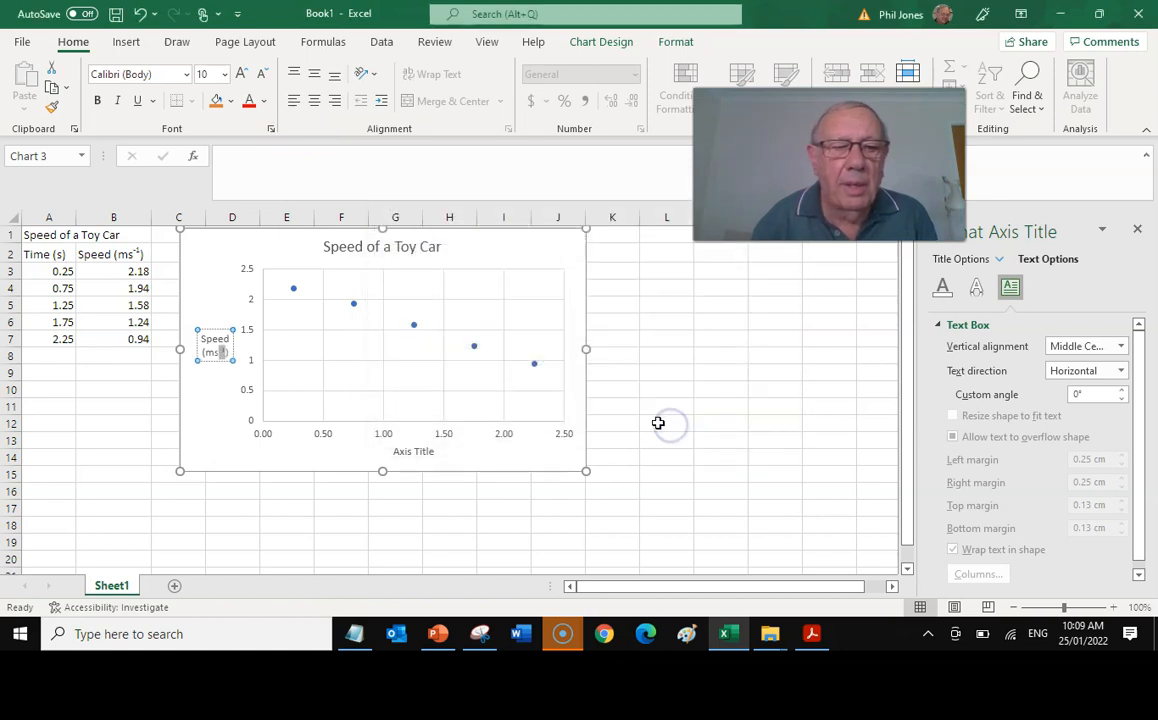
- Enter "Time (s)" in the horizontal axis title, finish editing it and select the whole chart
{"action": "left_click", "coordinate": [411, 453]}
{"action": "left_click", "coordinate": [404, 448]}
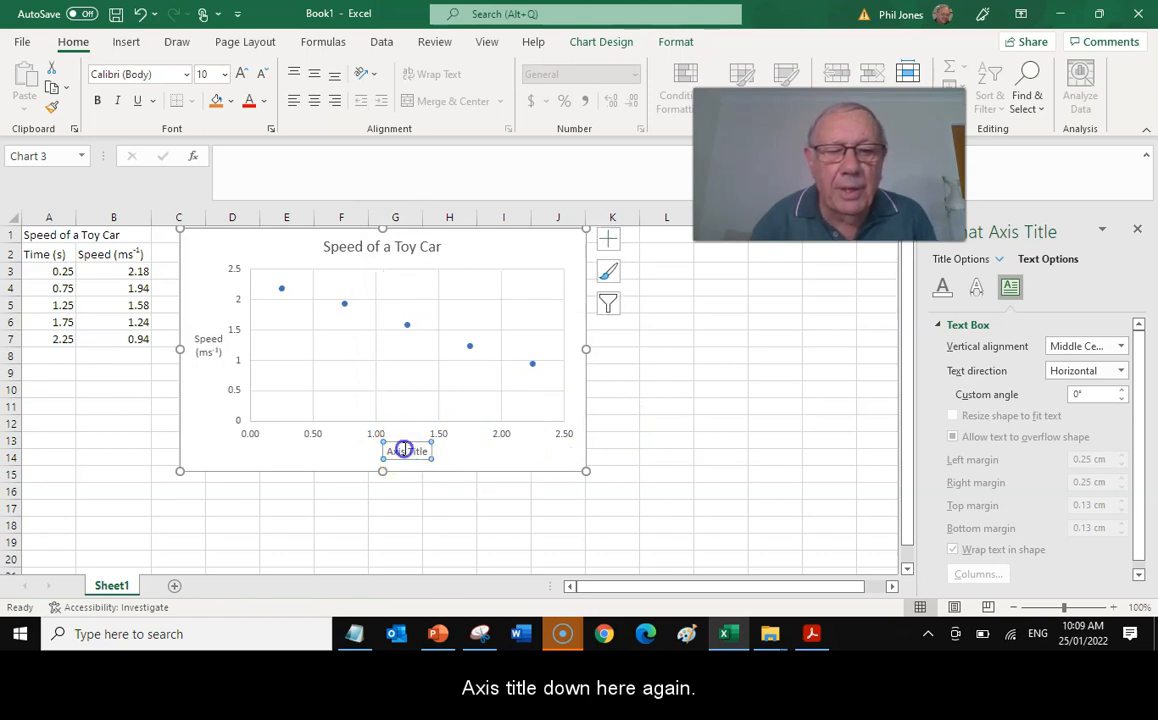
{"action": "key", "text": "BackSpace"}
{"action": "key", "text": "BackSpace"}
{"action": "key", "text": "BackSpace"}
{"action": "key", "text": "BackSpace"}
{"action": "key", "text": "BackSpace"}
{"action": "type", "text": "Time (s)"}
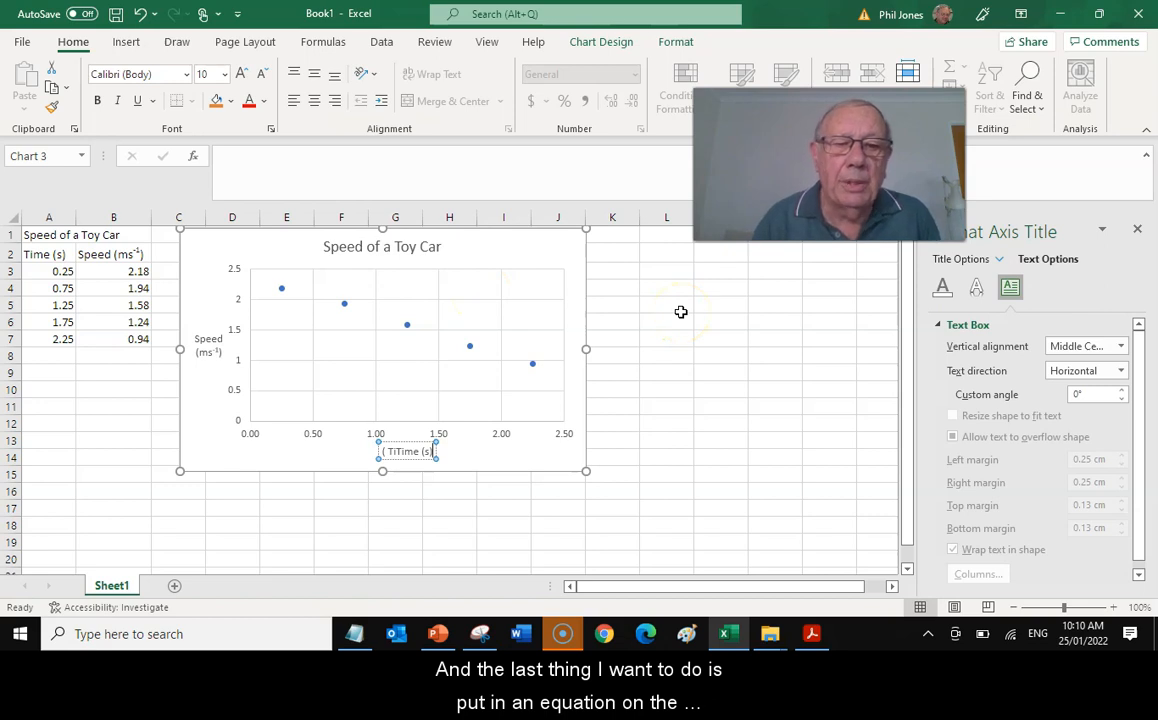
{"action": "left_click", "coordinate": [491, 516]}
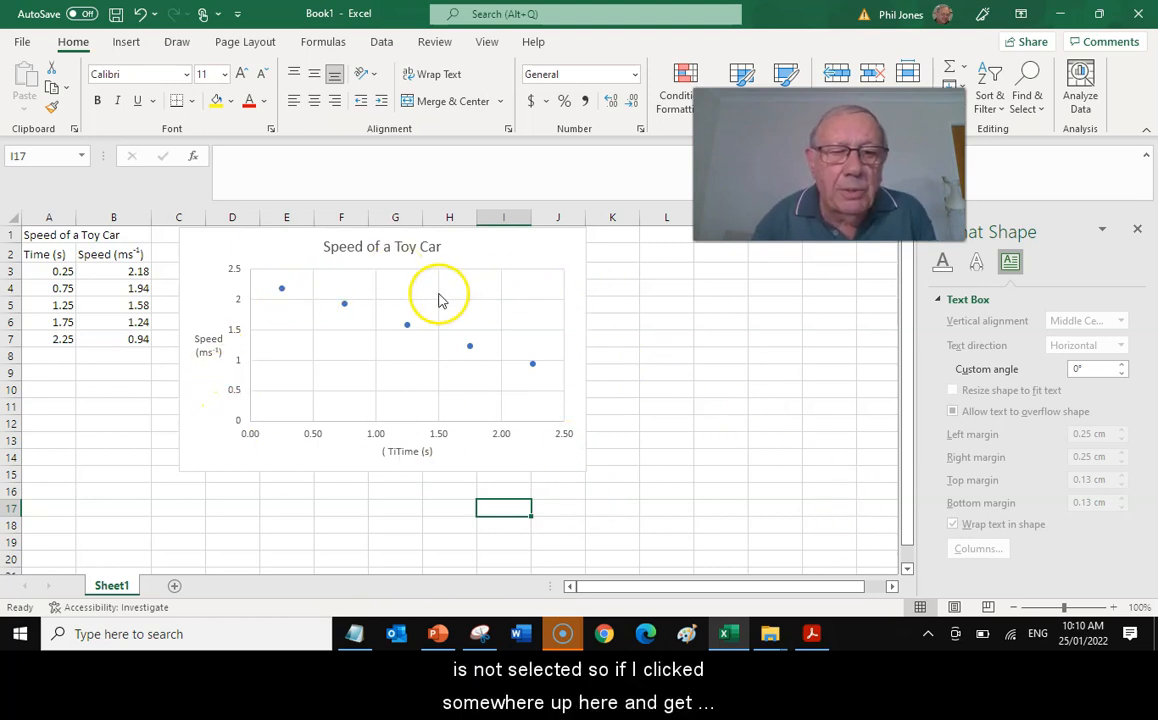
{"action": "left_click", "coordinate": [551, 250]}
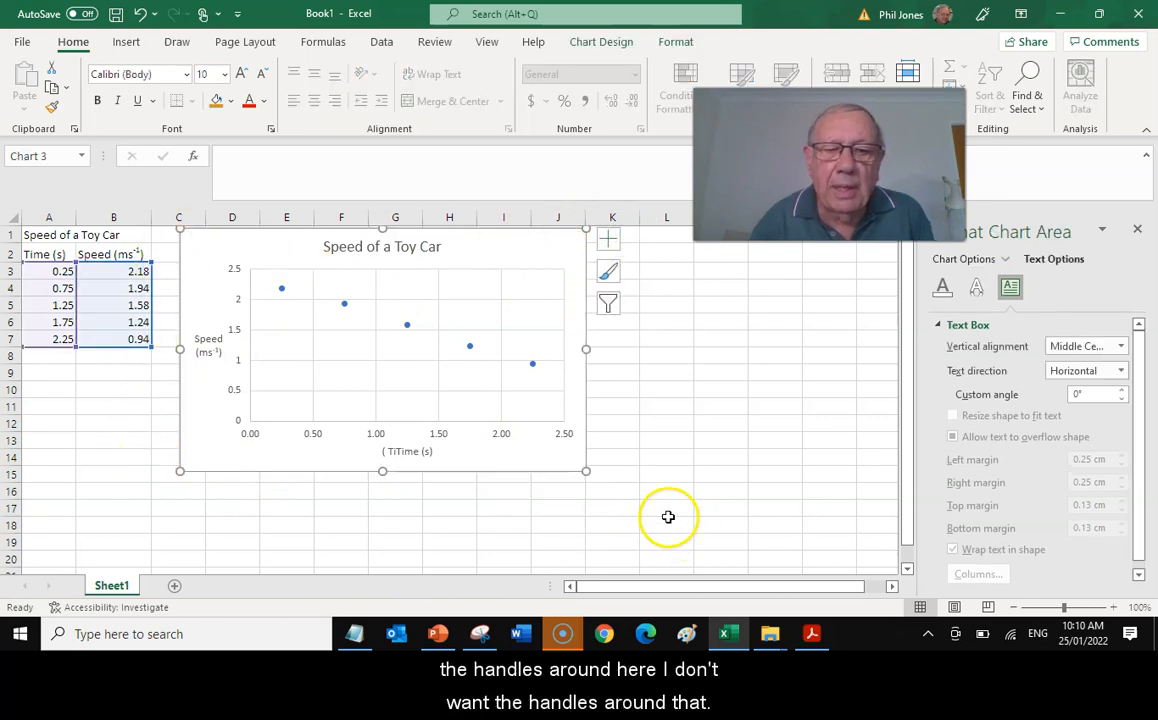
- Add a linear trendline to the speed-time data points on the chart and open its detailed formatting options
{"action": "left_click", "coordinate": [475, 293]}
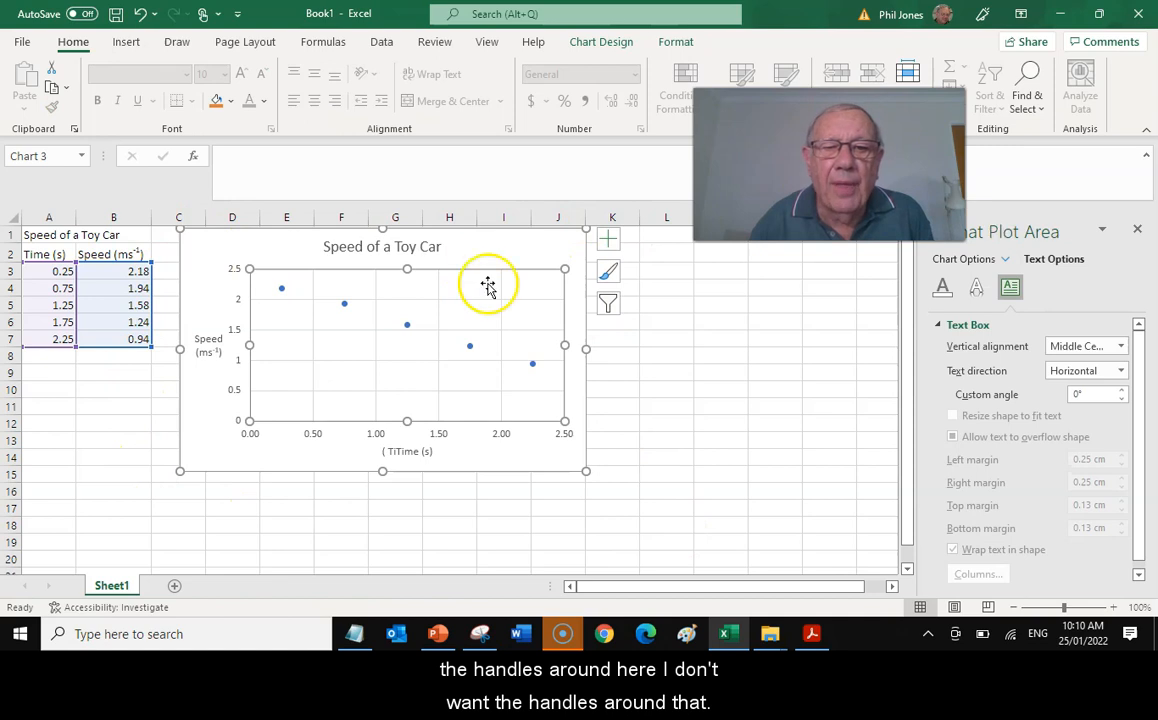
{"action": "left_click", "coordinate": [535, 245]}
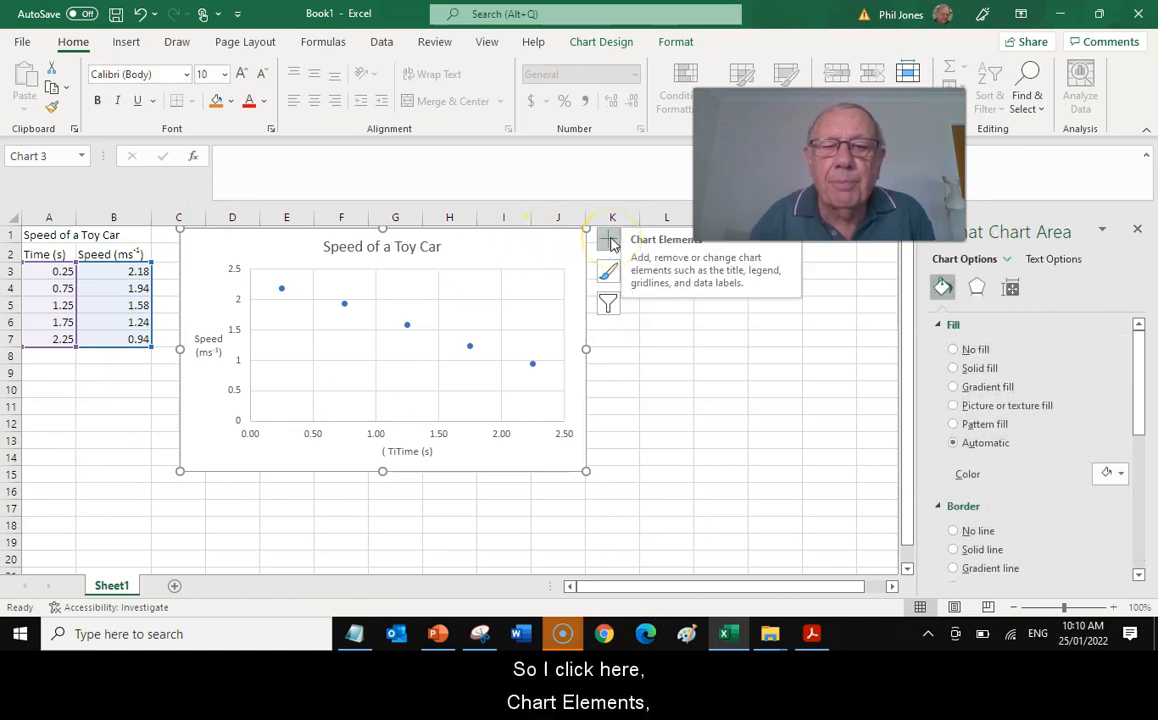
{"action": "left_click", "coordinate": [610, 241]}
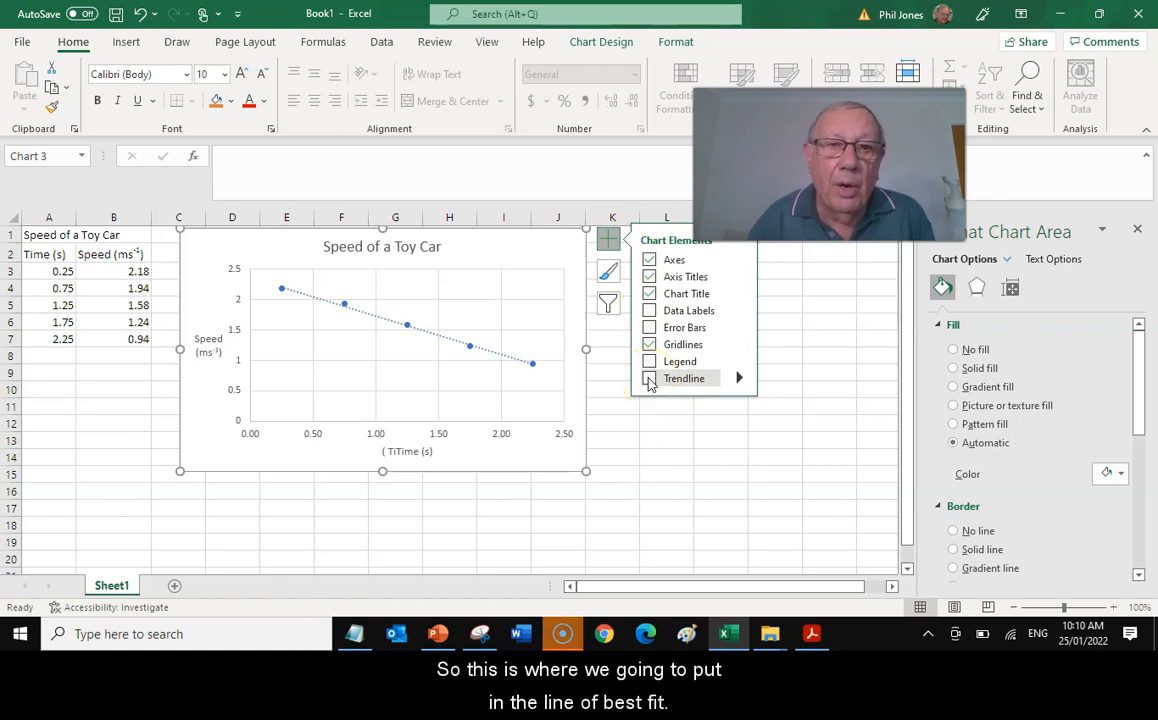
{"action": "left_click", "coordinate": [741, 379]}
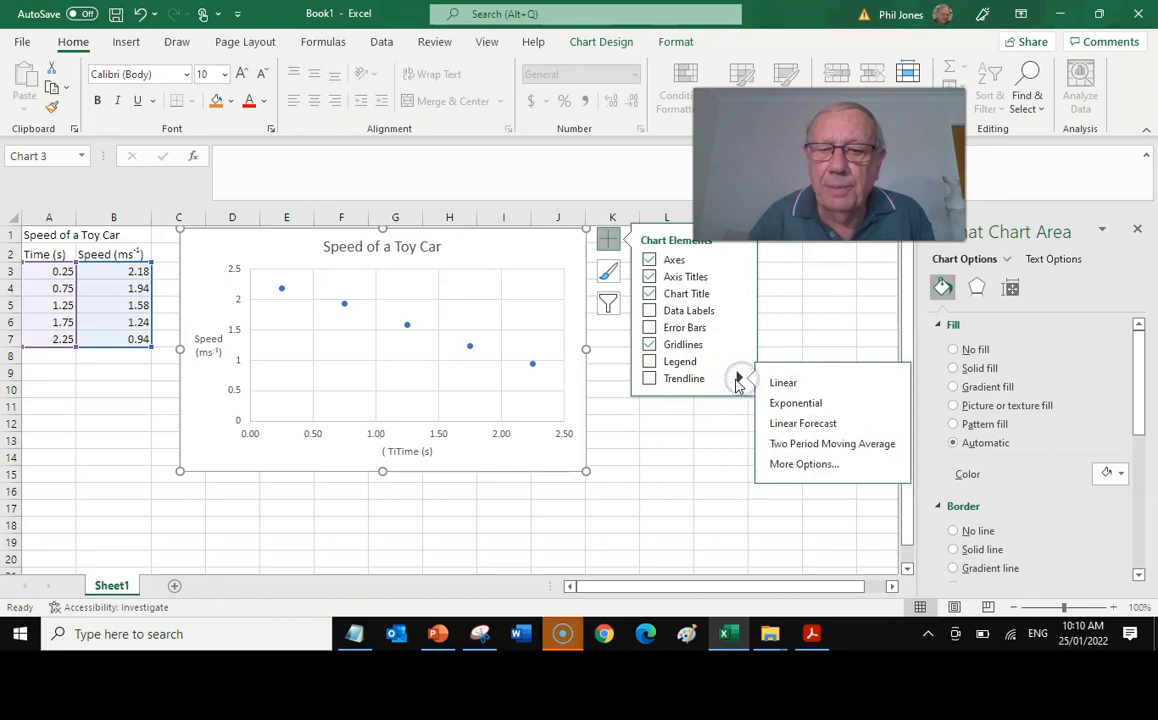
{"action": "left_click", "coordinate": [786, 464]}
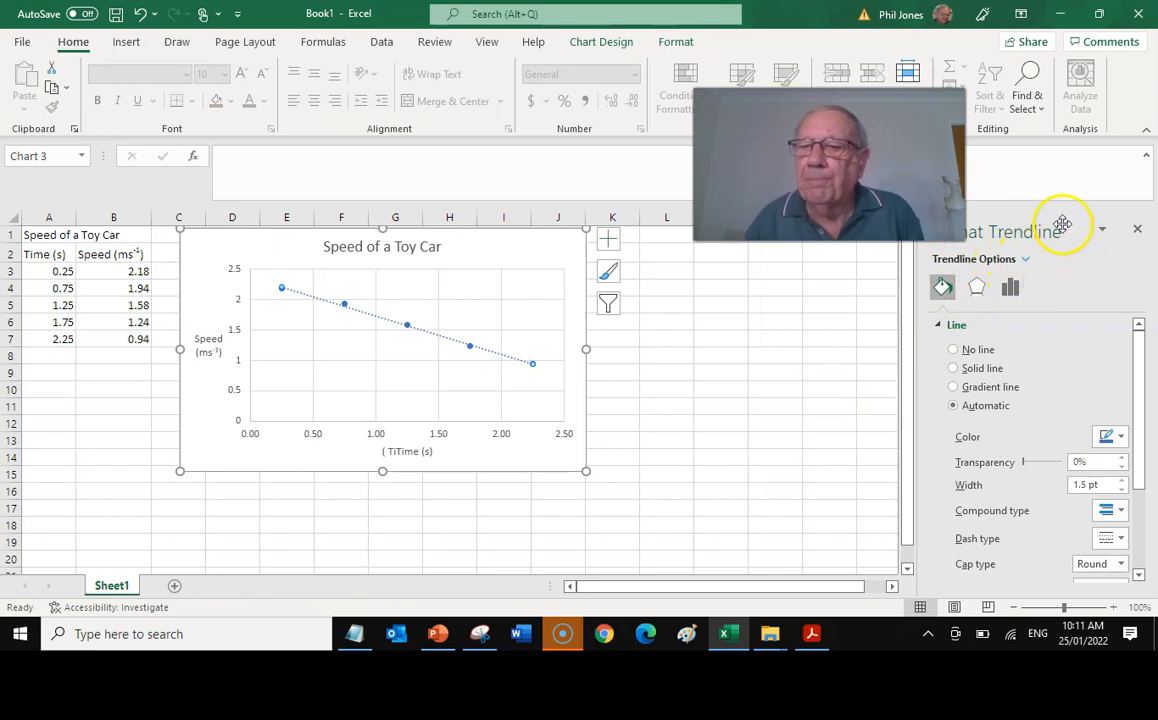
- Display the linear trendline's equation on the chart
{"action": "left_click", "coordinate": [1012, 298]}
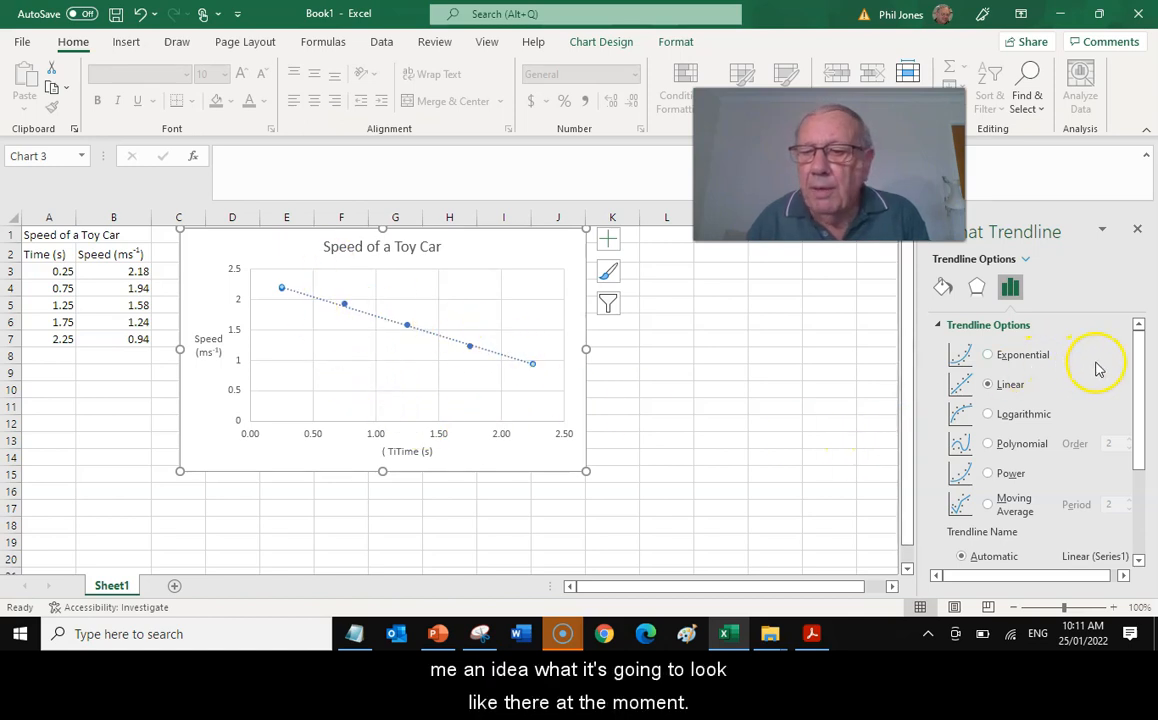
{"action": "left_click", "coordinate": [1139, 360]}
{"action": "left_click_drag", "start_coordinate": [1139, 360], "coordinate": [1130, 481]}
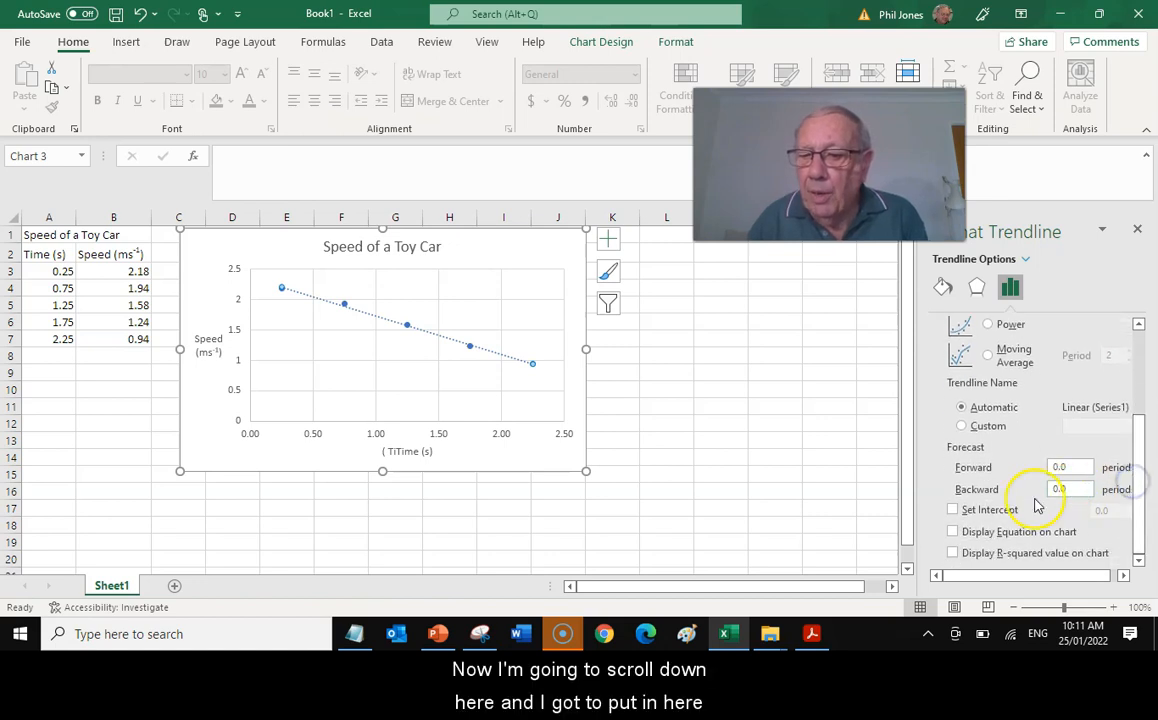
{"action": "left_click", "coordinate": [952, 532]}
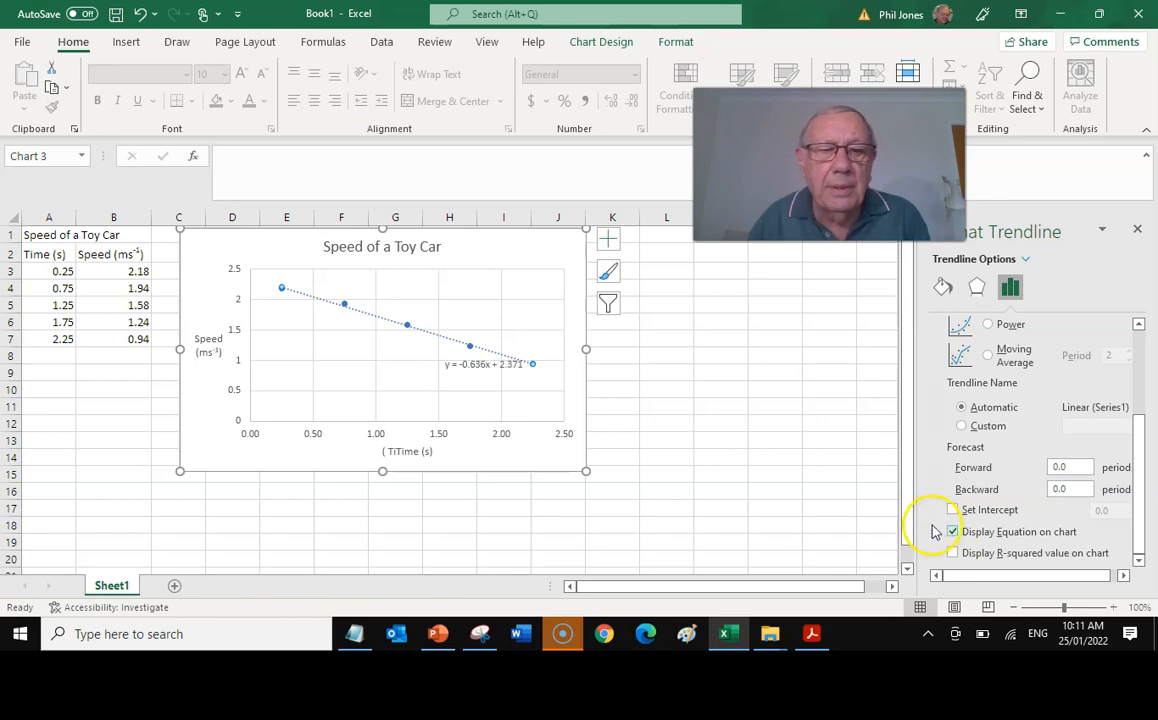
- Move the trendline equation label to the left so it sits below the line, clear of the data points
{"action": "left_click", "coordinate": [478, 366]}
{"action": "left_click_drag", "start_coordinate": [492, 368], "coordinate": [443, 368]}
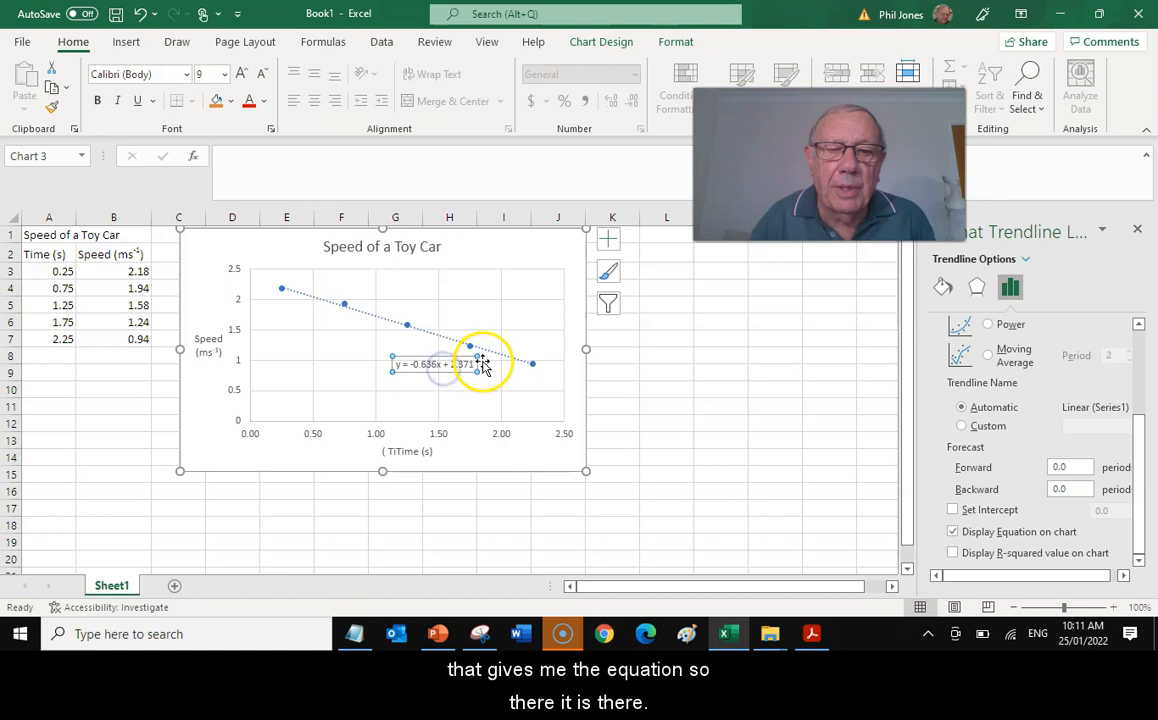
{"action": "left_click", "coordinate": [439, 402]}
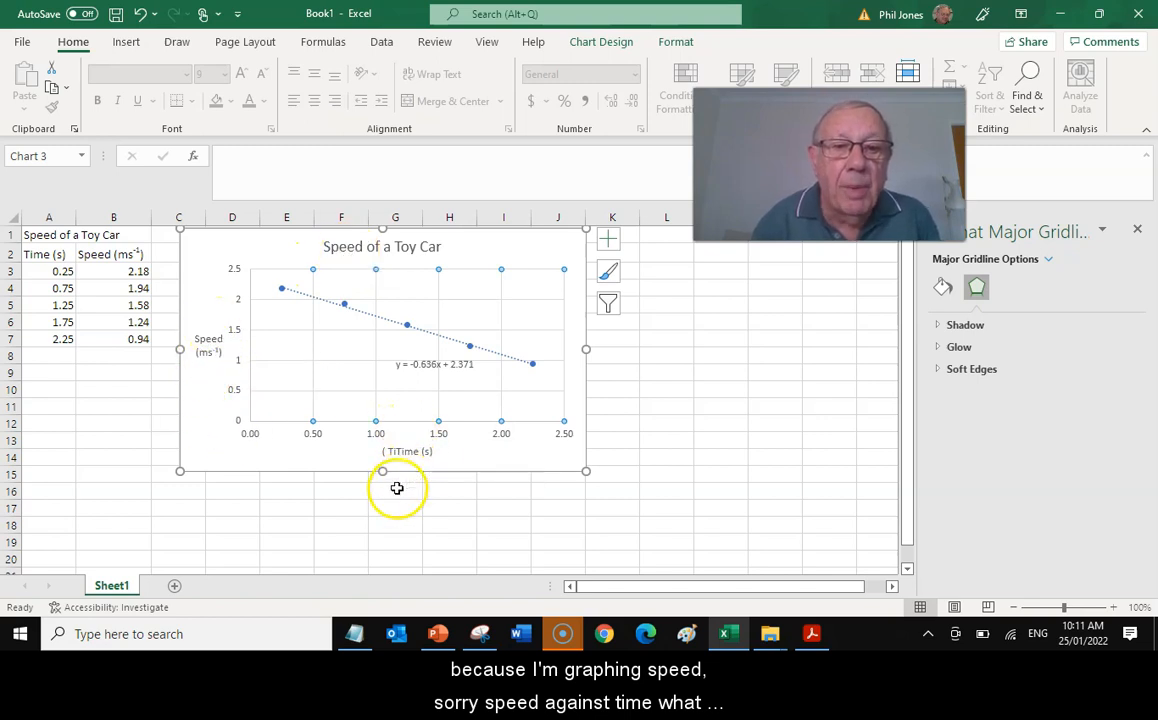
- Delete the stray "Ti" in front of "Time (s)" in the horizontal axis title
{"action": "left_click", "coordinate": [401, 450]}
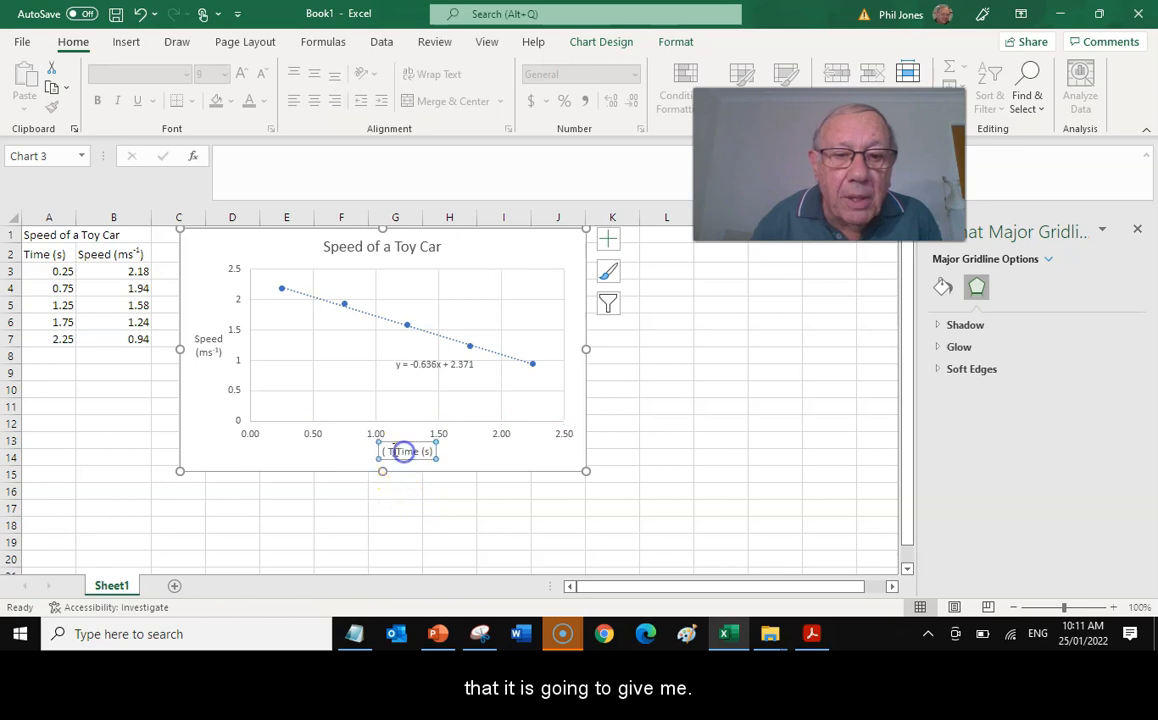
{"action": "left_click", "coordinate": [392, 451]}
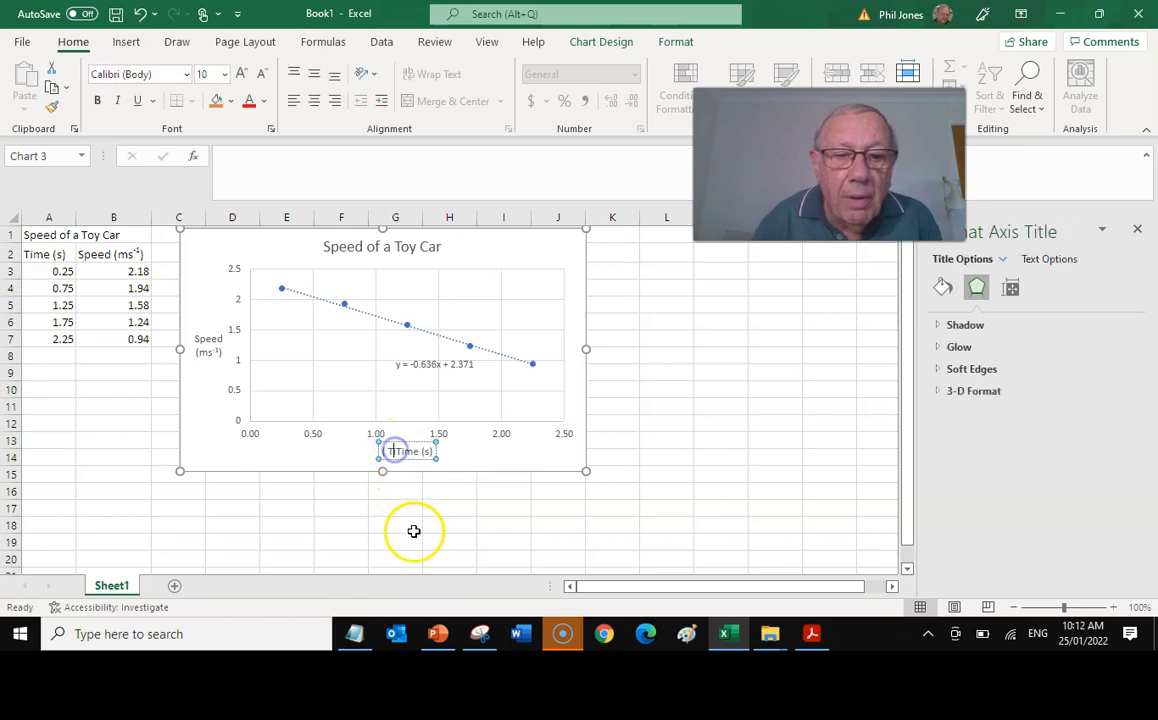
{"action": "key", "text": "BackSpace"}
{"action": "key", "text": "BackSpace"}
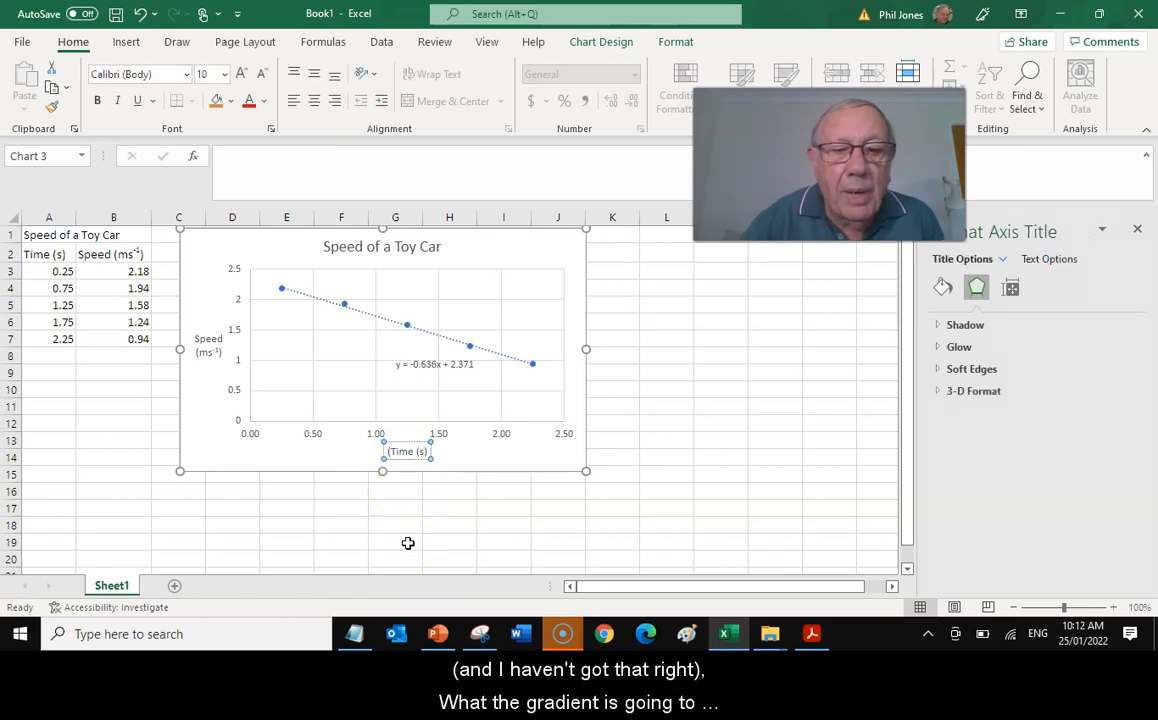